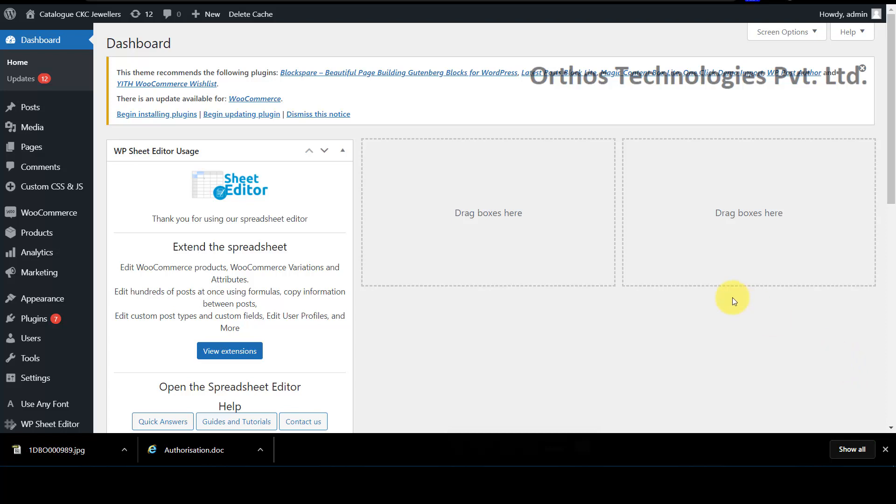
# - Open the media library and compare the title and file name of the 1DVA000080 image
pyautogui.moveTo(29, 128)
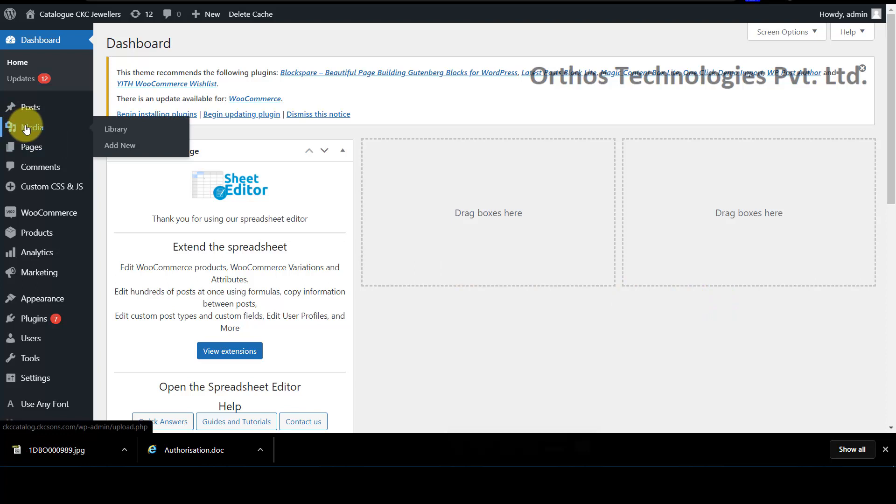
pyautogui.click(117, 133)
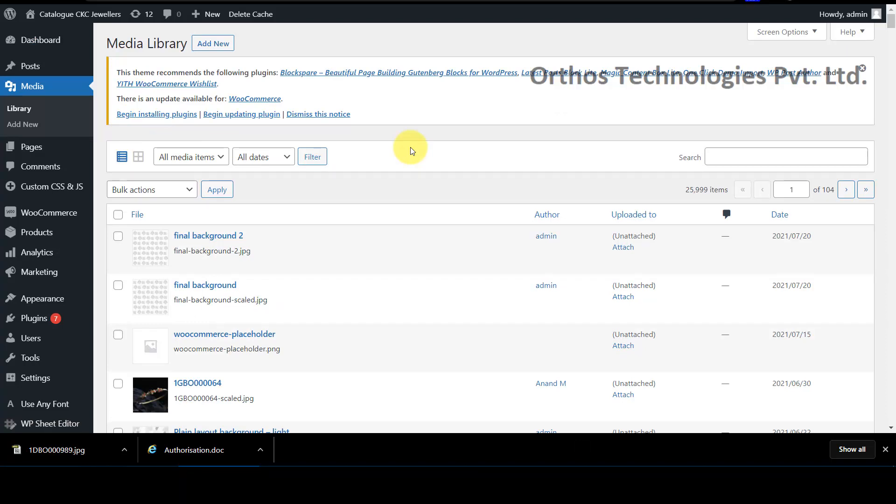
pyautogui.scroll(-9, 410, 150)
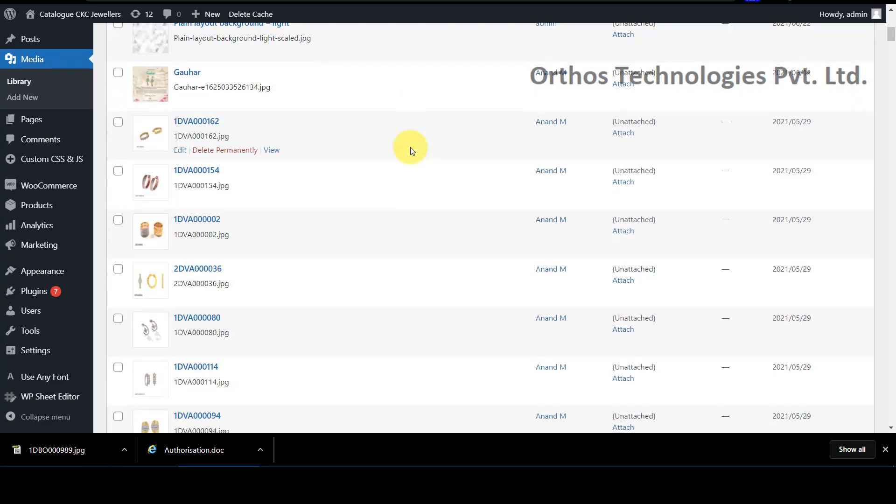
pyautogui.scroll(-3, 410, 150)
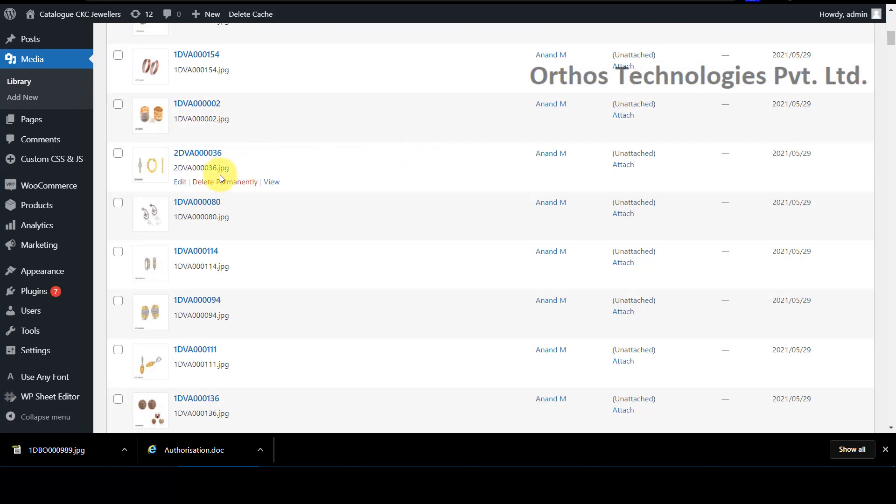
pyautogui.moveTo(226, 204); pyautogui.dragTo(169, 203)
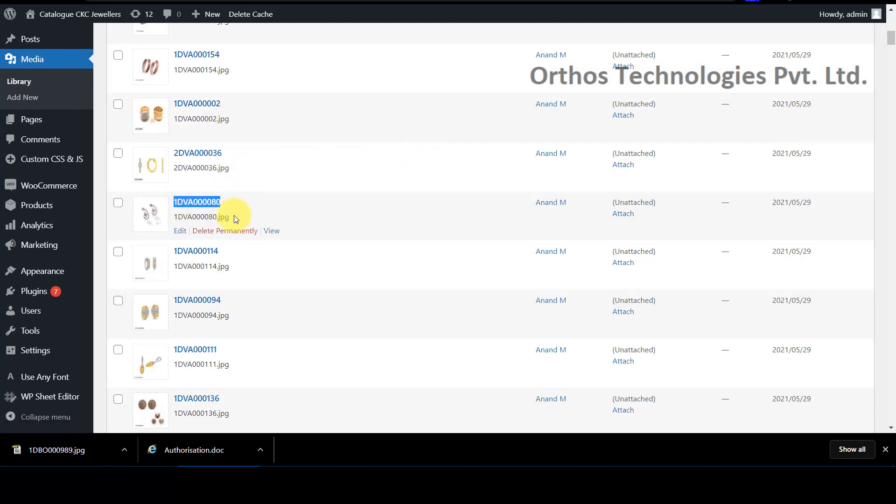
pyautogui.moveTo(235, 219); pyautogui.dragTo(176, 217)
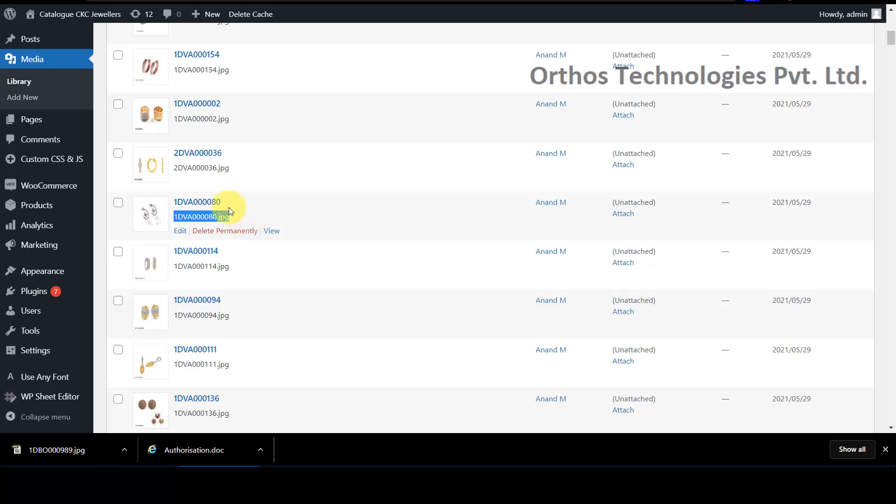
pyautogui.moveTo(225, 203); pyautogui.dragTo(175, 205)
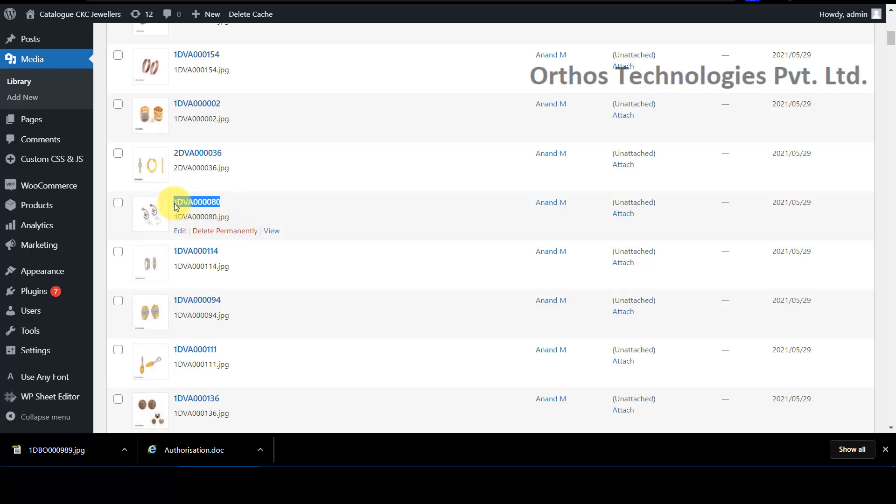
# - Look through the media library list, checking the image titles against their file names
pyautogui.scroll(-5, 350, 235)
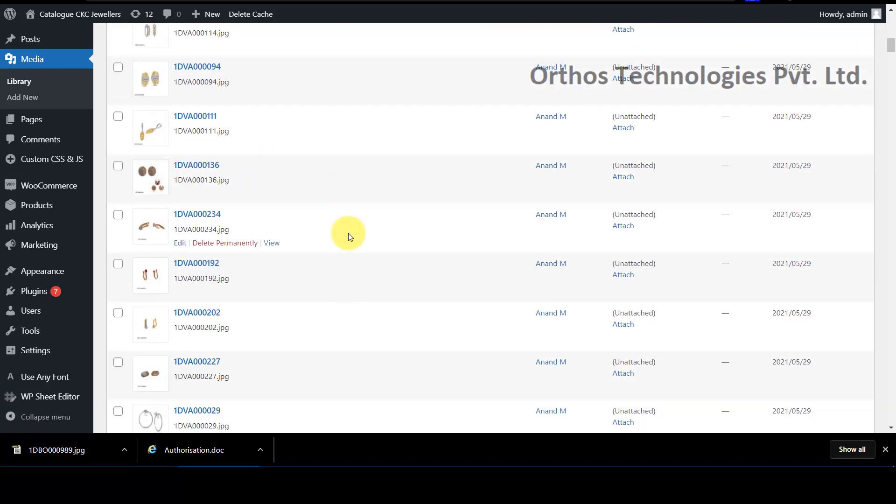
pyautogui.scroll(-5, 348, 233)
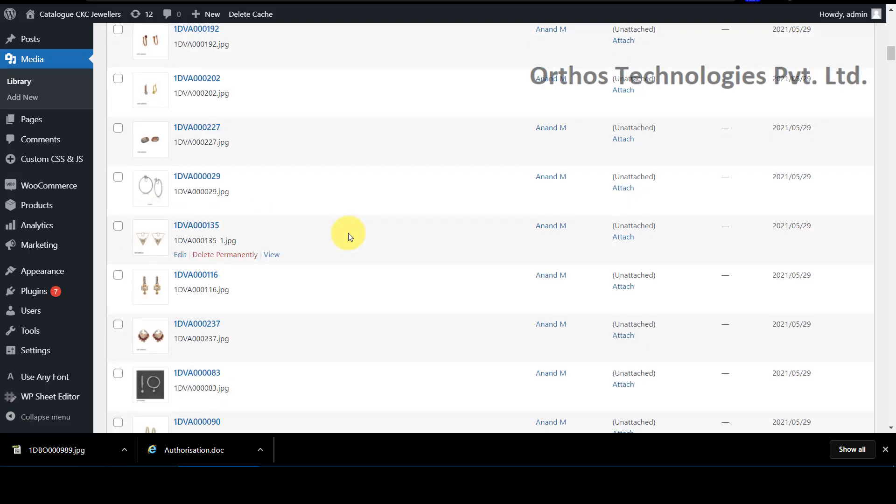
pyautogui.scroll(-4, 348, 234)
pyautogui.scroll(-4, 348, 233)
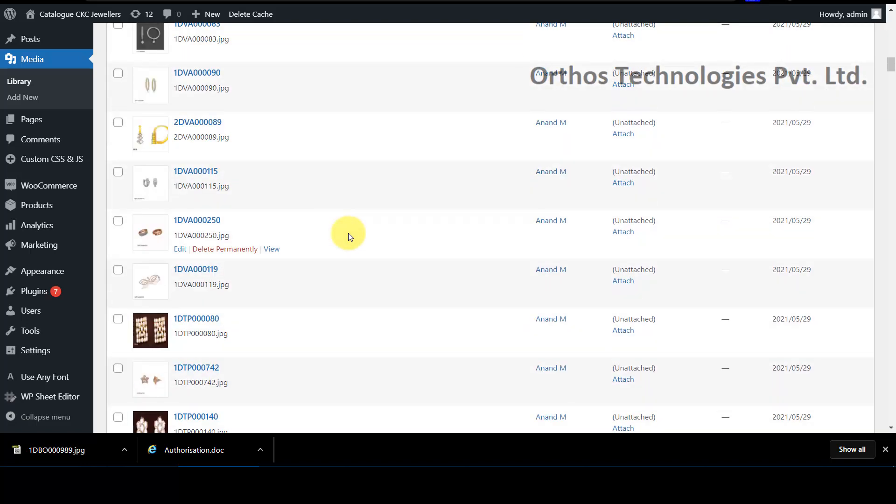
pyautogui.scroll(-5, 348, 233)
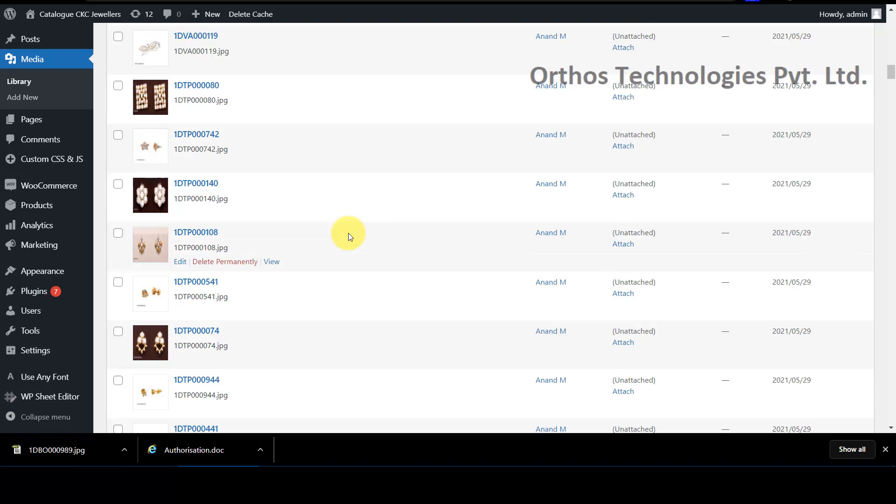
pyautogui.scroll(-4, 349, 233)
pyautogui.scroll(-1, 348, 233)
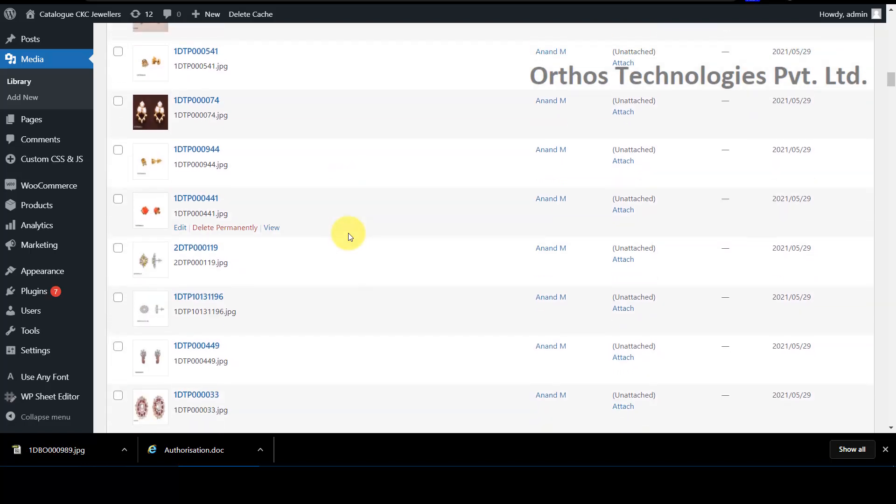
pyautogui.scroll(-3, 349, 234)
pyautogui.scroll(-6, 348, 233)
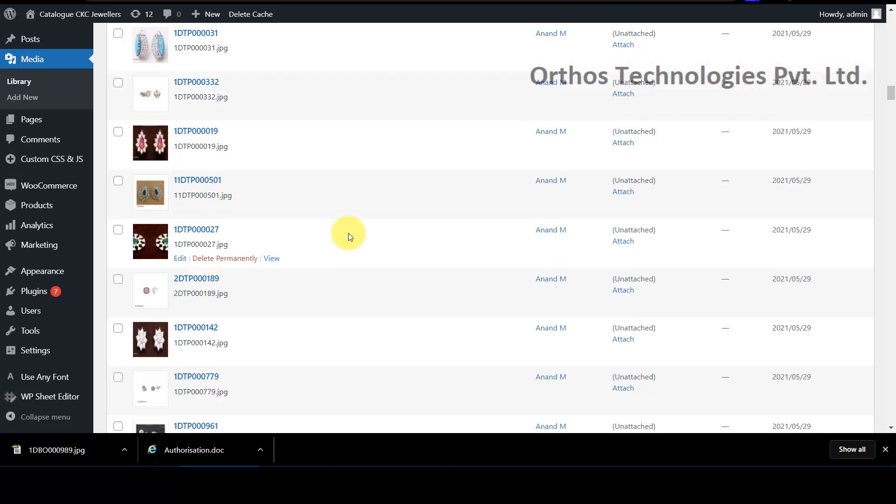
pyautogui.scroll(-4, 348, 234)
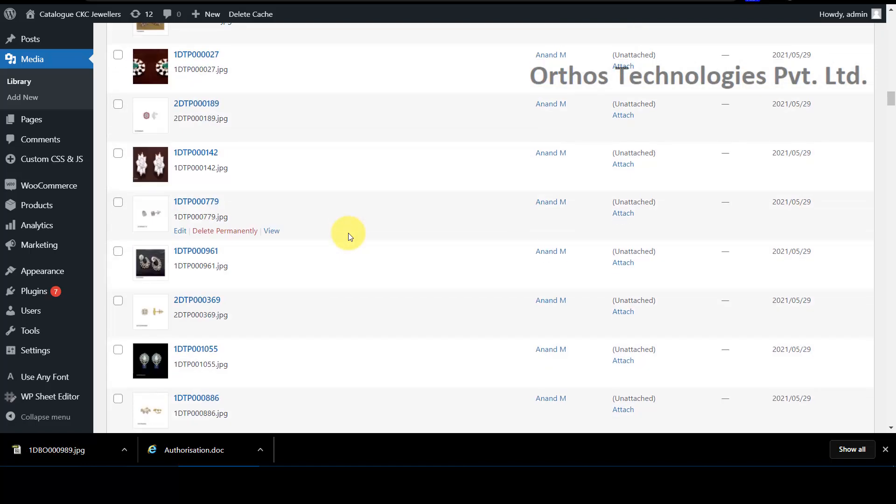
pyautogui.scroll(-3, 349, 237)
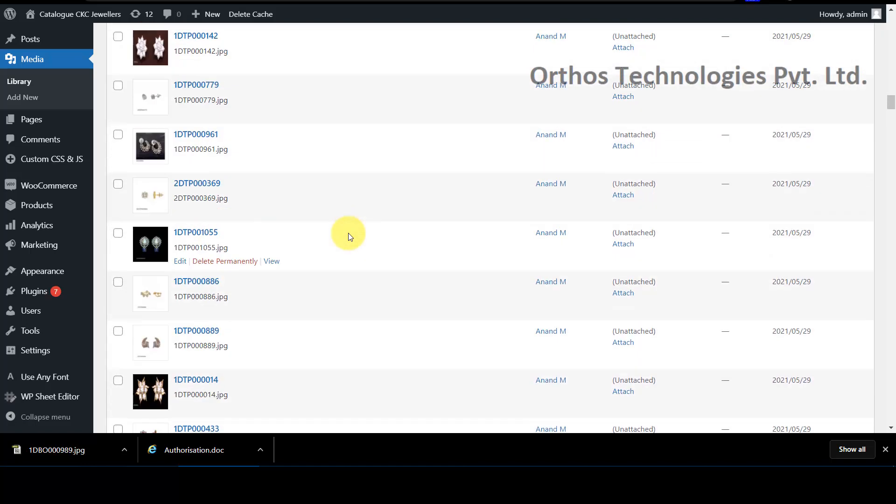
pyautogui.scroll(-4, 348, 237)
pyautogui.scroll(-9, 349, 233)
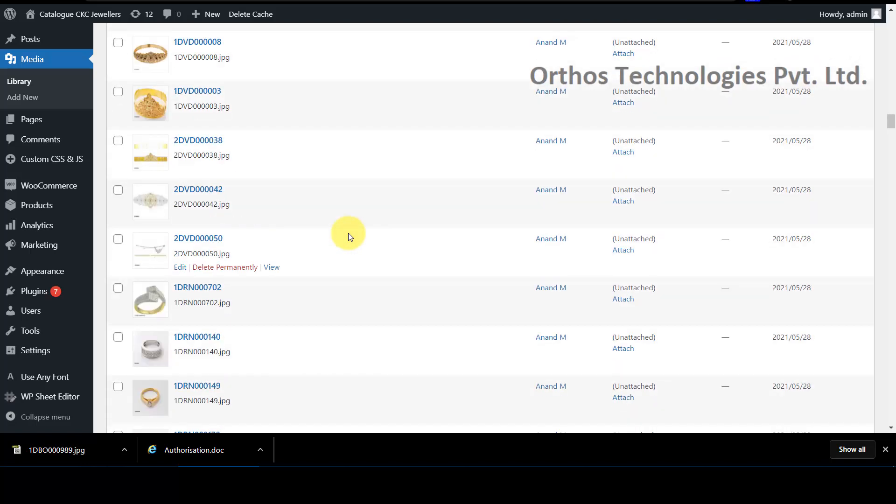
pyautogui.scroll(-6, 348, 235)
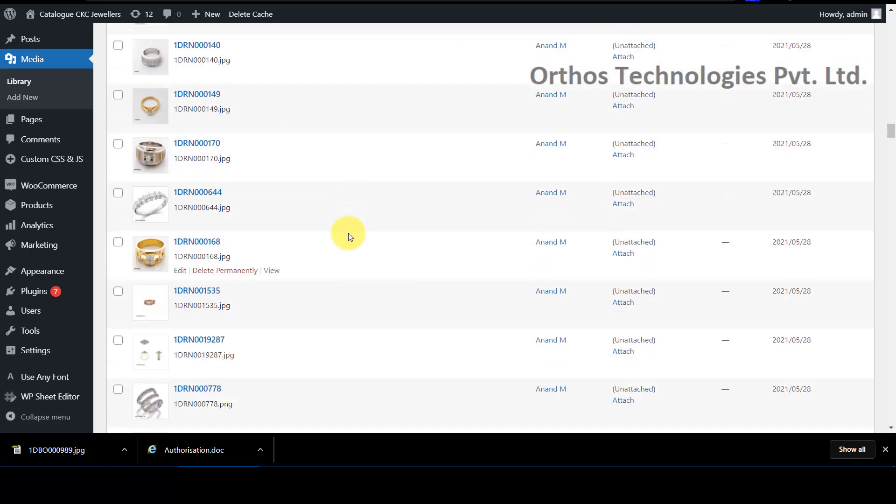
pyautogui.scroll(-5, 348, 234)
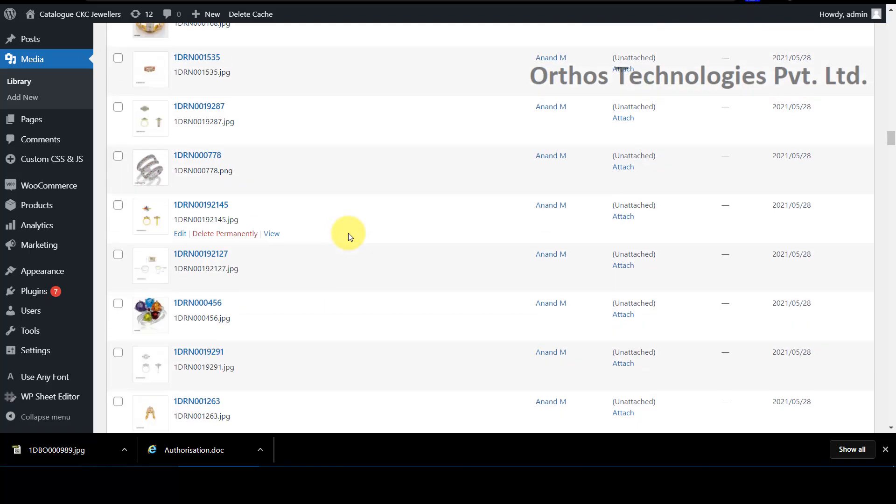
pyautogui.scroll(-1, 348, 233)
pyautogui.scroll(-3, 348, 233)
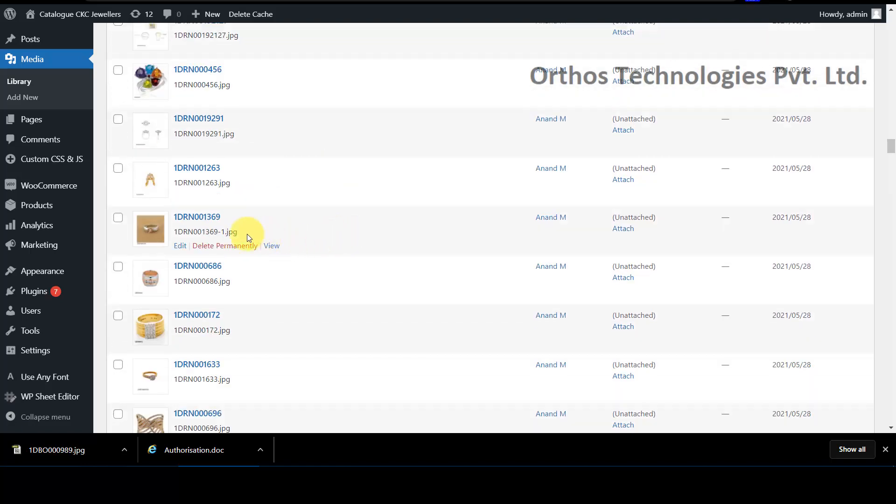
# - Examine the suffix in the file name of the 1DRN001369 ring image
pyautogui.moveTo(247, 235); pyautogui.dragTo(173, 234)
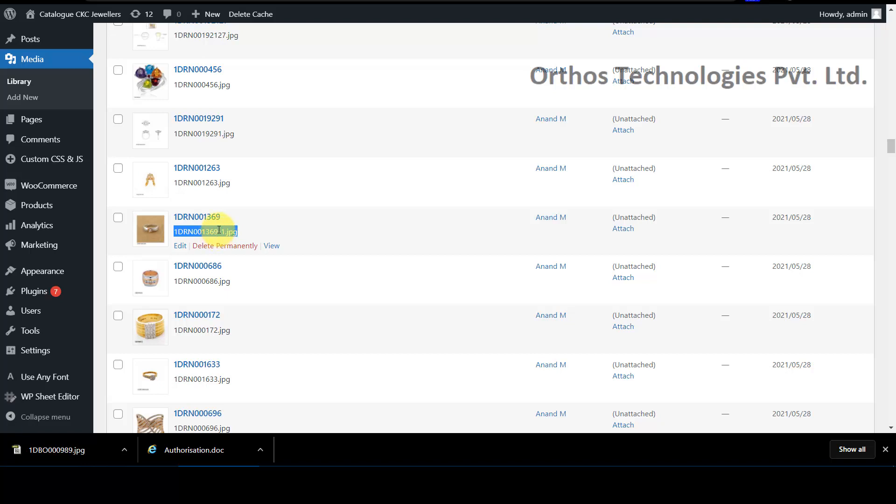
pyautogui.click(219, 230)
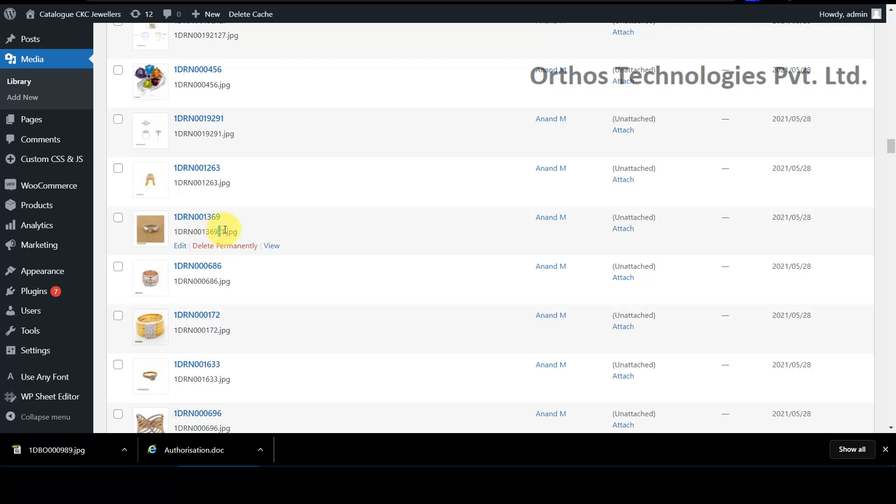
pyautogui.moveTo(224, 231); pyautogui.dragTo(218, 231)
# - Return to the start of the media list and examine the file name of the "final background" image
pyautogui.press('Home')
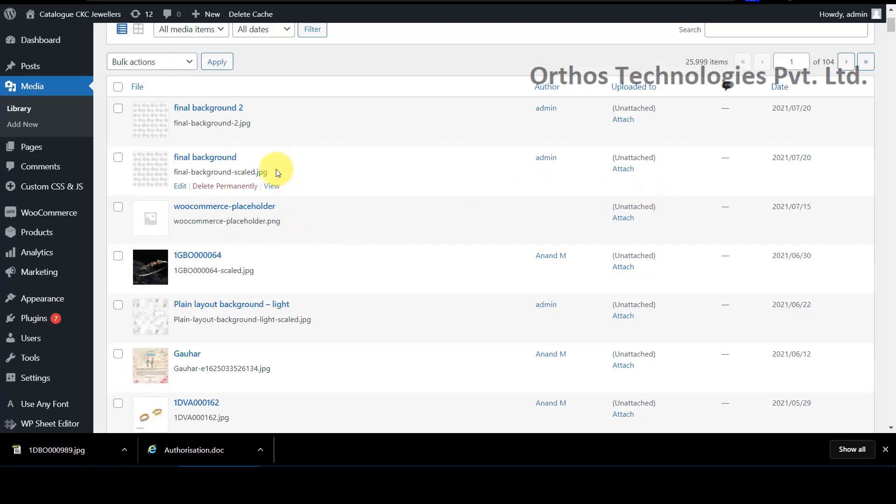
pyautogui.moveTo(273, 176); pyautogui.dragTo(172, 176)
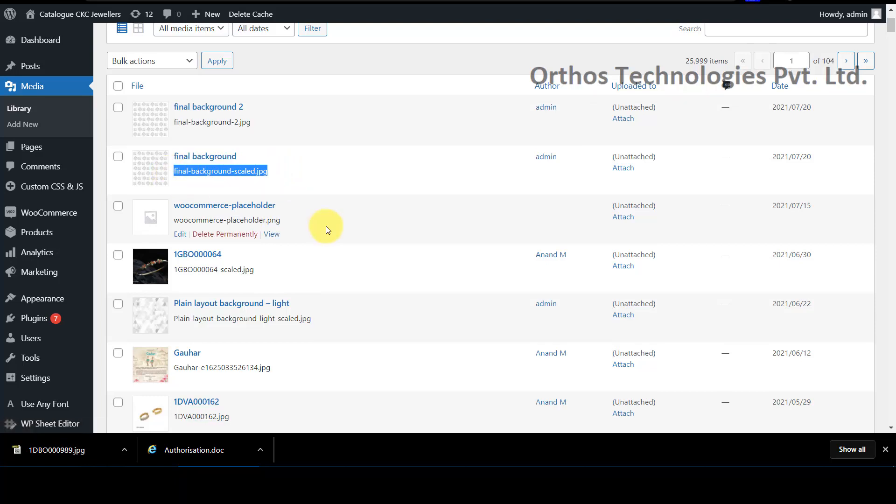
# - Examine the file name of the 1GBO000064 image, including its base code and "scaled" suffix
pyautogui.scroll(-3, 326, 225)
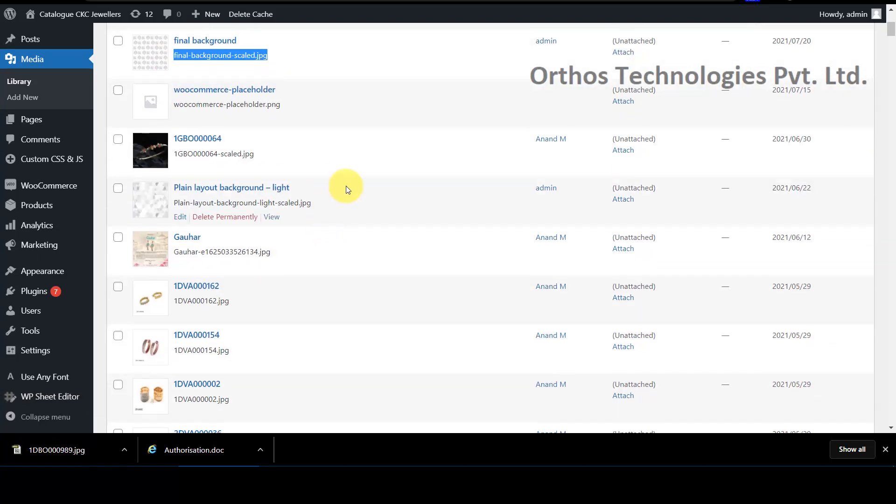
pyautogui.scroll(-1, 345, 185)
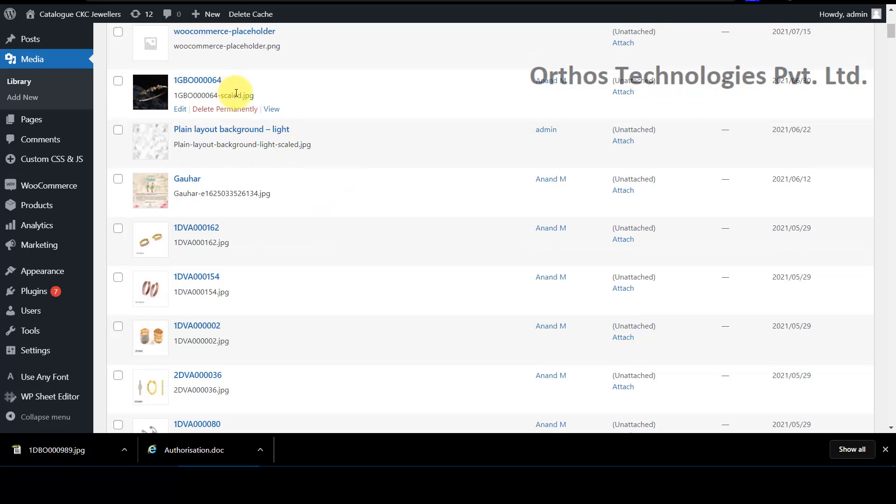
pyautogui.moveTo(241, 96); pyautogui.dragTo(221, 96)
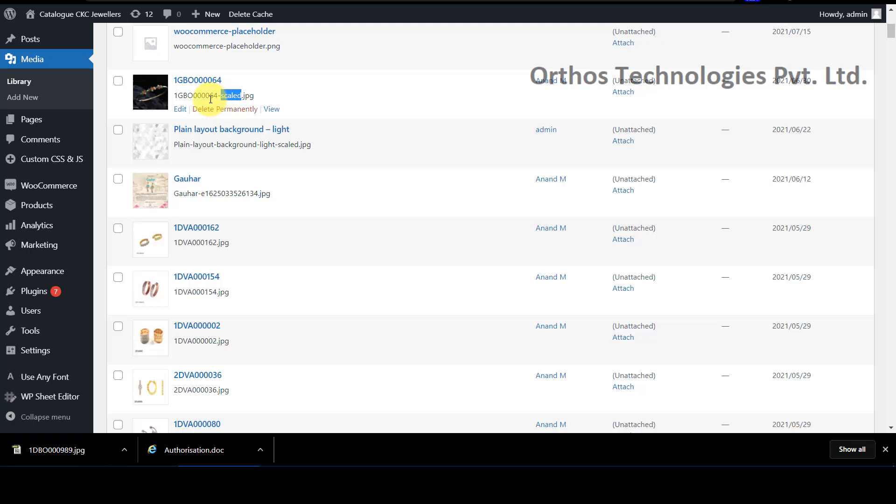
pyautogui.doubleClick(207, 95)
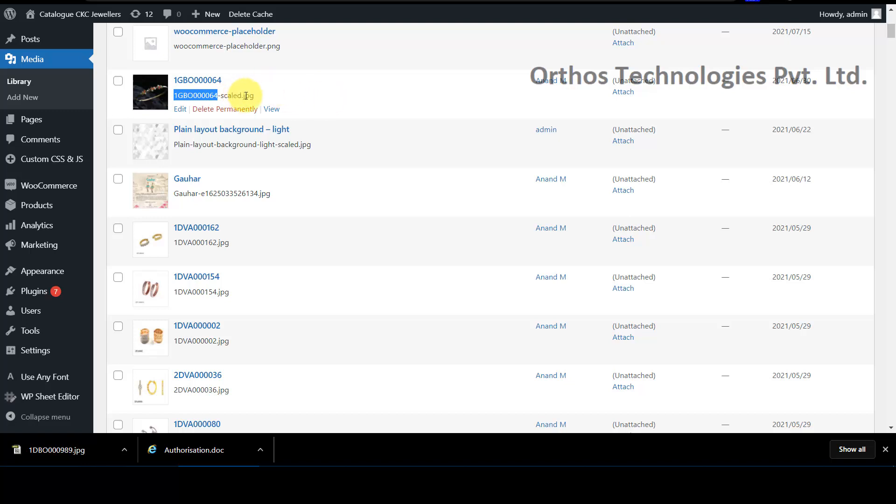
pyautogui.click(261, 100)
pyautogui.moveTo(254, 96); pyautogui.dragTo(175, 98)
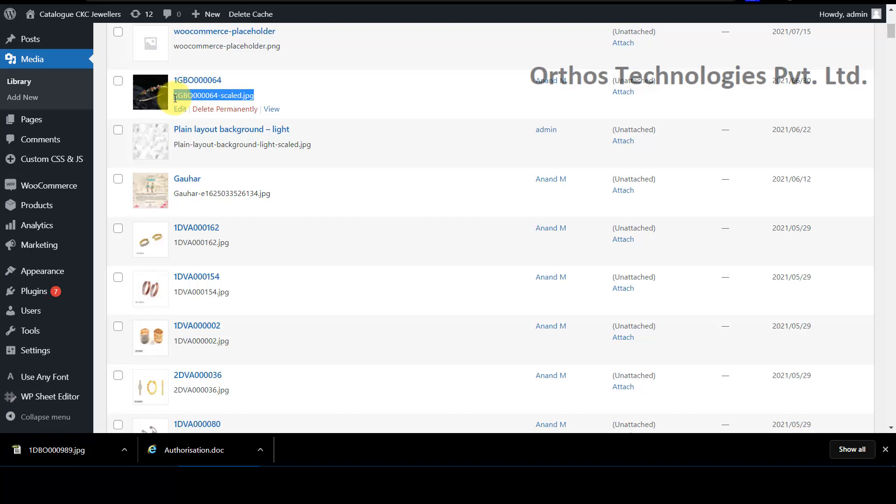
pyautogui.moveTo(819, 463)
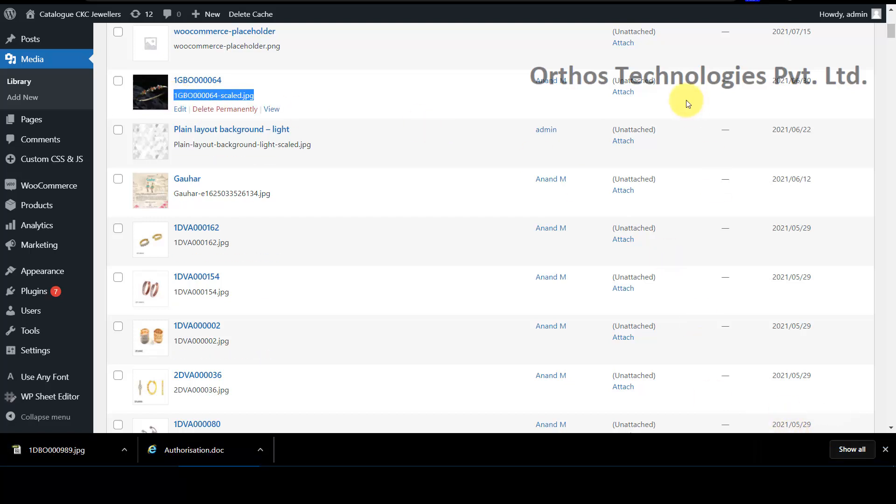
# - View the page for uploading new media and return to the media library
pyautogui.scroll(6, 820, 121)
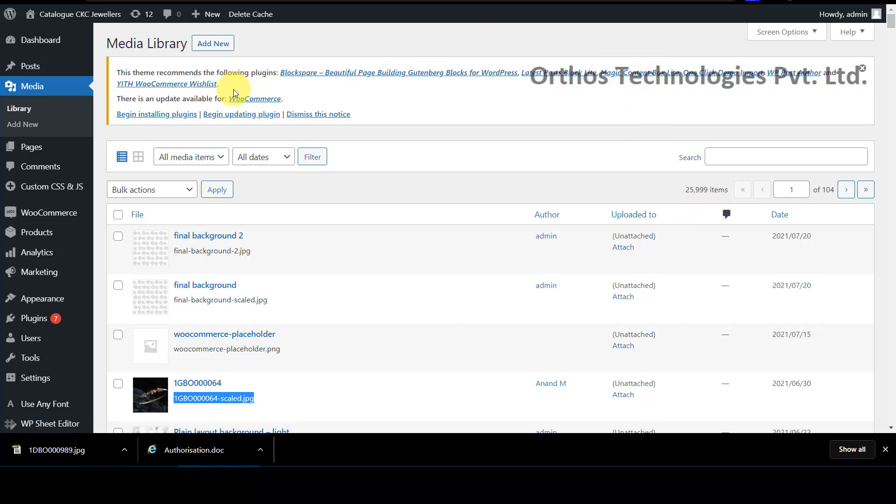
pyautogui.click(219, 45)
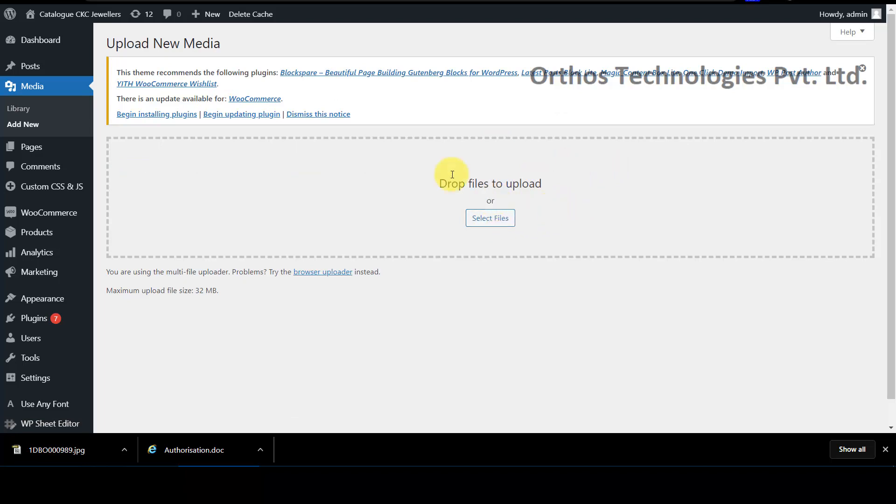
pyautogui.click(40, 90)
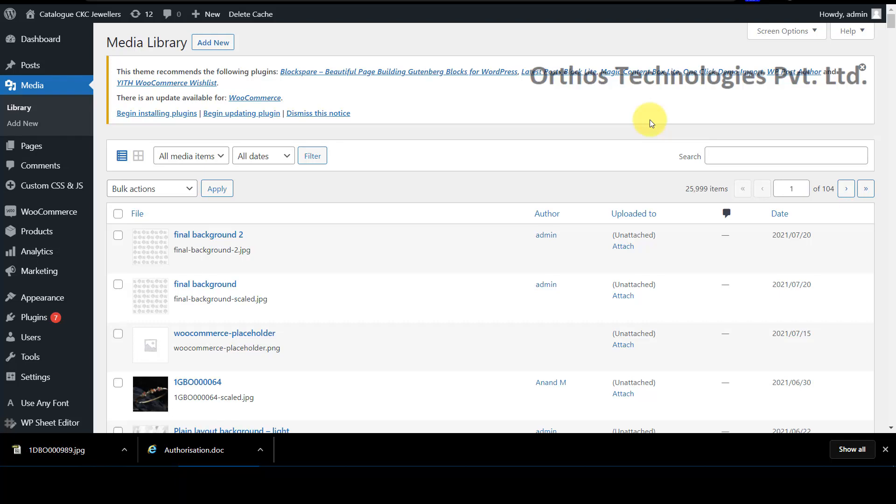
# - Review the titles and file names of the first items in the media library list
pyautogui.scroll(-2, 650, 119)
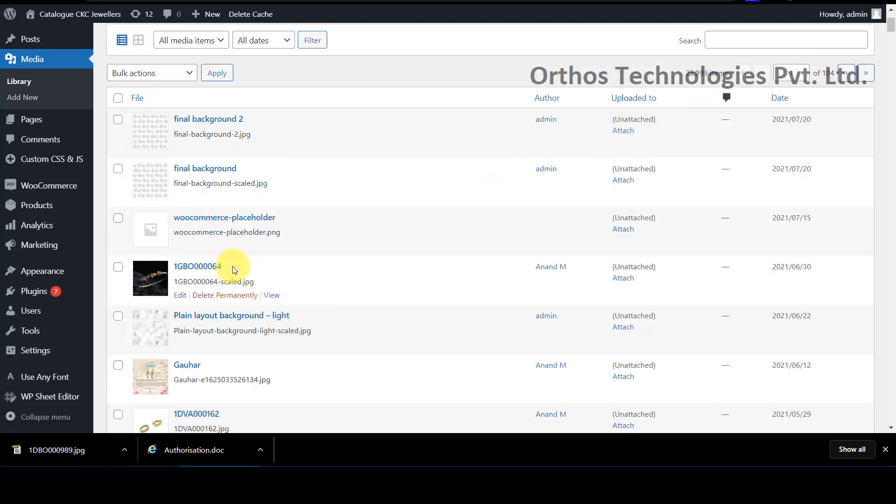
pyautogui.scroll(-1, 411, 261)
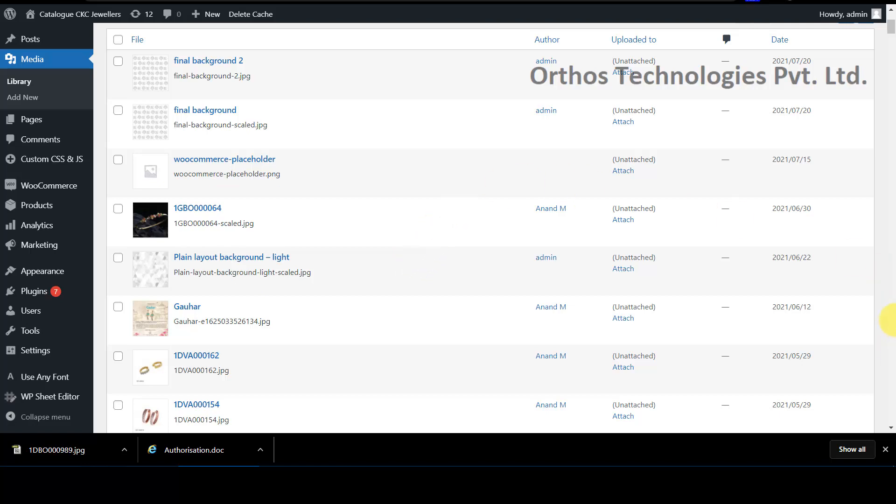
pyautogui.moveTo(338, 458)
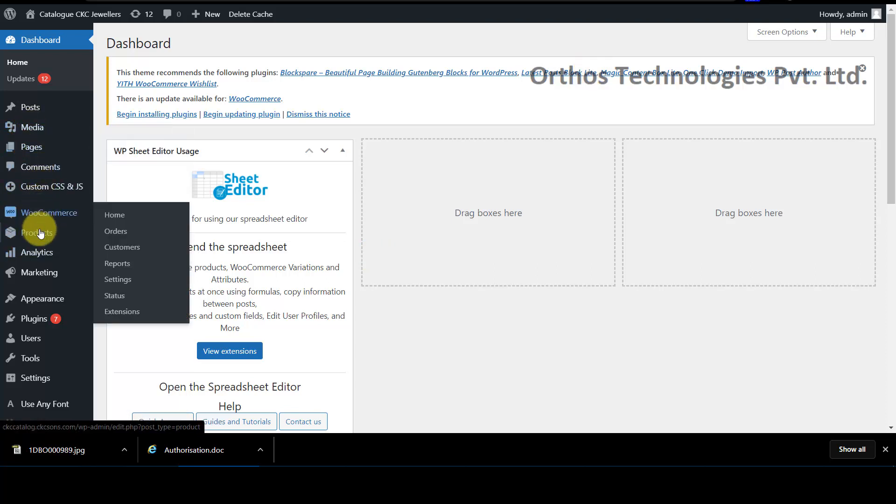
# - Open the full product list and compare the product names with their SKUs, starting with 1GVD000129
pyautogui.moveTo(40, 237)
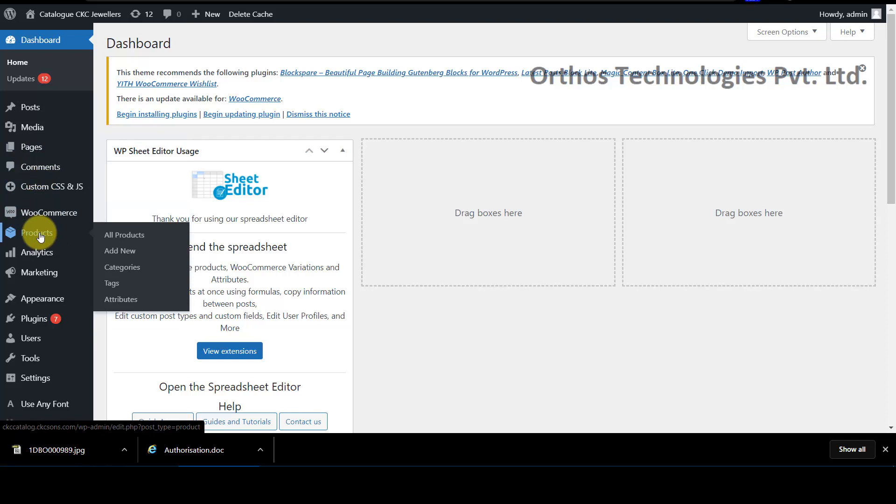
pyautogui.click(40, 236)
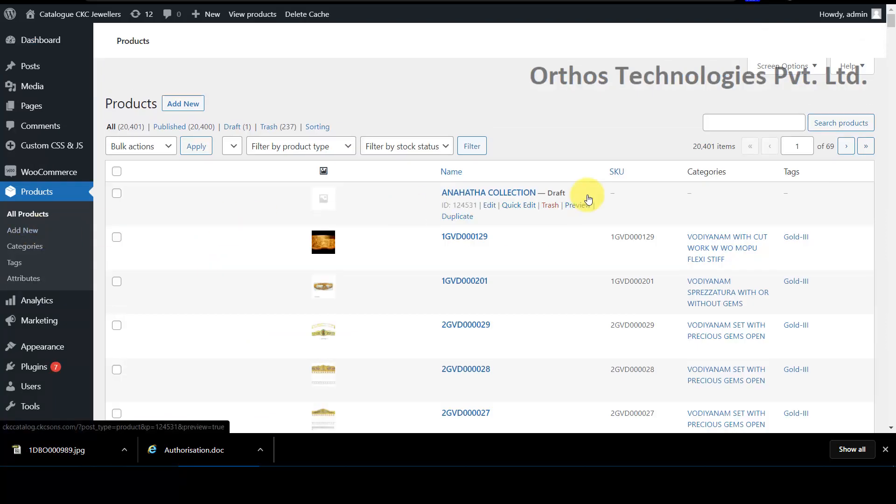
pyautogui.scroll(-3, 512, 270)
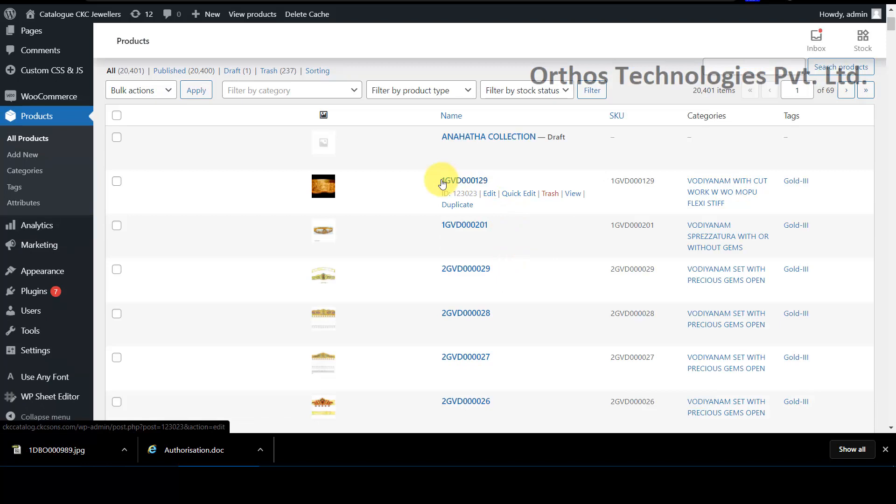
pyautogui.doubleClick(646, 183)
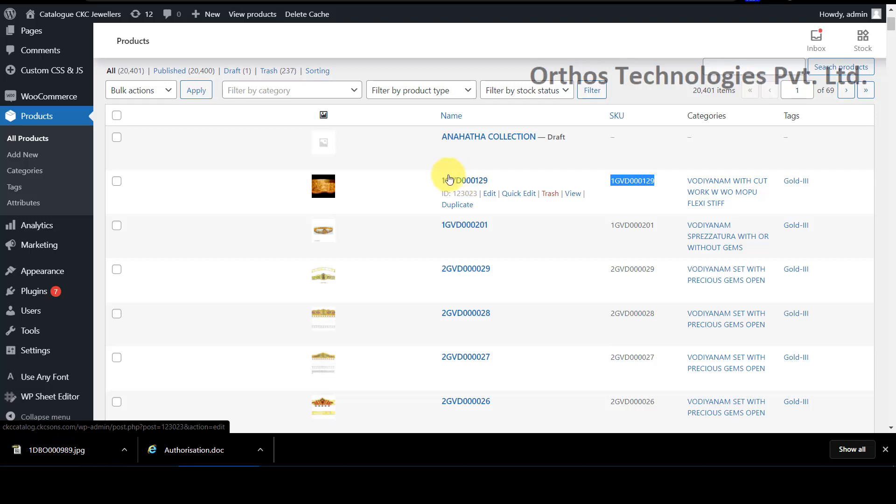
pyautogui.doubleClick(640, 181)
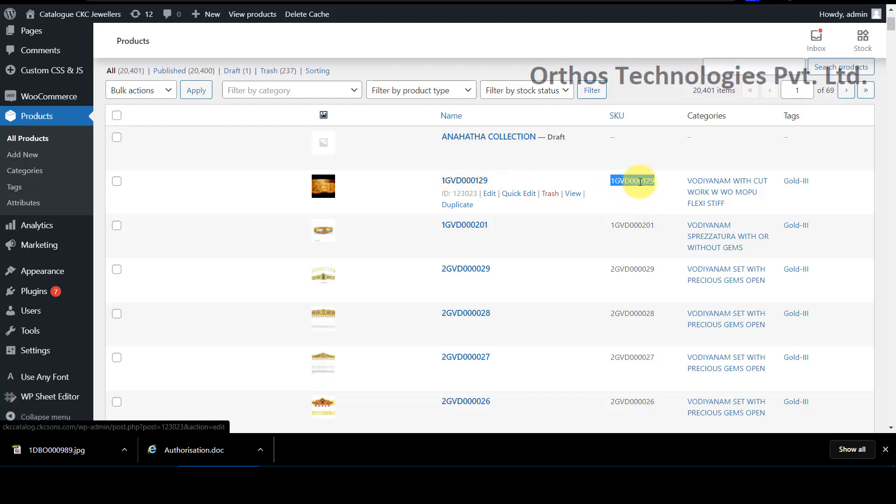
pyautogui.click(640, 179)
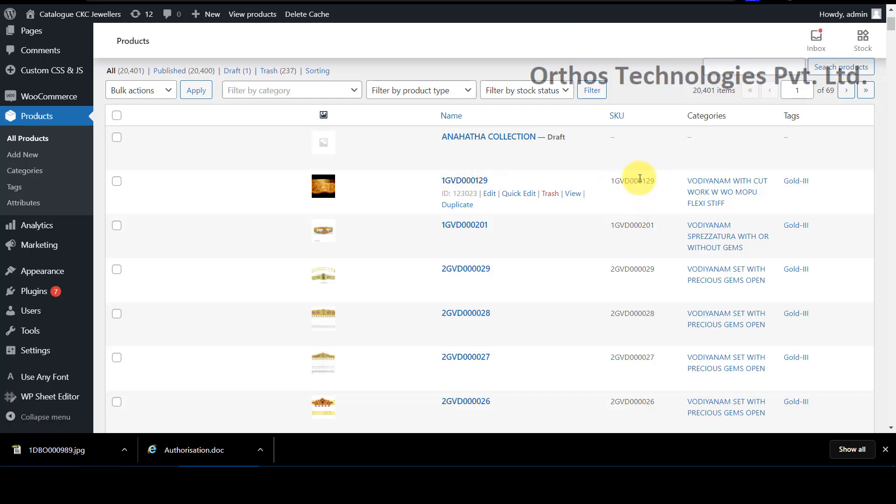
pyautogui.doubleClick(639, 179)
pyautogui.scroll(-5, 639, 179)
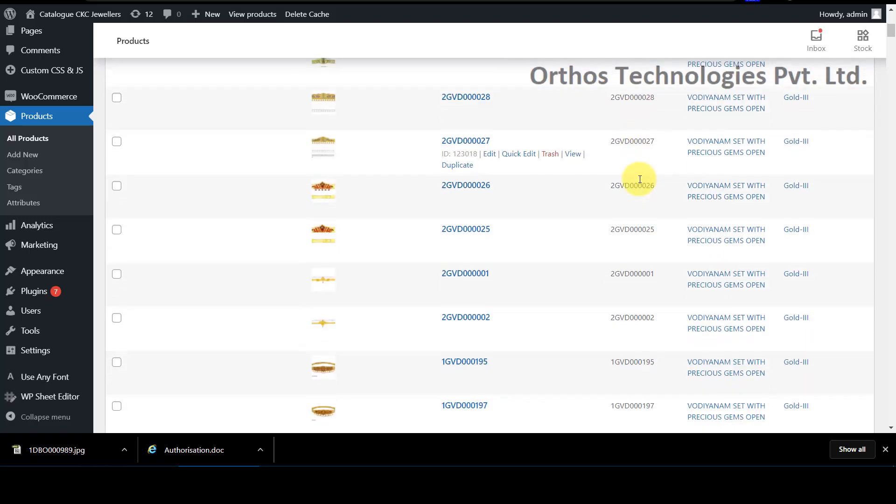
pyautogui.scroll(-6, 639, 179)
pyautogui.scroll(15, 640, 178)
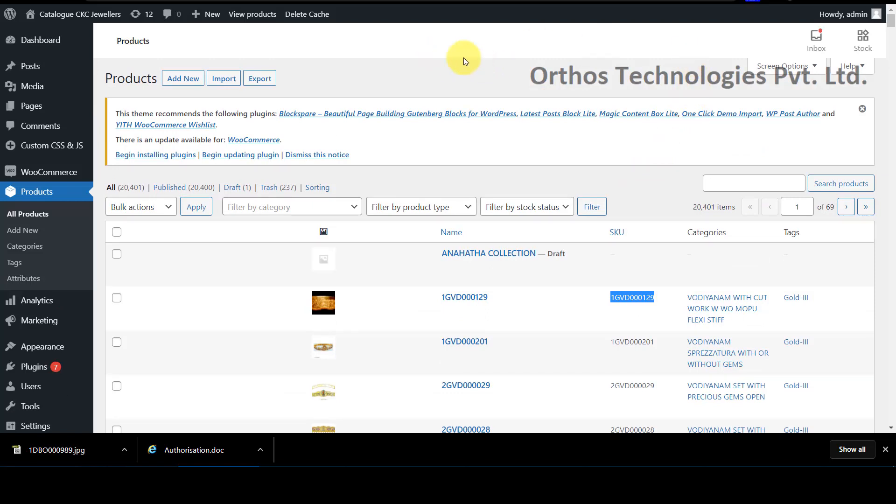
# - Start a new product and name it "test-product"
pyautogui.click(182, 82)
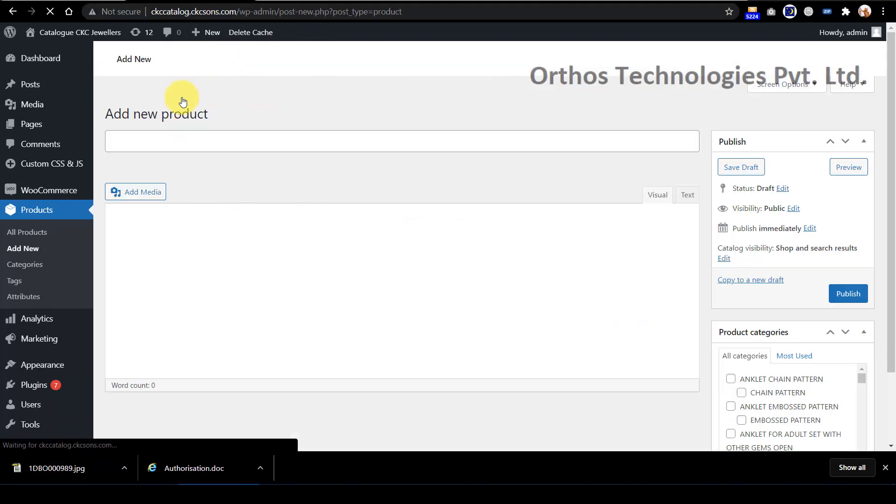
pyautogui.click(183, 121)
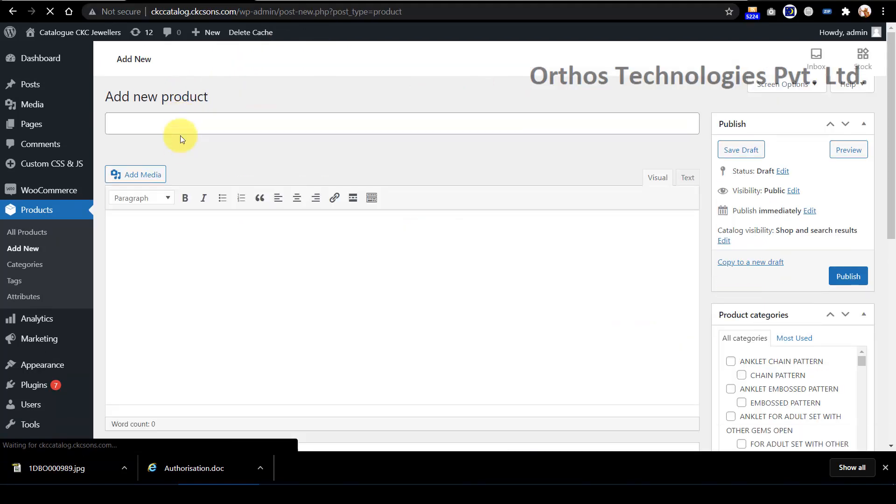
pyautogui.click(157, 209)
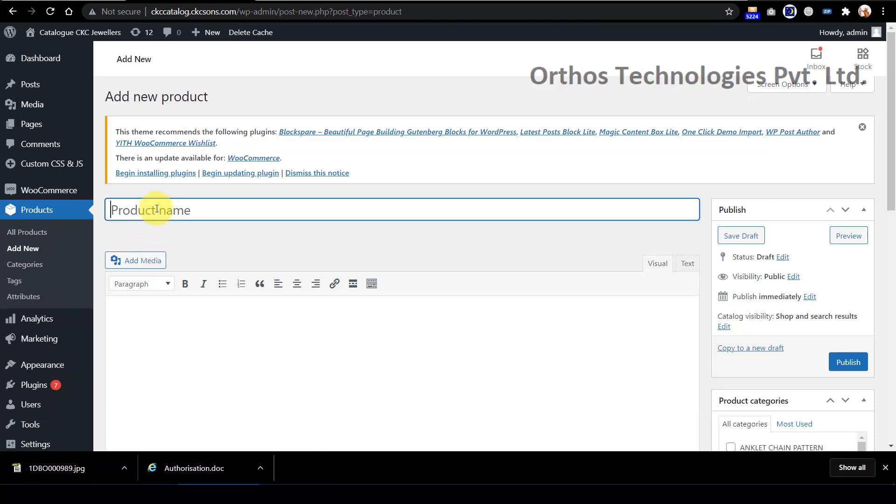
pyautogui.write('test-product')
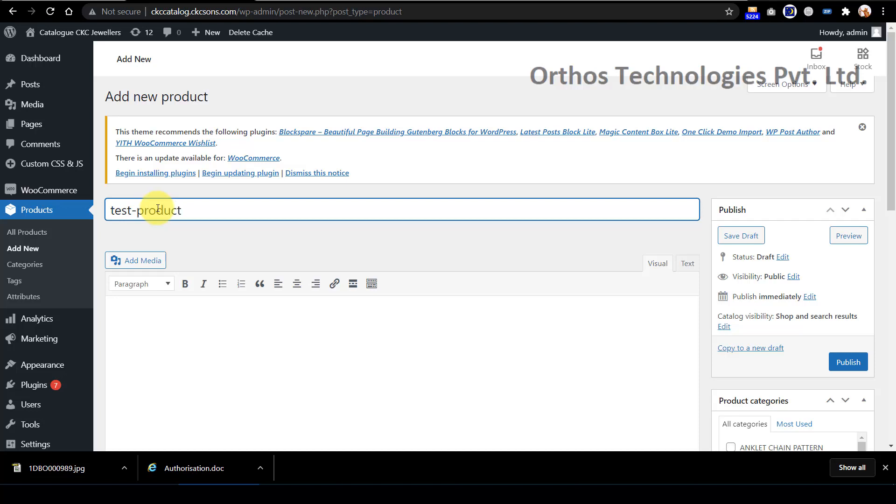
# - Assign the new product to the ANKLET CHAIN PATTERN category
pyautogui.scroll(-4, 466, 253)
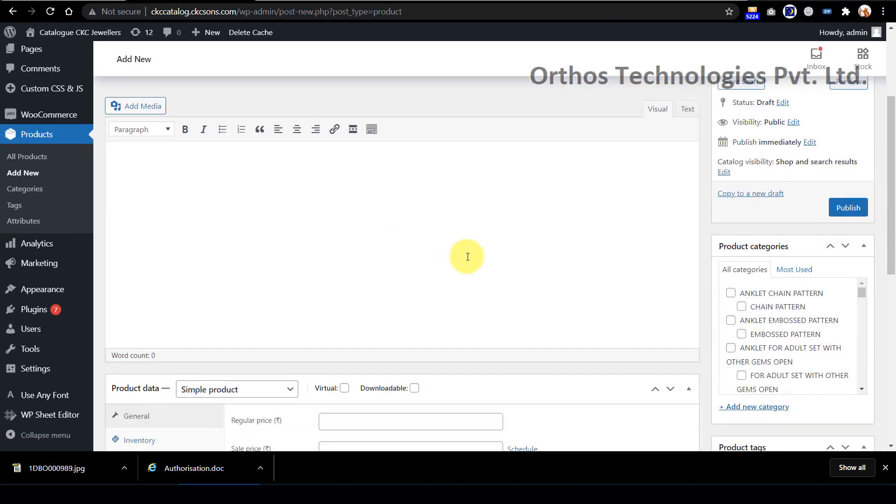
pyautogui.scroll(-1, 467, 256)
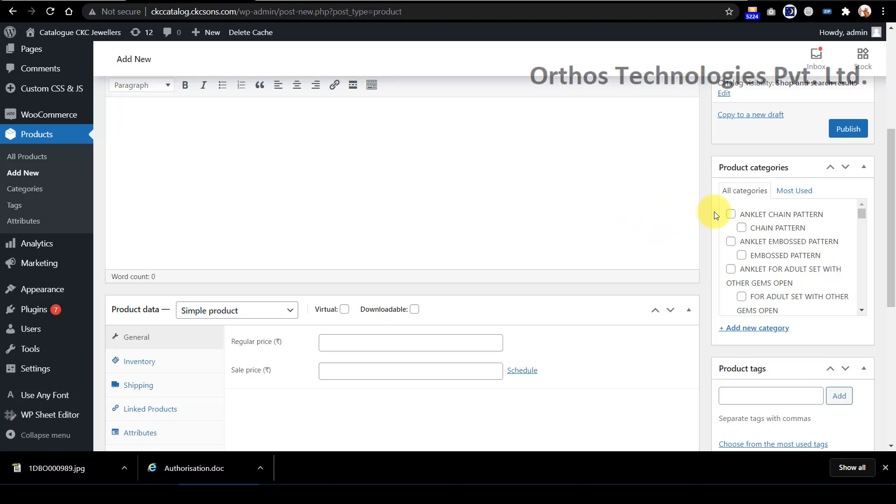
pyautogui.click(732, 215)
pyautogui.scroll(4, 490, 209)
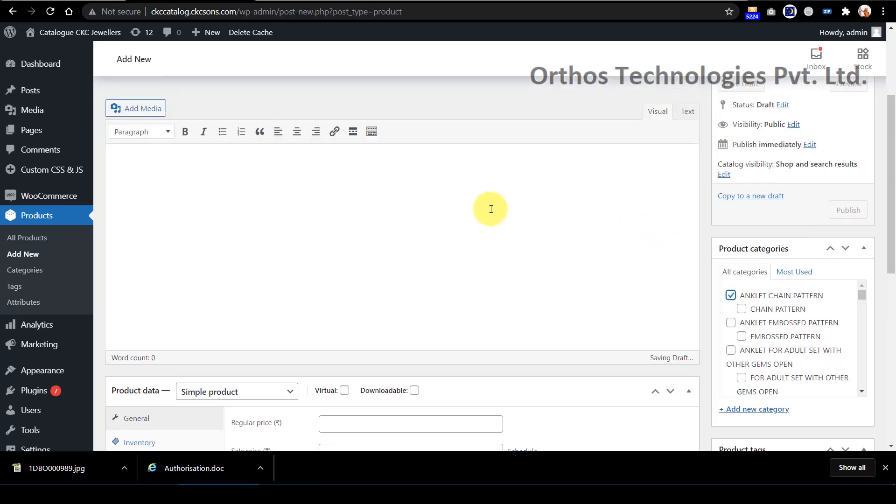
# - Set the existing library image 1DVA000094.jpg as the product image
pyautogui.scroll(-3, 490, 208)
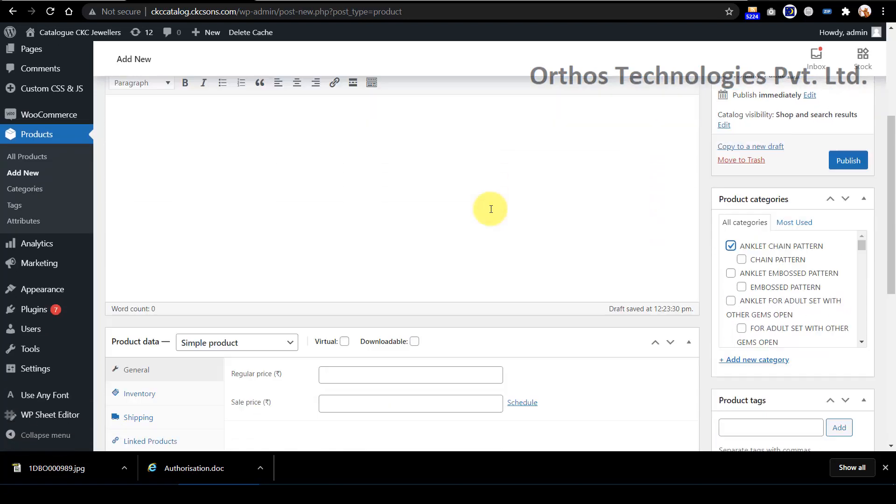
pyautogui.scroll(-3, 730, 280)
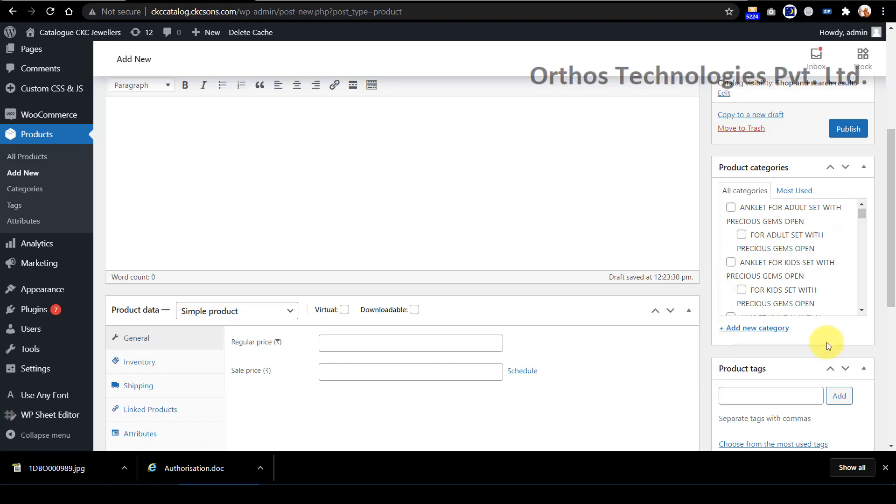
pyautogui.scroll(-5, 893, 327)
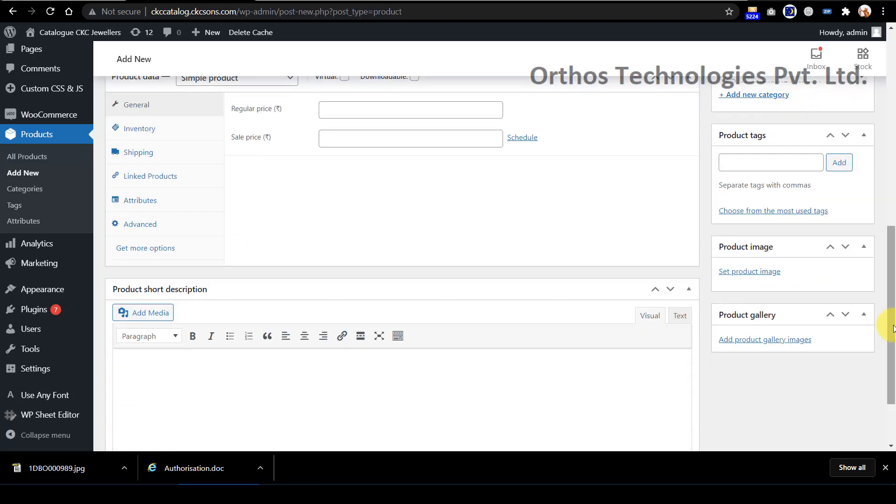
pyautogui.scroll(-1, 893, 327)
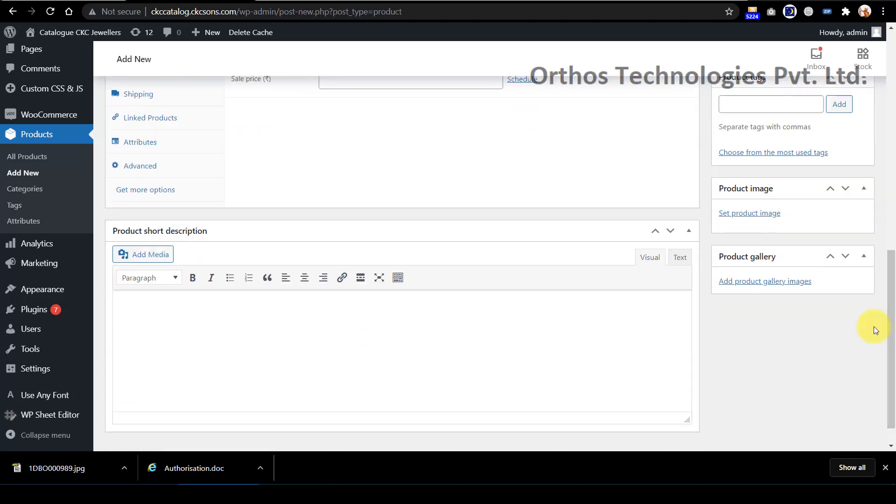
pyautogui.click(764, 218)
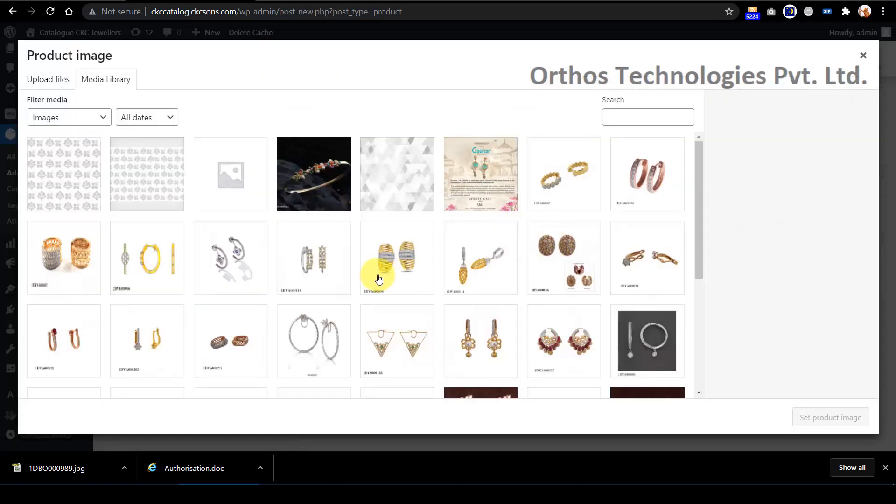
pyautogui.click(380, 271)
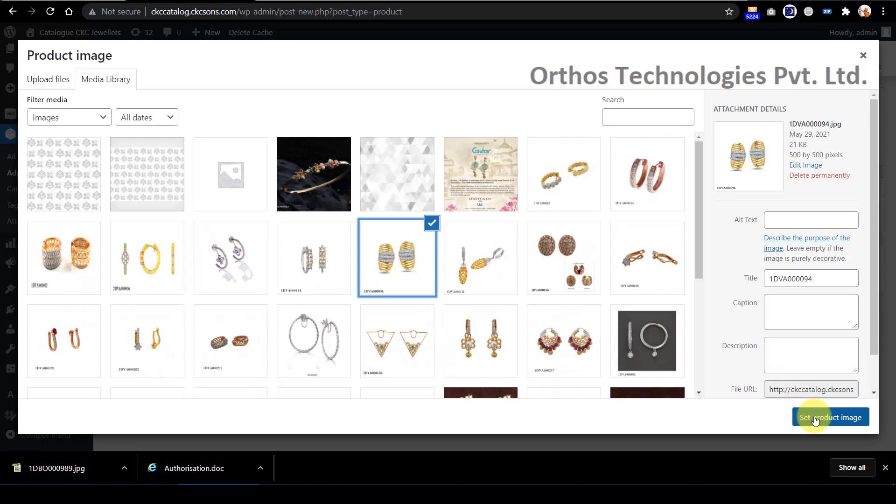
pyautogui.click(814, 419)
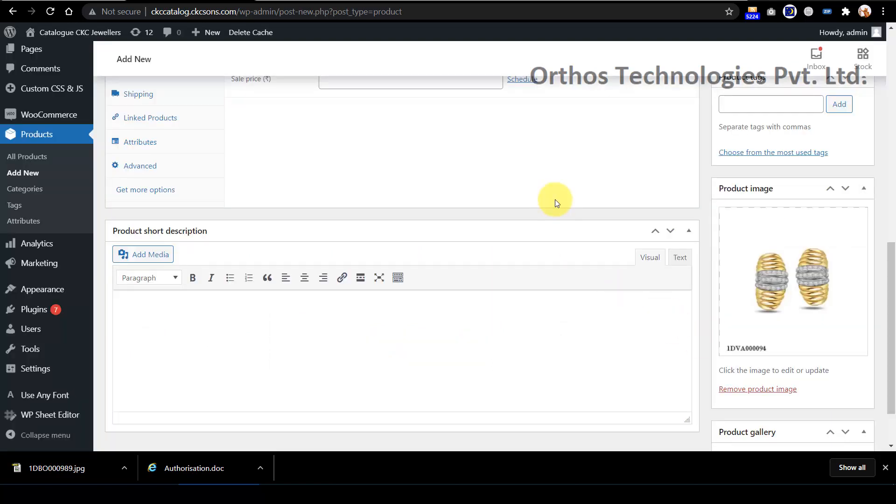
# - Check the new product's name, category and image, and publish it
pyautogui.scroll(6, 555, 200)
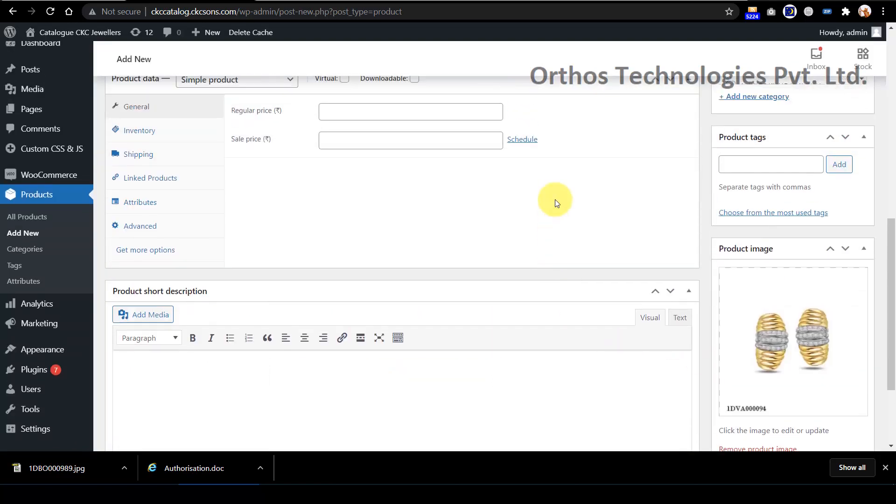
pyautogui.scroll(4, 555, 200)
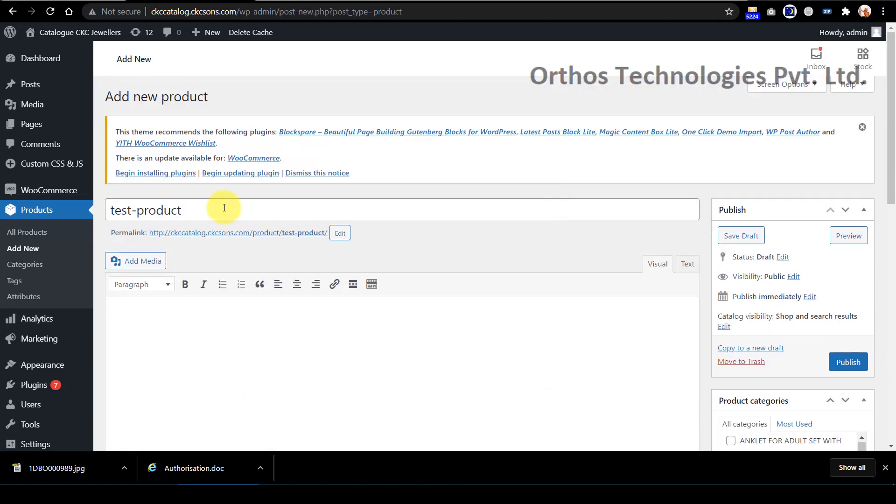
pyautogui.moveTo(194, 208); pyautogui.dragTo(49, 203)
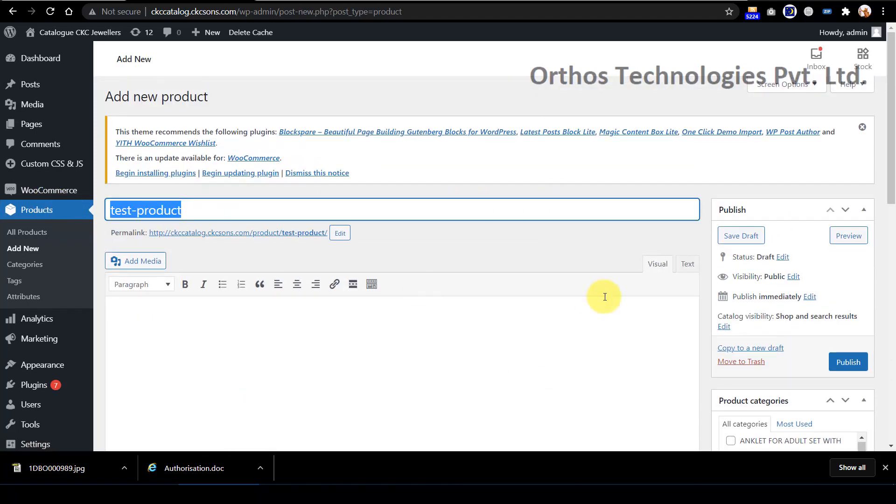
pyautogui.scroll(-4, 602, 296)
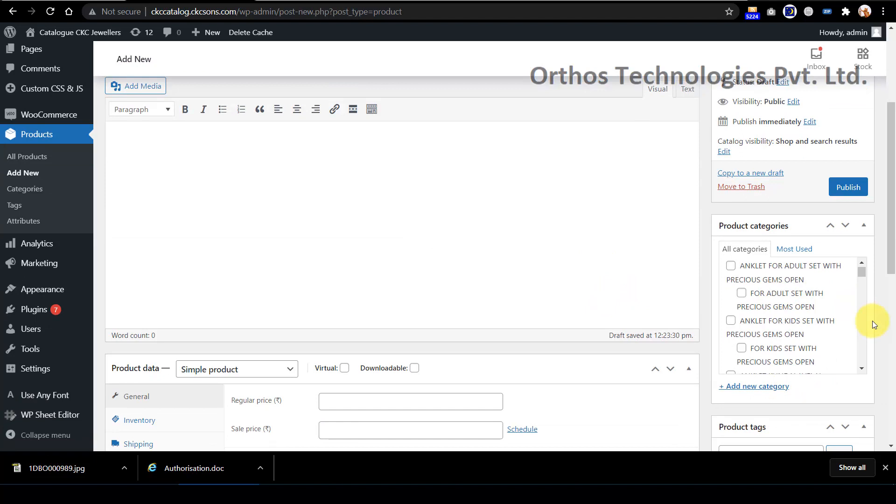
pyautogui.moveTo(861, 273); pyautogui.dragTo(860, 265)
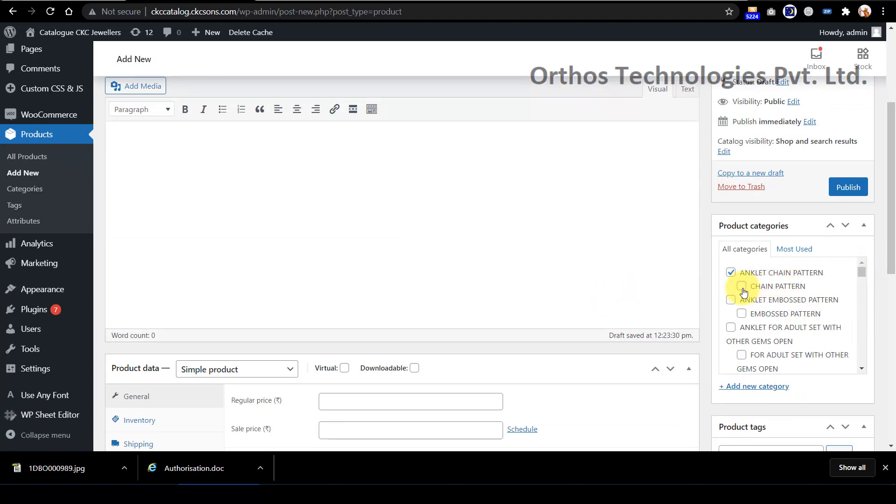
pyautogui.scroll(-3, 835, 298)
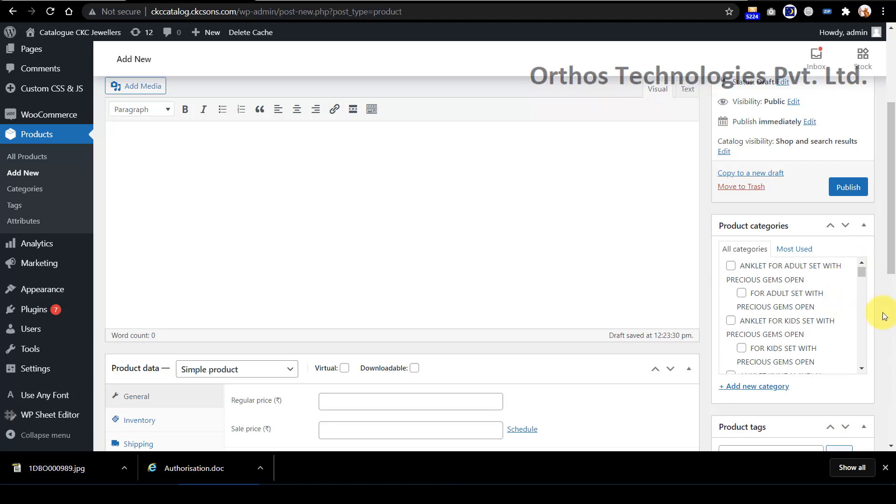
pyautogui.scroll(-6, 884, 316)
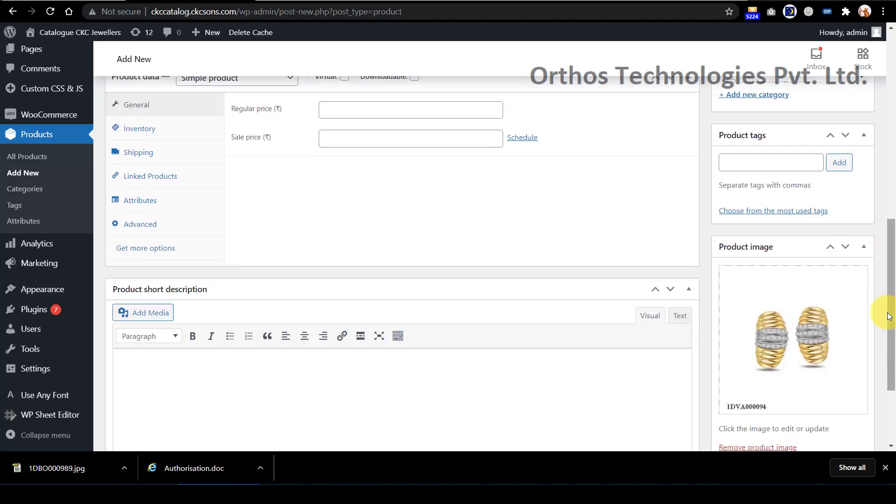
pyautogui.scroll(-3, 886, 316)
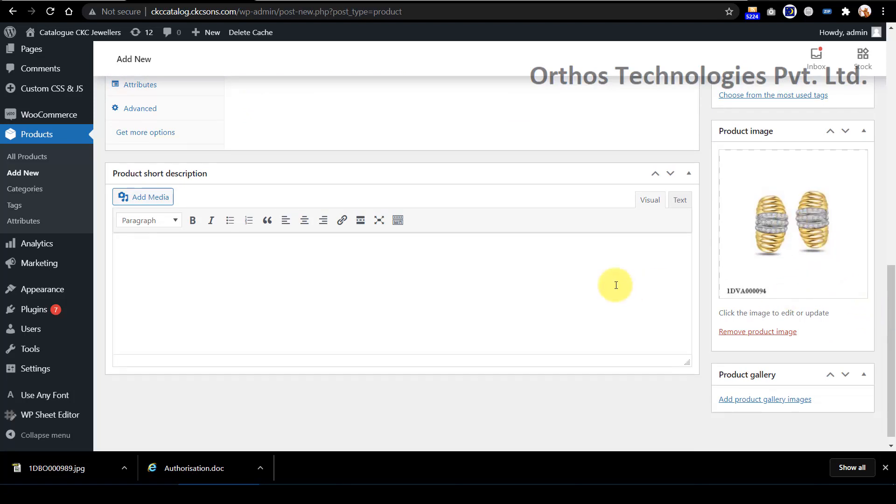
pyautogui.scroll(10, 615, 285)
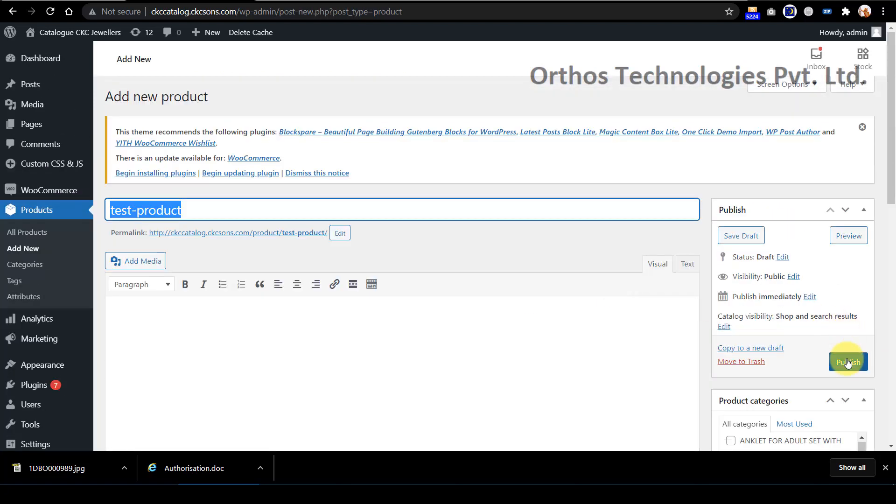
pyautogui.click(848, 363)
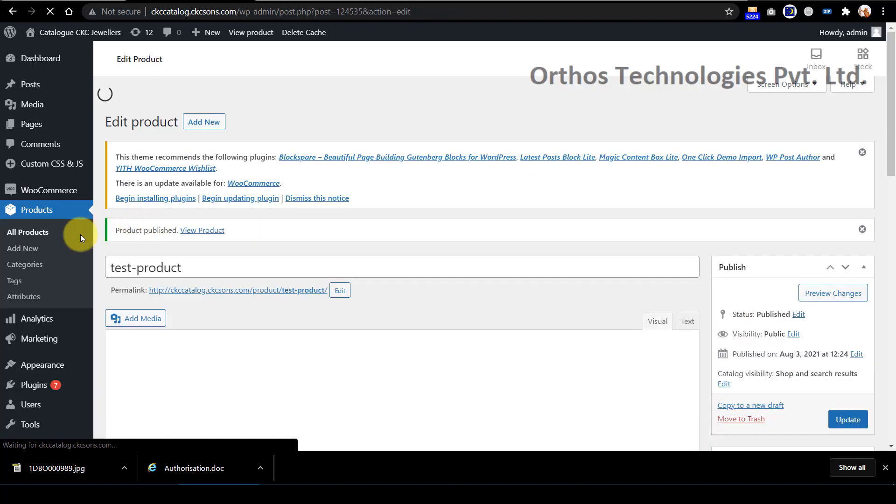
# - Return to the full product list and search it for "test-product"
pyautogui.click(32, 236)
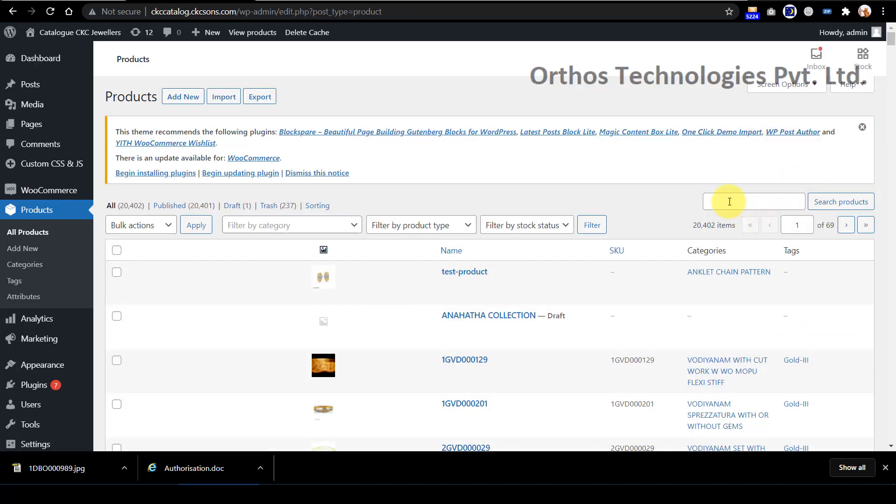
pyautogui.click(729, 201)
pyautogui.write('test')
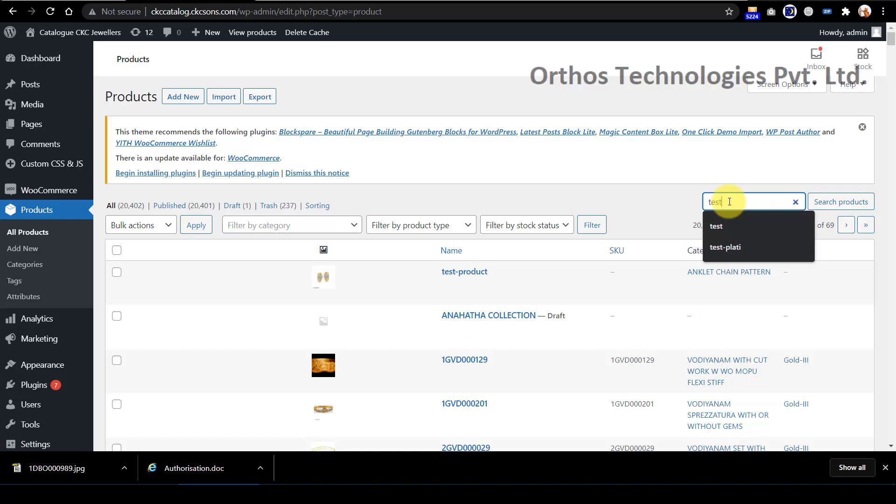
pyautogui.write('-product')
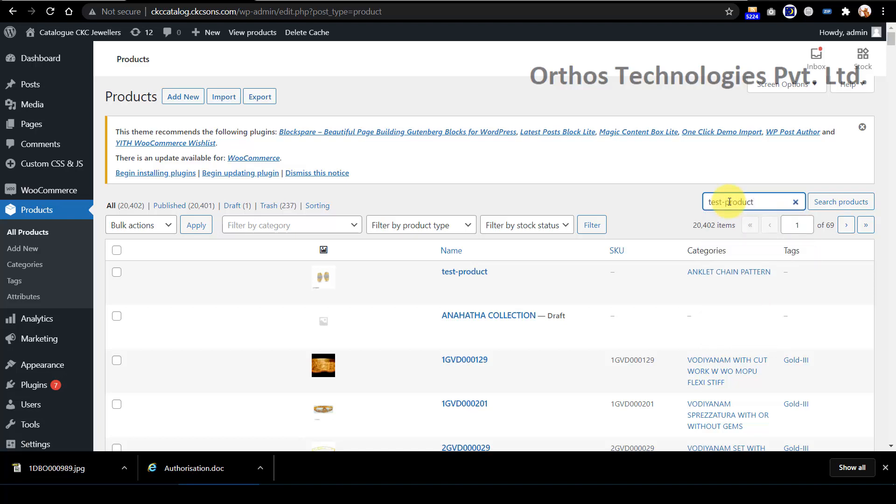
pyautogui.click(844, 204)
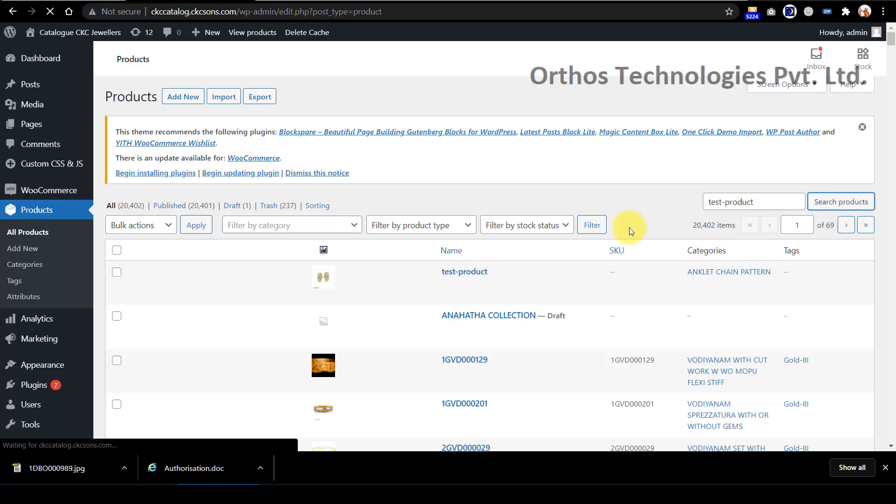
pyautogui.scroll(-2, 698, 317)
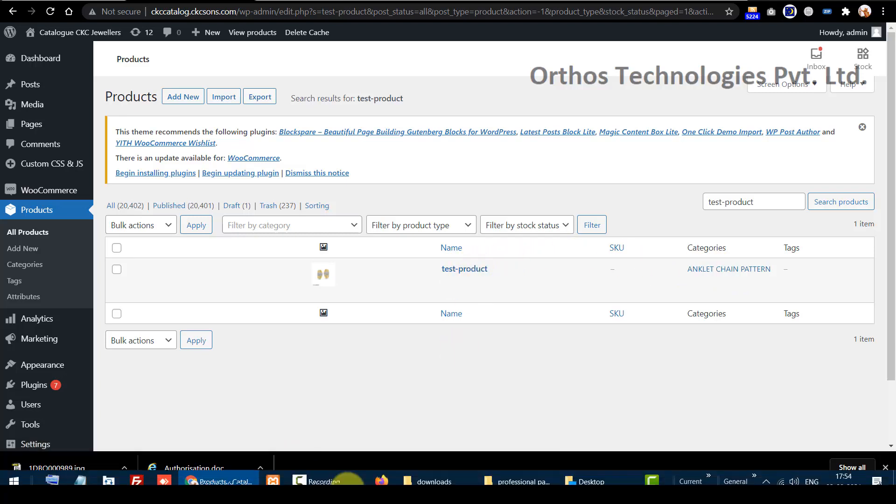
pyautogui.click(351, 472)
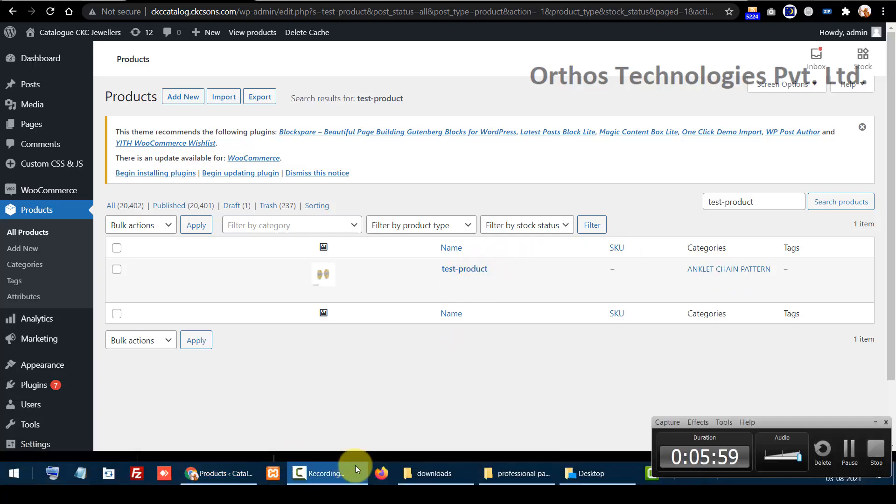
pyautogui.click(855, 456)
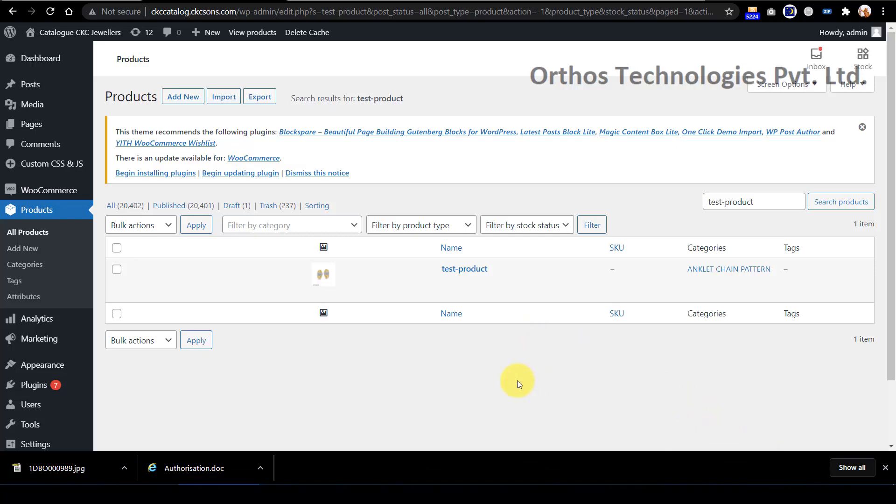
# - Open test-product for editing, set its inventory SKU to 123456666, and update the product
pyautogui.click(468, 271)
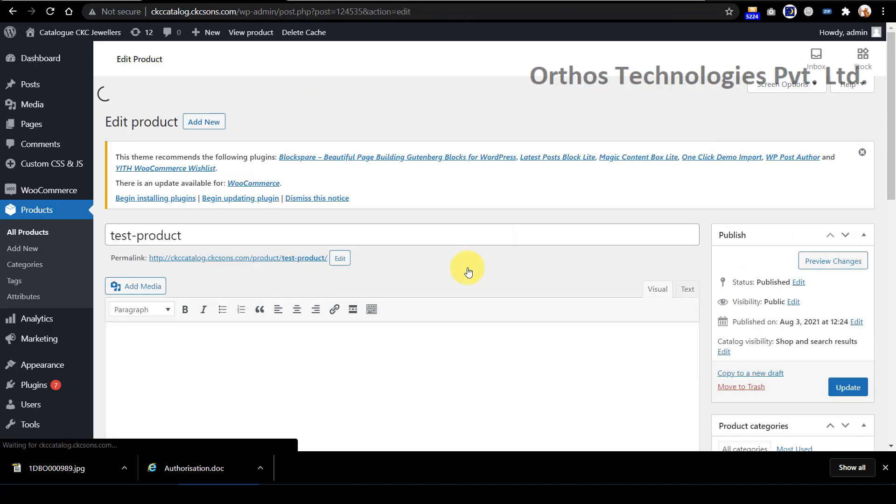
pyautogui.scroll(-3, 495, 276)
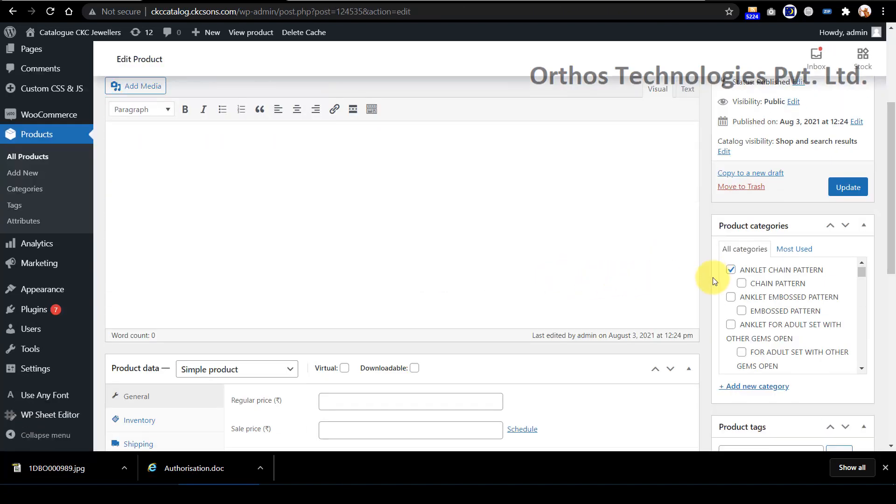
pyautogui.scroll(-6, 748, 282)
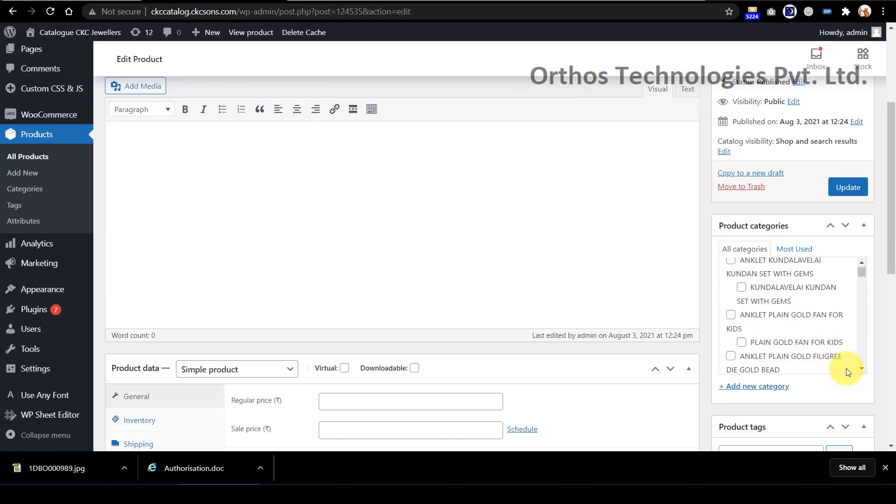
pyautogui.scroll(-4, 881, 341)
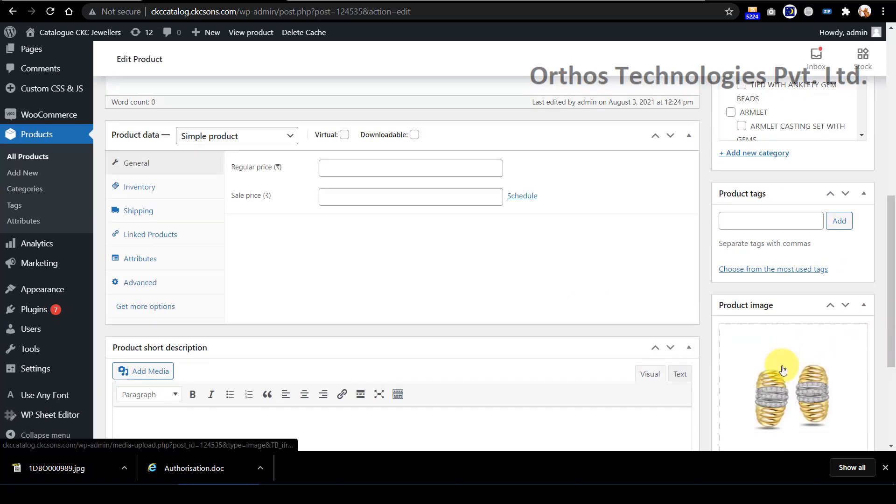
pyautogui.click(136, 189)
pyautogui.click(352, 168)
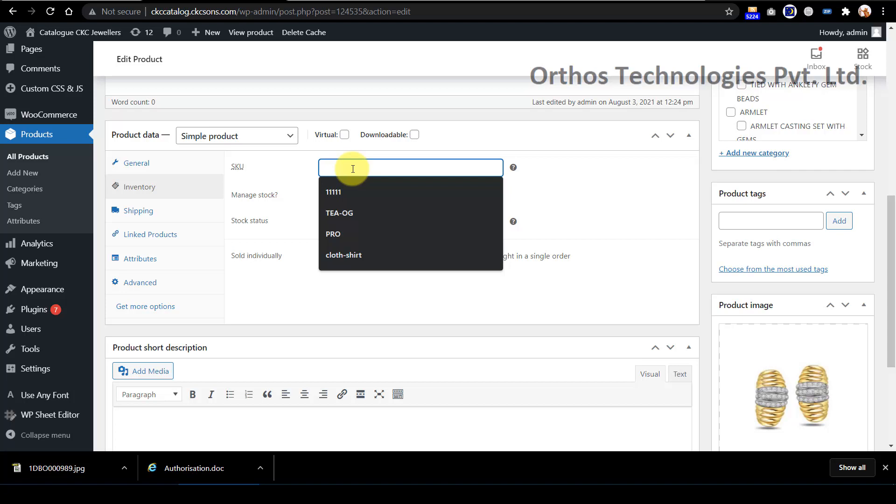
pyautogui.write('123456666')
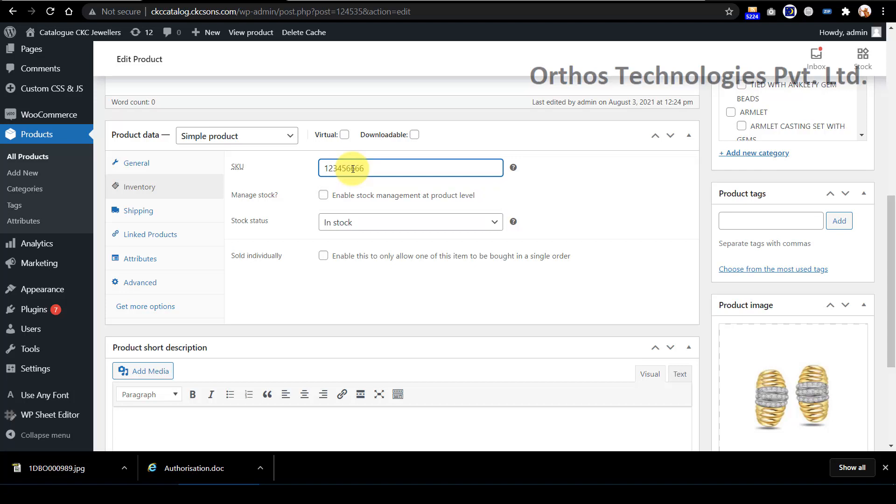
pyautogui.scroll(8, 744, 250)
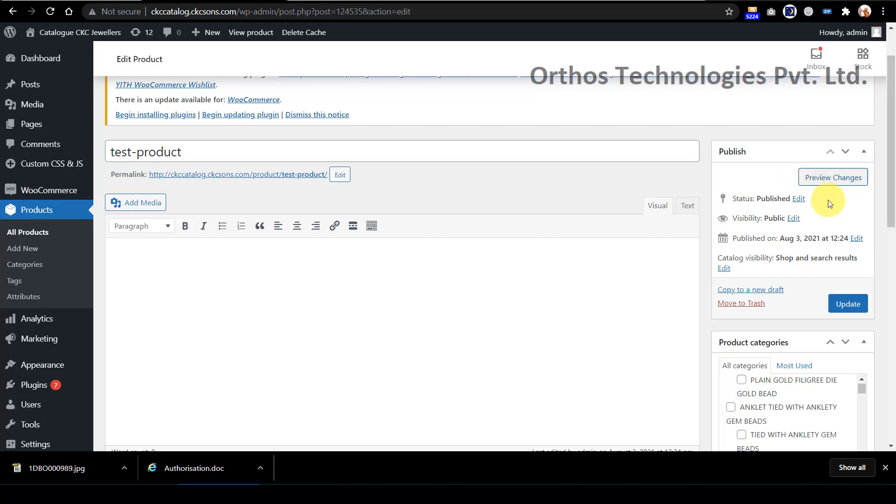
pyautogui.click(847, 304)
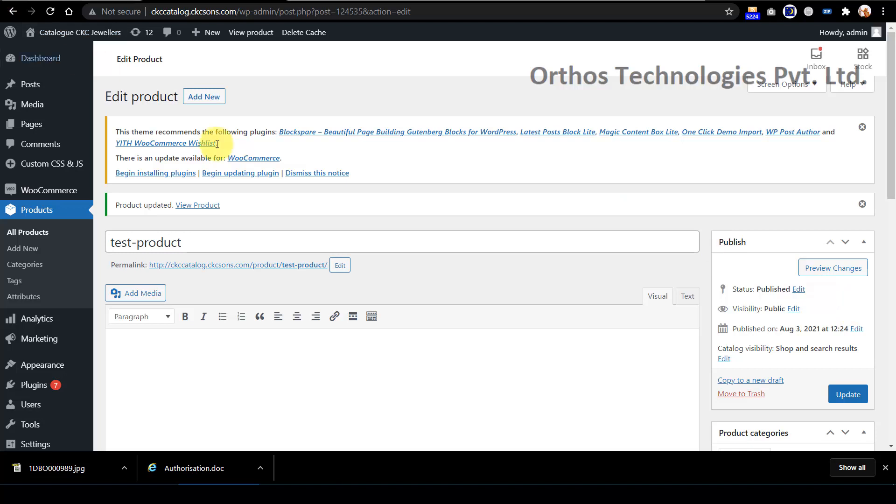
# - Search the full product list again for "test-product" and check its SKU
pyautogui.click(34, 236)
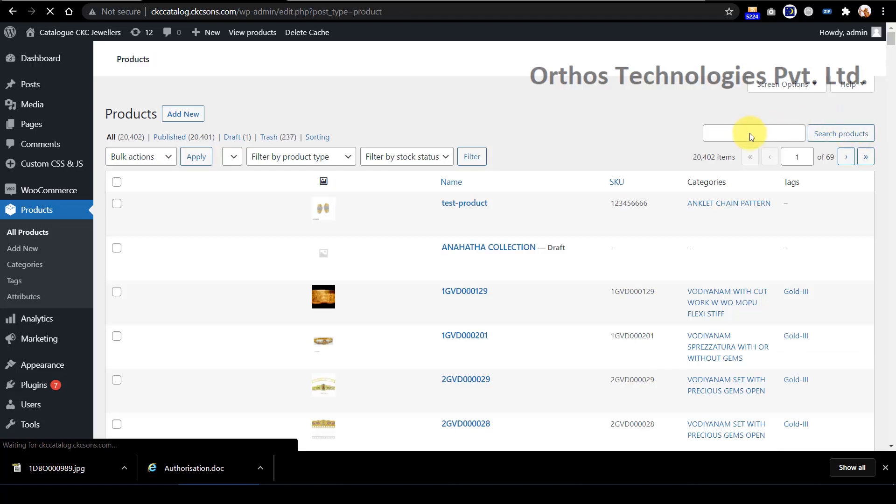
pyautogui.click(733, 202)
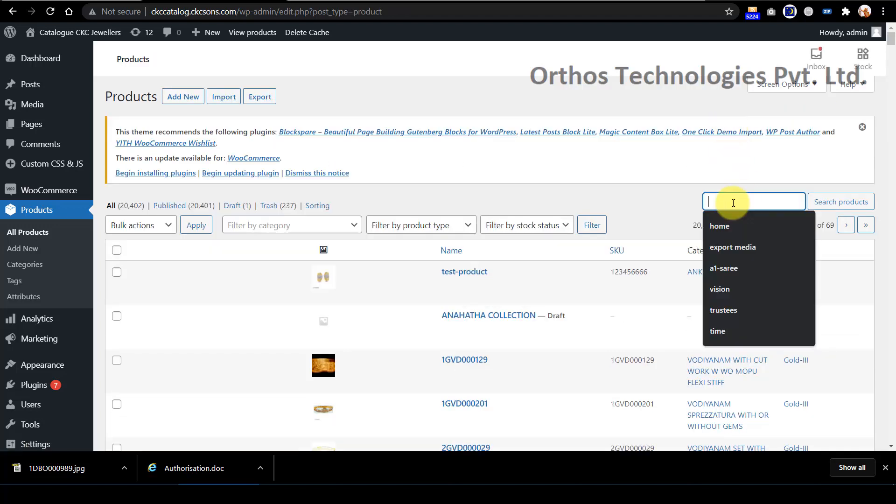
pyautogui.write('tes')
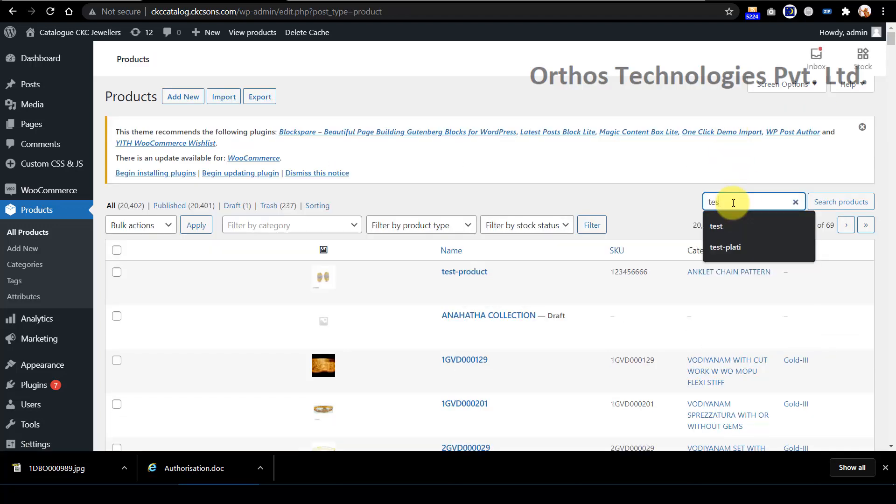
pyautogui.write('-')
pyautogui.write('t')
pyautogui.write('produ')
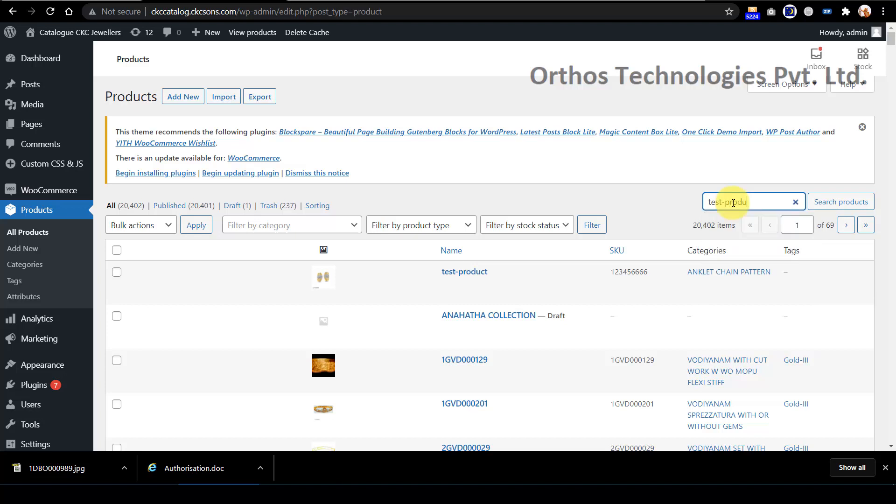
pyautogui.click(848, 202)
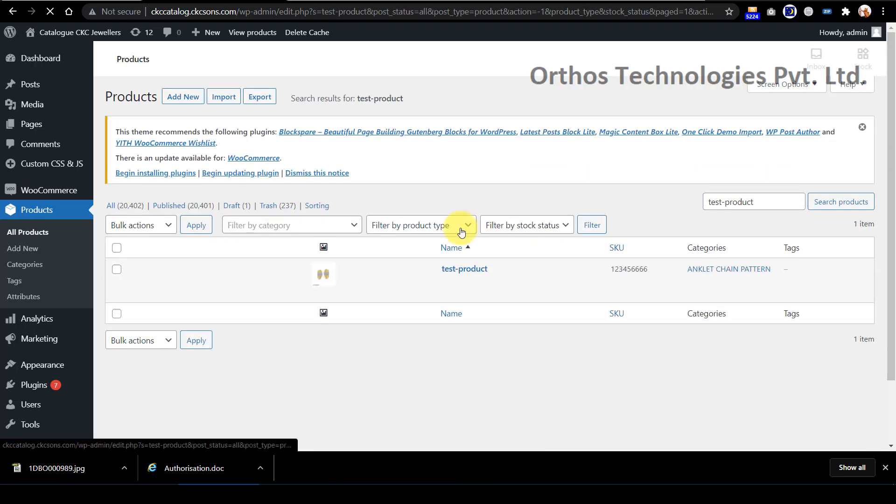
pyautogui.moveTo(651, 270); pyautogui.dragTo(610, 269)
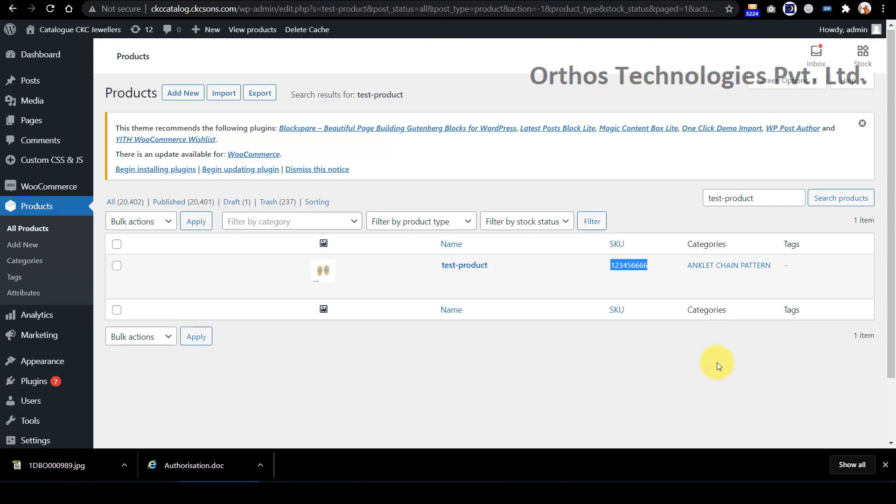
pyautogui.scroll(-2, 717, 362)
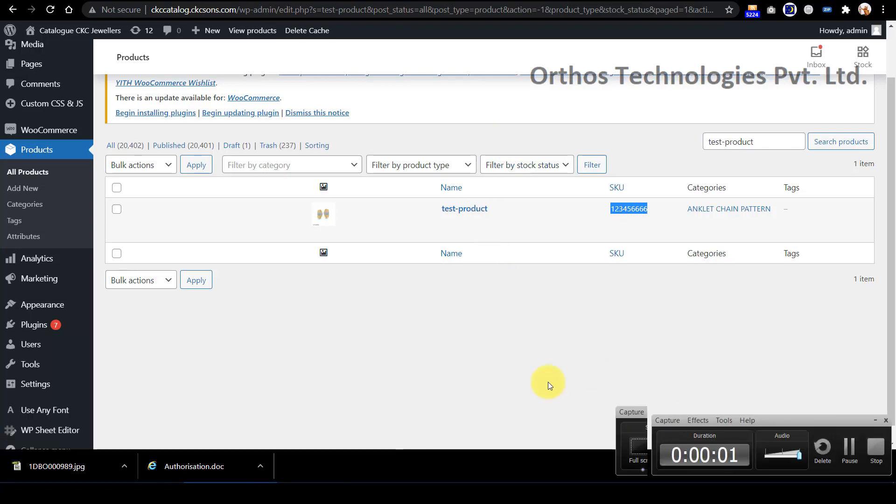
pyautogui.click(870, 436)
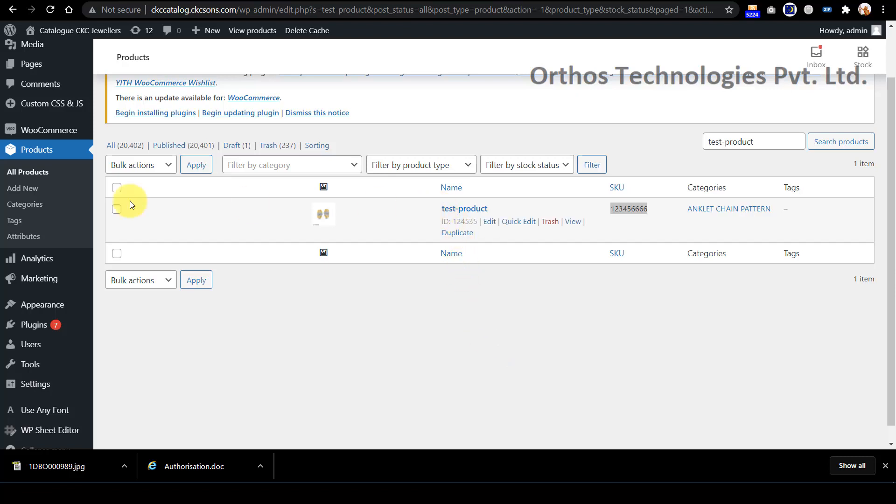
# - Go to the product categories and name the new category "test-category"
pyautogui.click(37, 206)
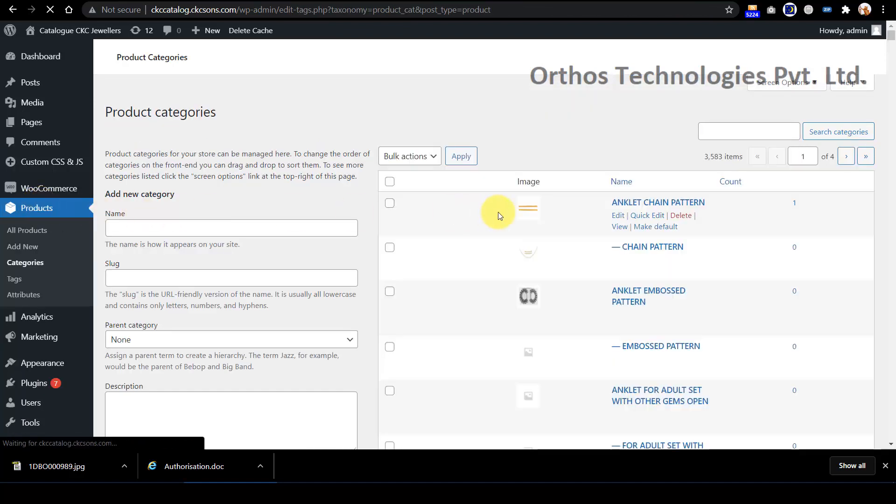
pyautogui.click(201, 227)
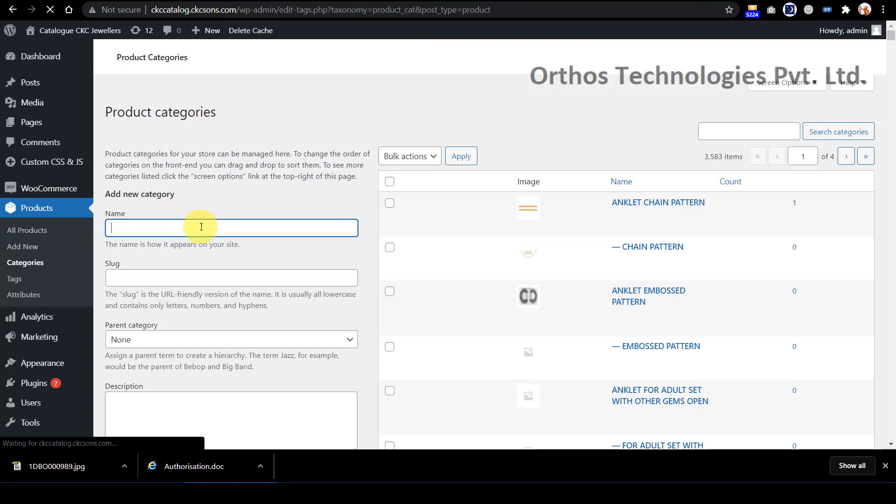
pyautogui.write('test-')
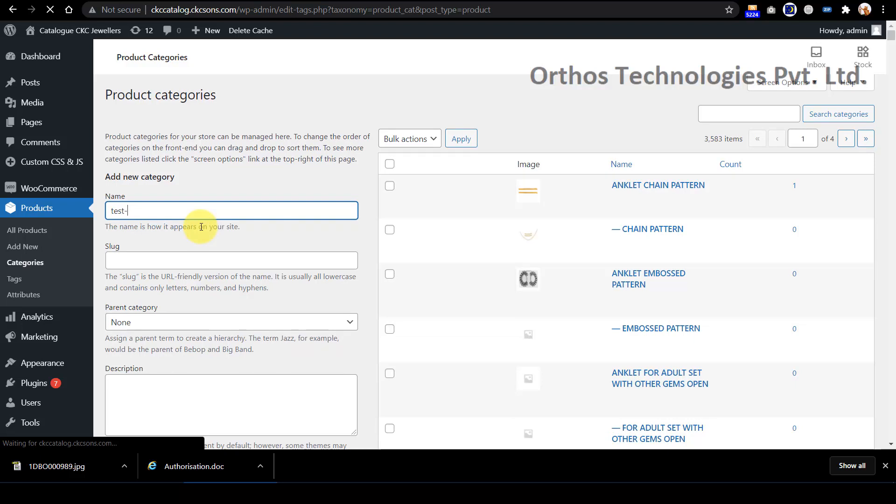
pyautogui.write('category')
pyautogui.scroll(-4, 187, 285)
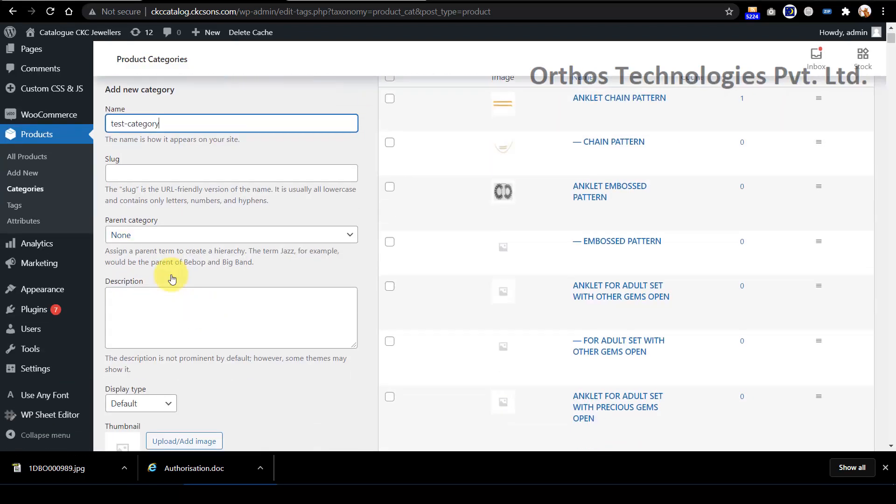
# - Review the new category's slug and parent category options, leaving the slug empty and the parent set to None
pyautogui.click(137, 175)
pyautogui.click(342, 186)
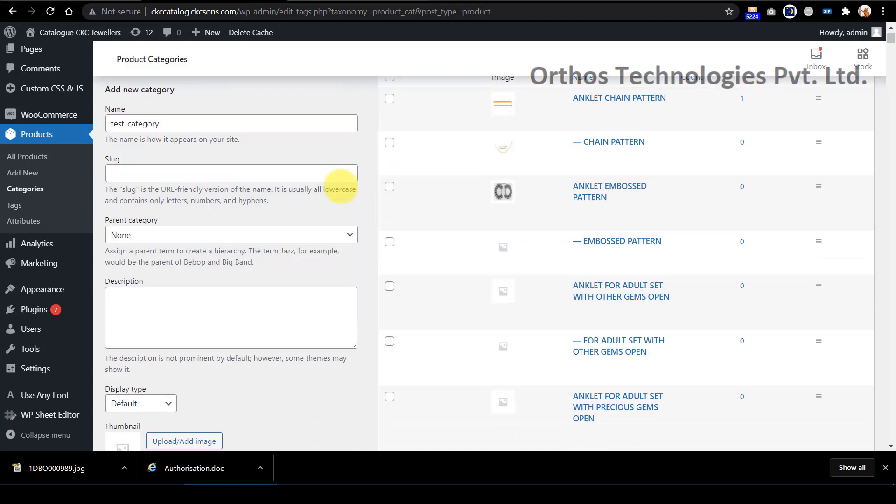
pyautogui.scroll(-1, 342, 186)
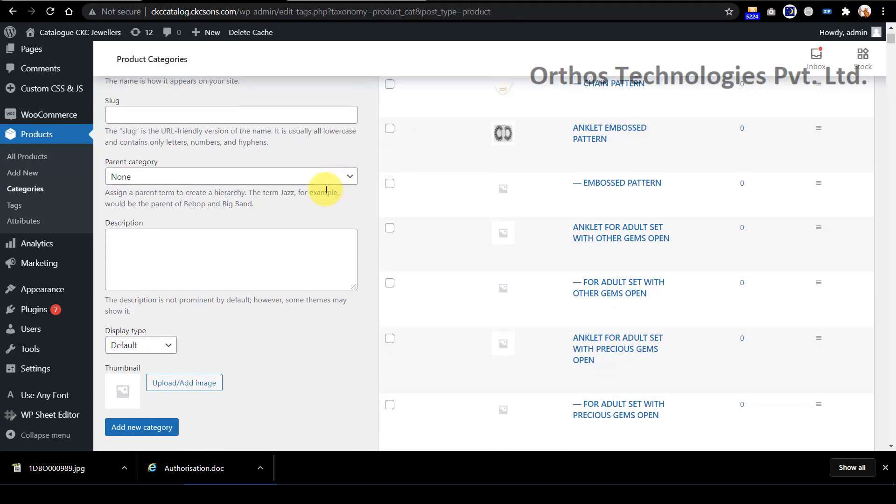
pyautogui.click(302, 177)
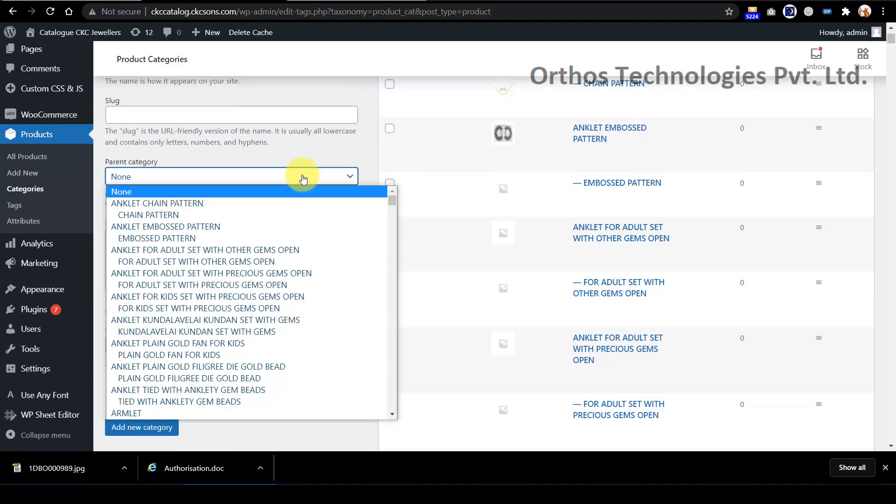
pyautogui.click(302, 177)
# - Open the image chooser for the new category's thumbnail and browse the media library
pyautogui.scroll(-2, 363, 169)
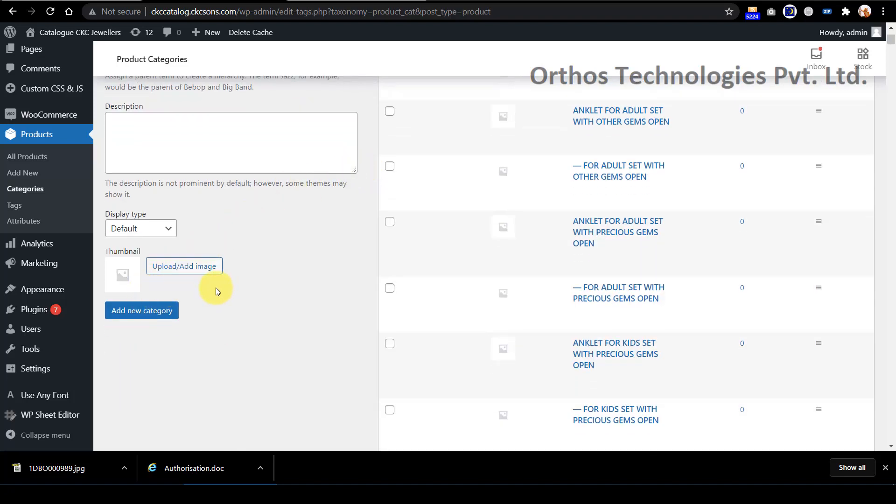
pyautogui.click(176, 267)
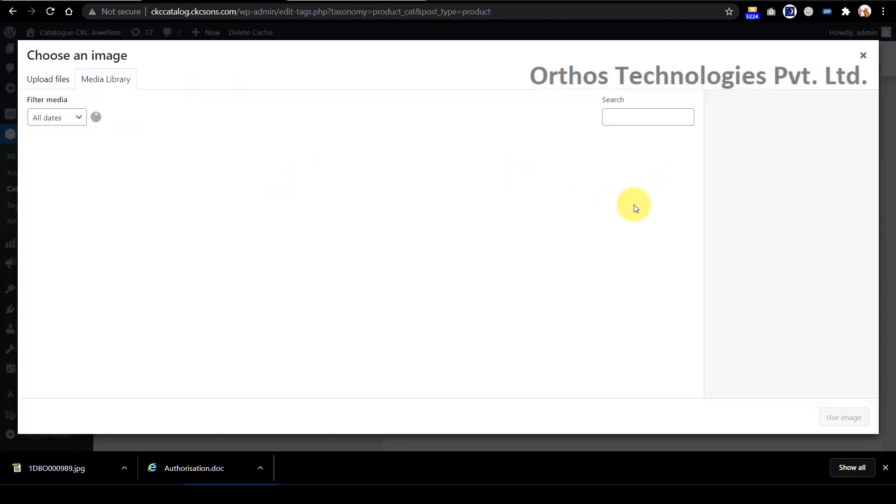
pyautogui.scroll(-4, 635, 209)
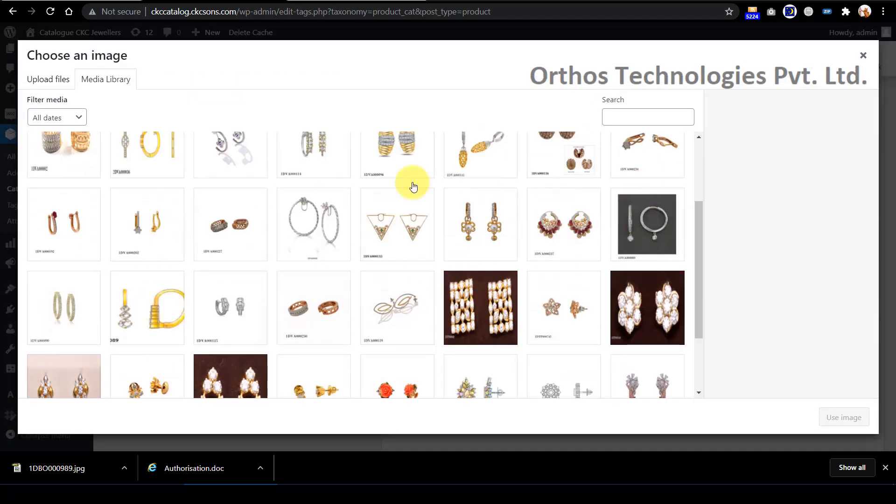
# - Switch to the storefront and go back from product 1DBO000989 to the BANGLE ODD category page to view its category images
pyautogui.click(332, 1)
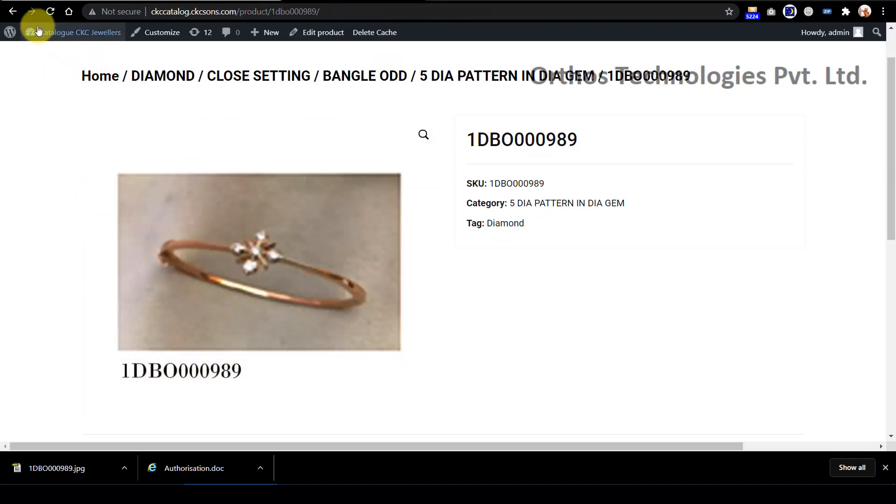
pyautogui.click(16, 11)
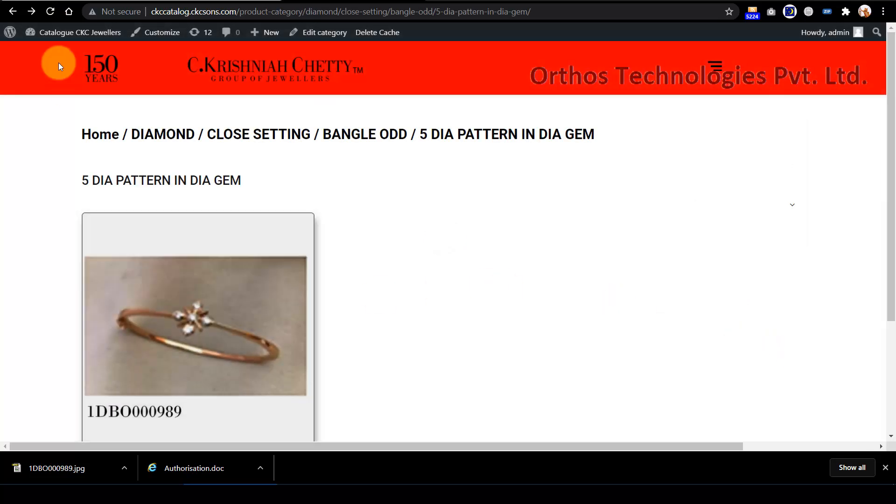
pyautogui.click(14, 13)
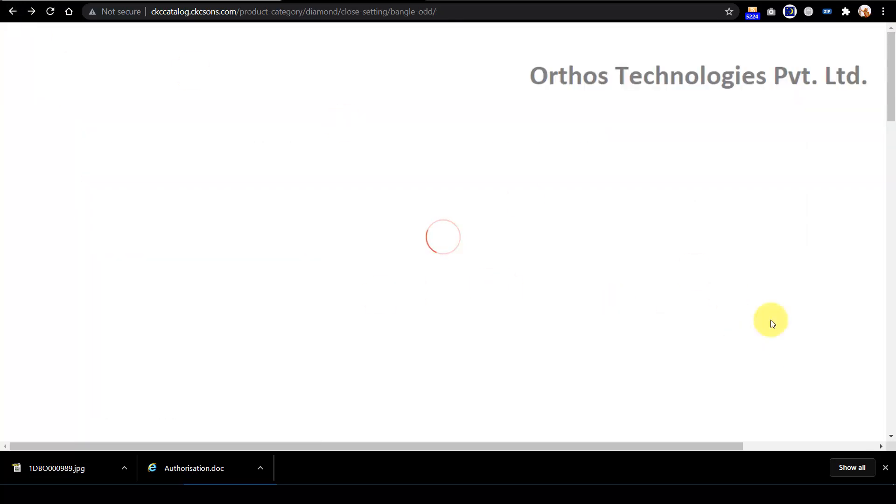
pyautogui.scroll(-3, 540, 299)
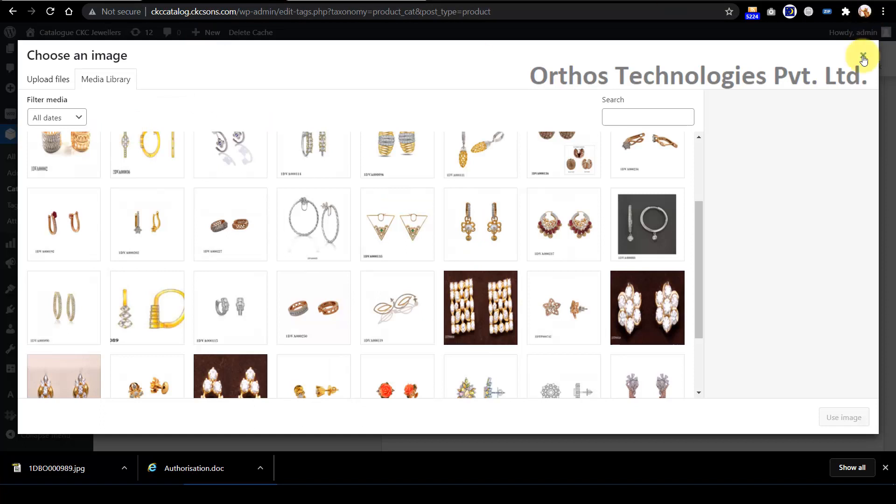
# - Set the image 1DVA000116.jpg from the media library as the new category's thumbnail
pyautogui.click(500, 226)
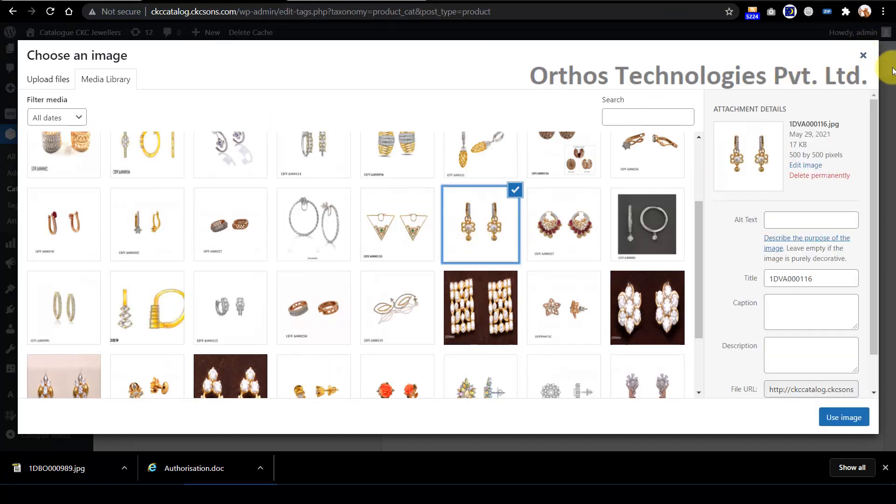
pyautogui.click(863, 55)
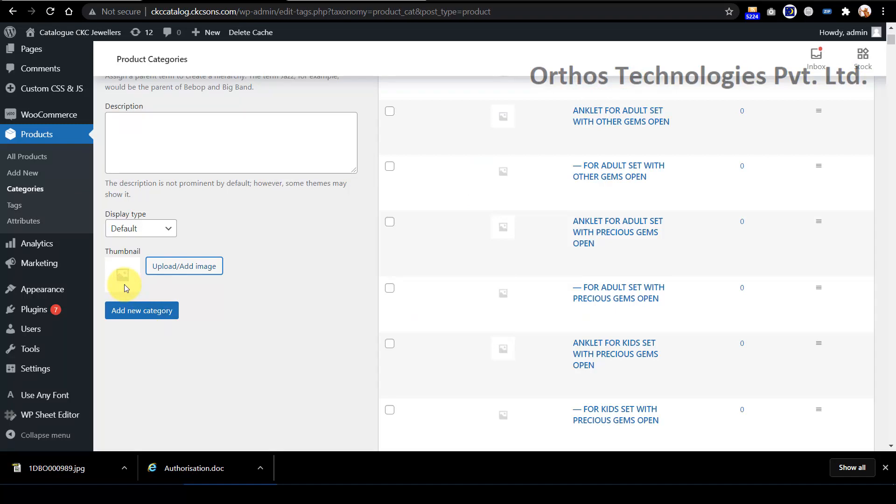
pyautogui.click(166, 271)
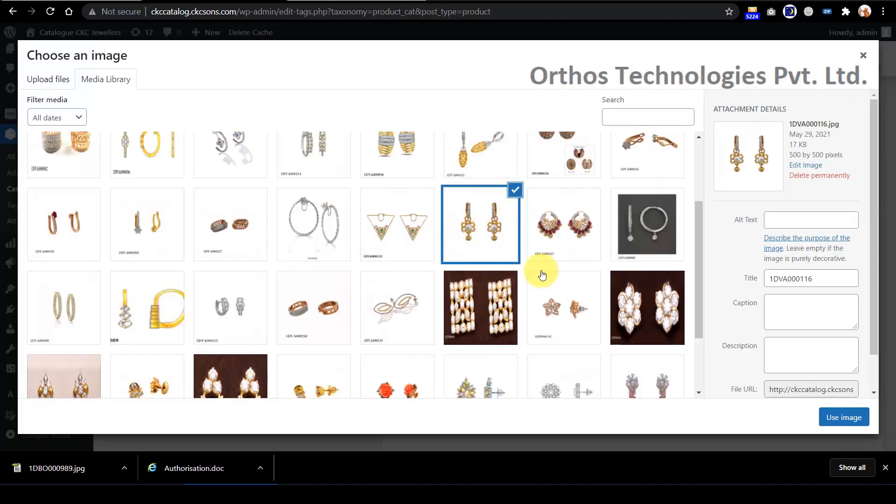
pyautogui.click(848, 418)
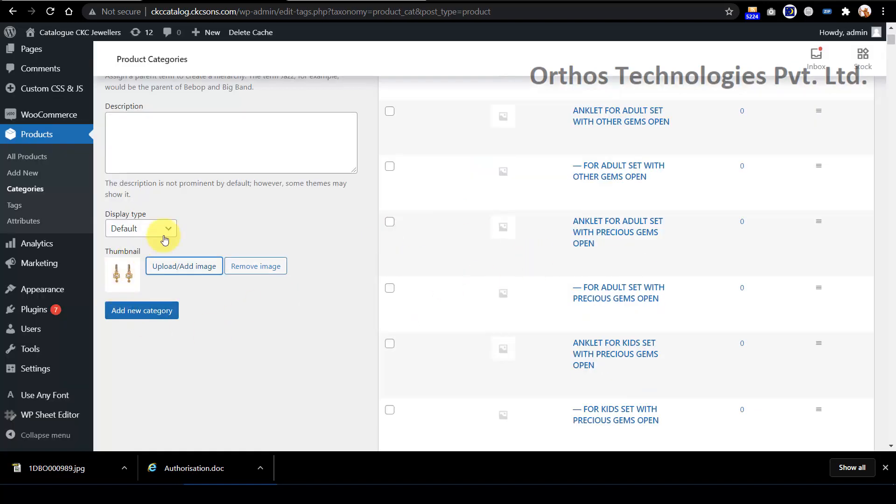
# - Review the new category's name and thumbnail, add "test-category", and check its entry in the category list
pyautogui.scroll(6, 314, 228)
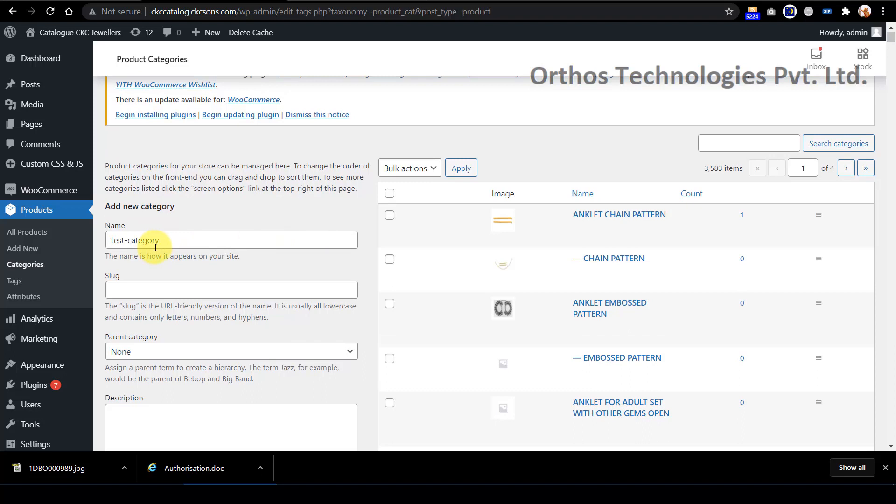
pyautogui.moveTo(160, 240); pyautogui.dragTo(99, 238)
pyautogui.scroll(-6, 343, 251)
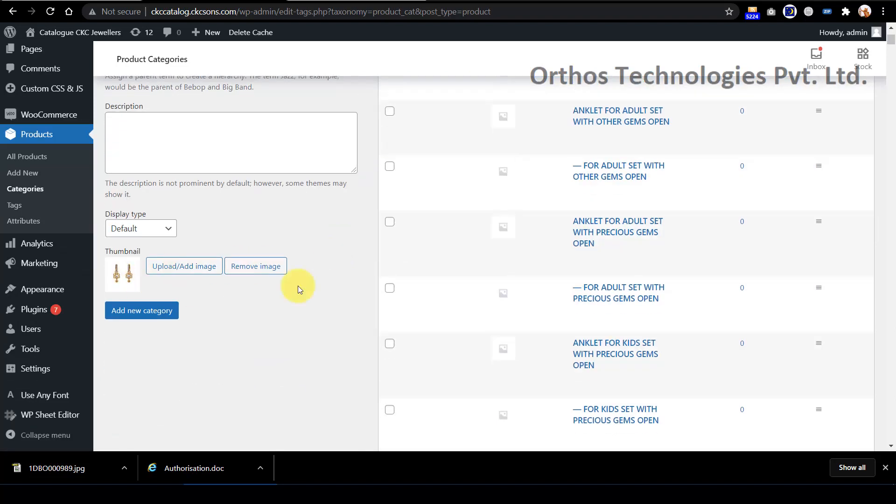
pyautogui.scroll(3, 298, 286)
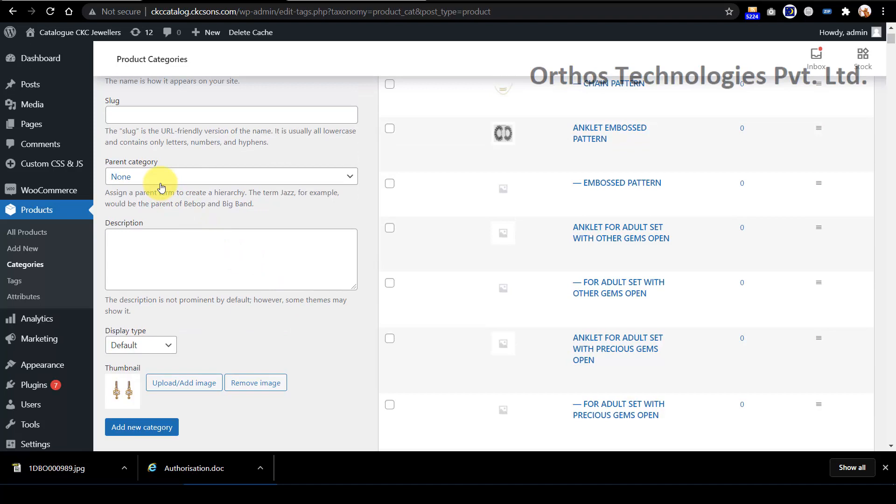
pyautogui.scroll(5, 180, 114)
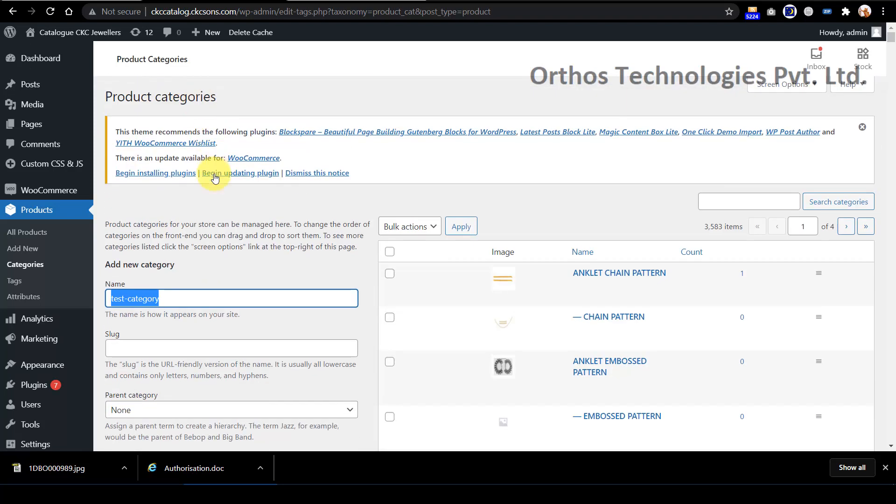
pyautogui.scroll(-3, 214, 178)
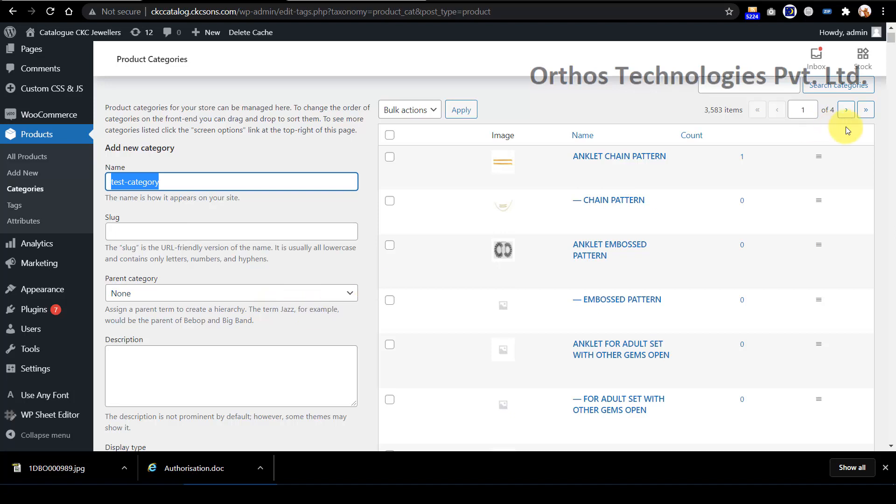
pyautogui.scroll(3, 846, 127)
pyautogui.scroll(-12, 846, 126)
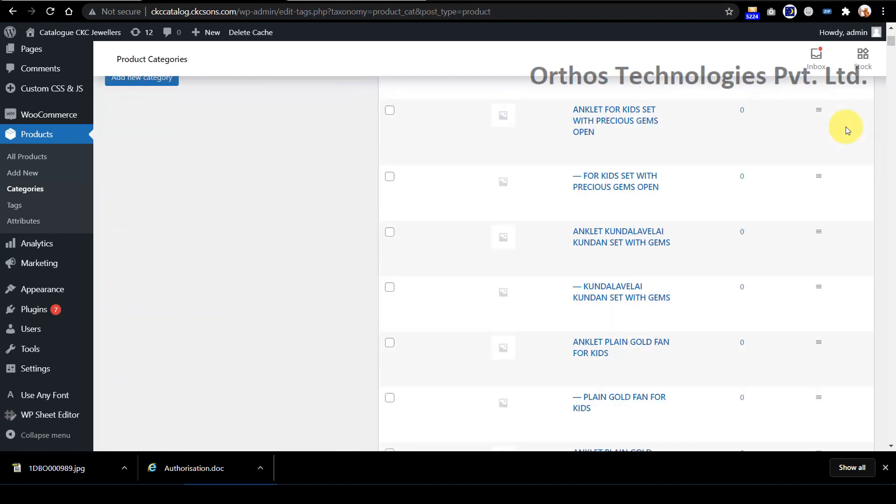
pyautogui.scroll(2, 283, 173)
pyautogui.click(143, 198)
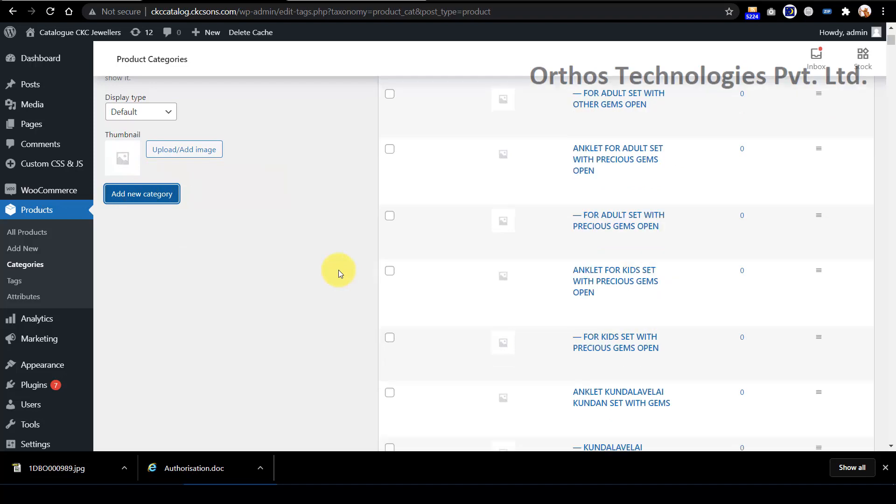
pyautogui.scroll(5, 339, 273)
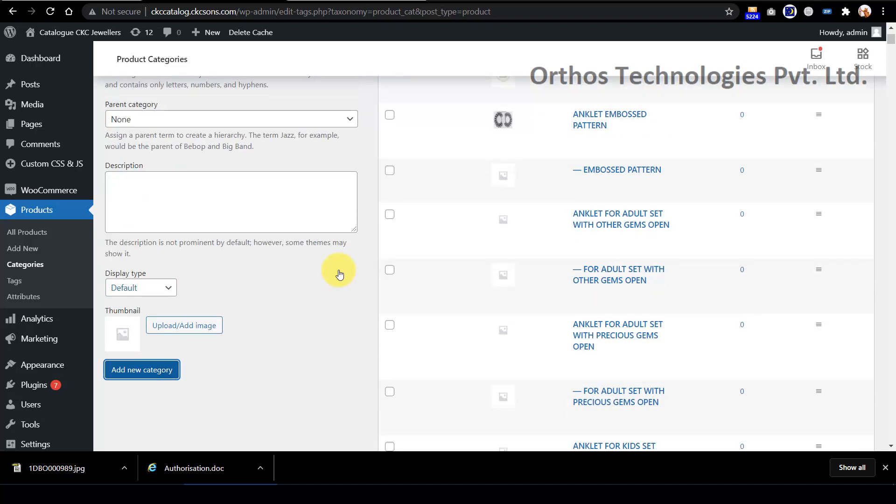
pyautogui.scroll(4, 339, 273)
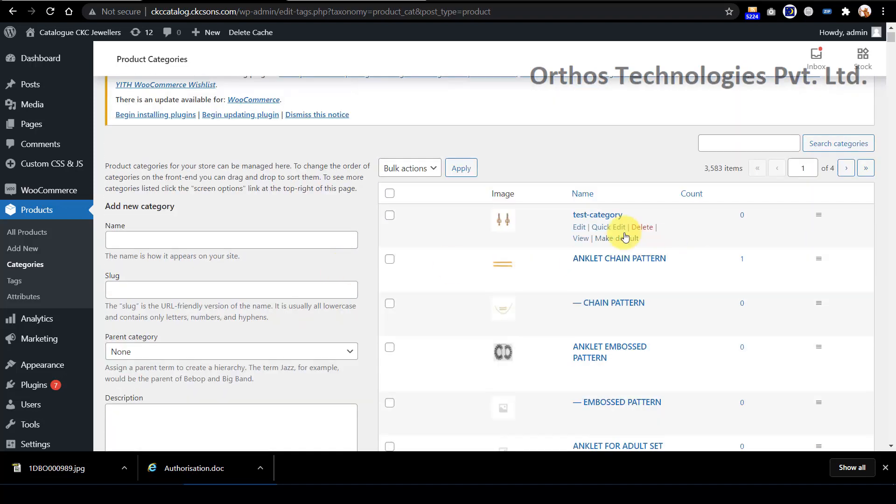
# - Return to the full product list and open "test-product" for editing
pyautogui.click(43, 238)
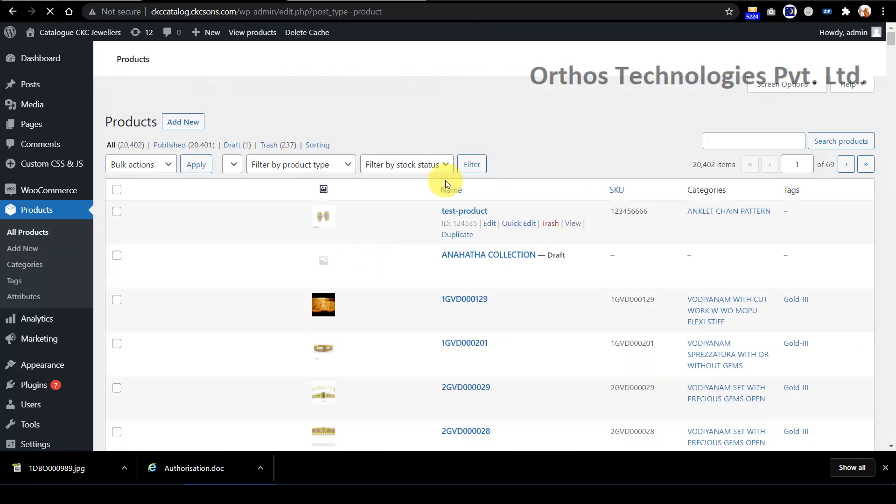
pyautogui.scroll(-1, 523, 286)
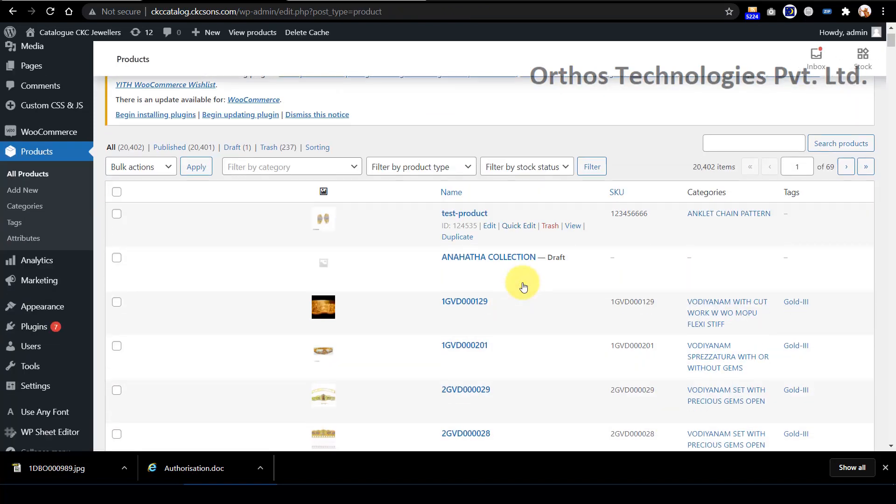
pyautogui.click(489, 226)
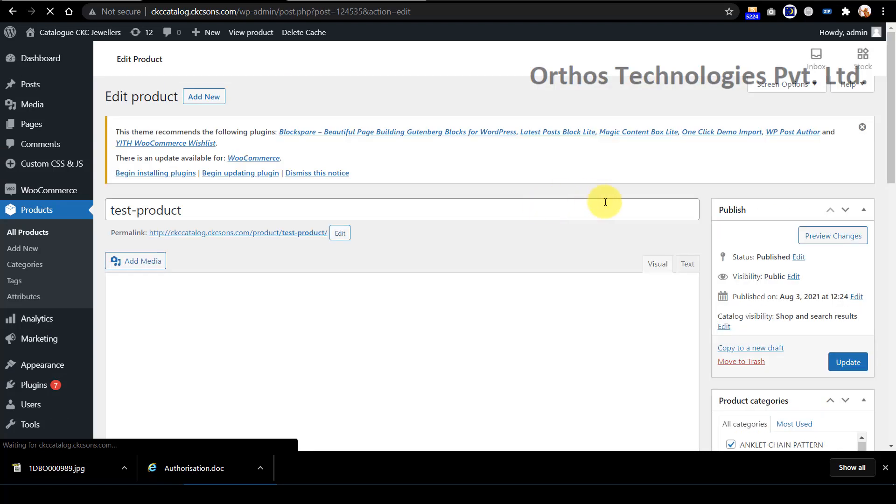
# - Replace the product's ANKLET CHAIN PATTERN category with test-category and update the product
pyautogui.scroll(-3, 605, 201)
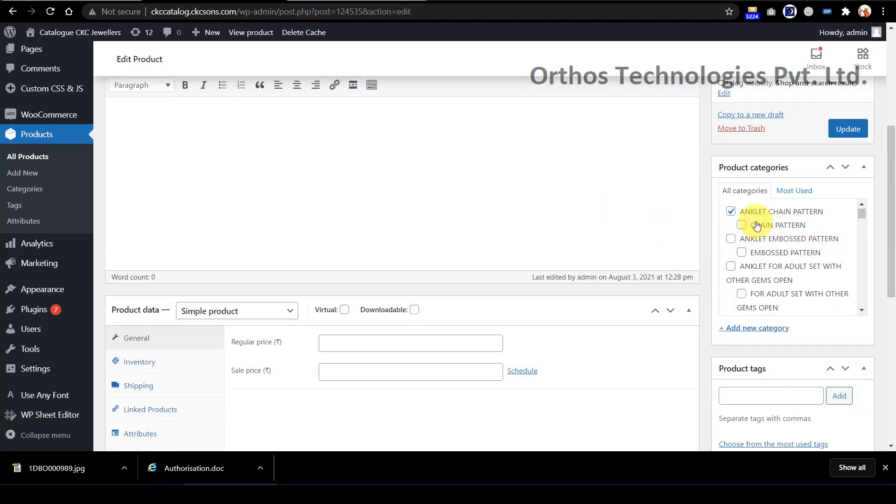
pyautogui.click(731, 214)
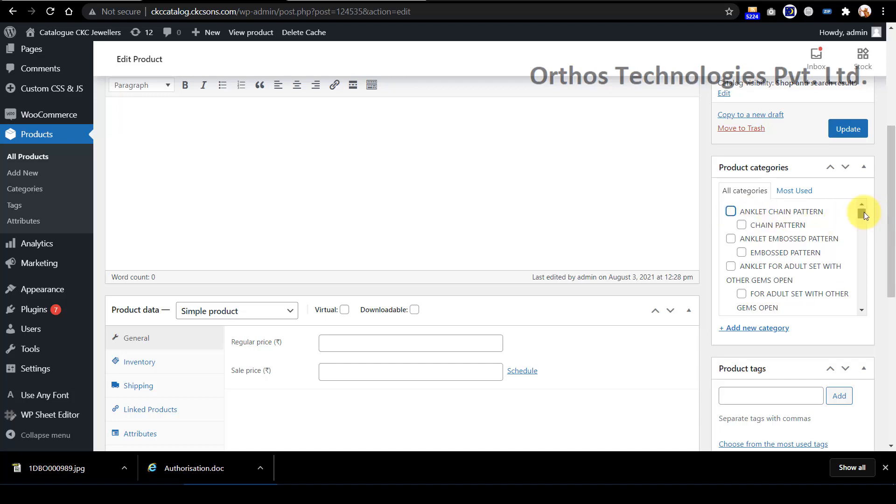
pyautogui.moveTo(864, 211); pyautogui.dragTo(861, 357)
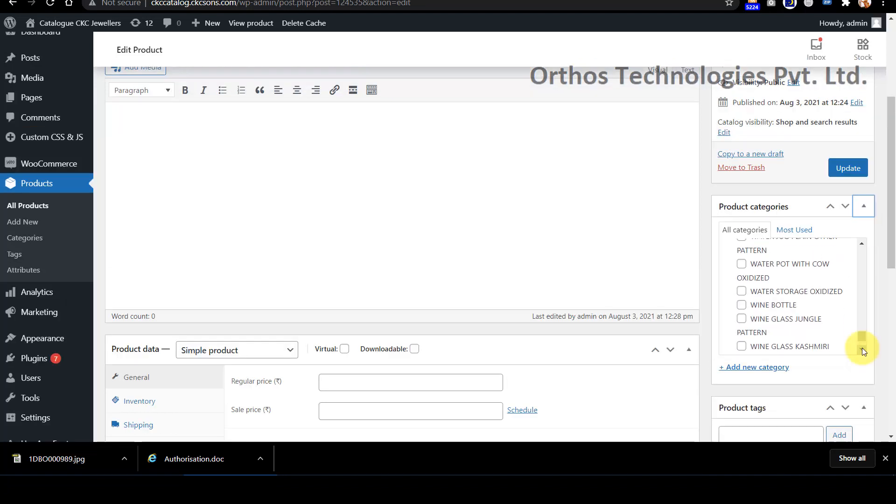
pyautogui.click(861, 350)
pyautogui.click(862, 350)
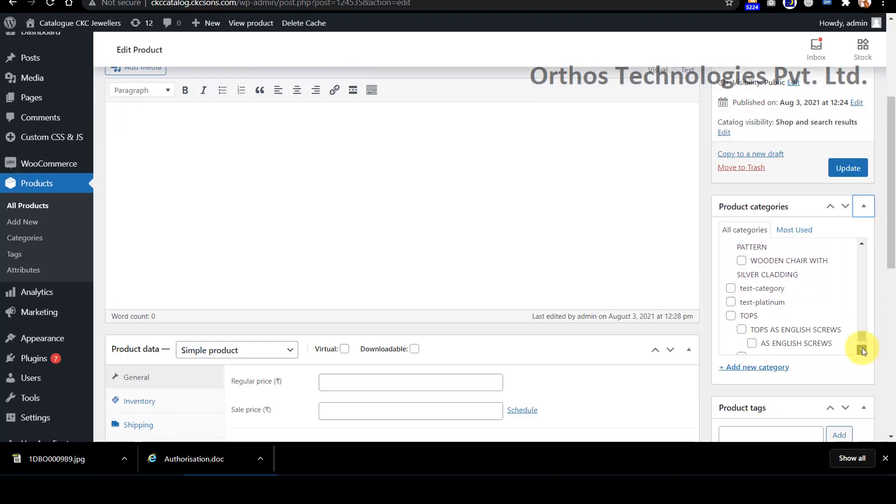
pyautogui.click(862, 350)
pyautogui.click(731, 265)
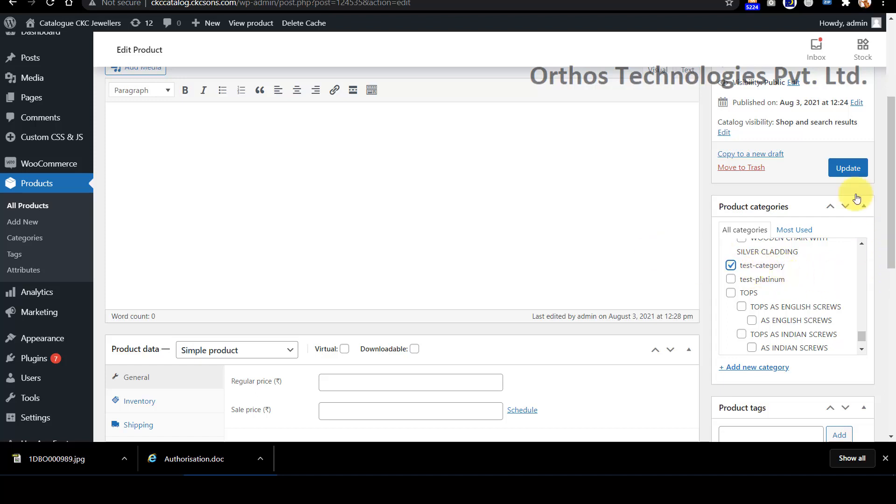
pyautogui.click(856, 169)
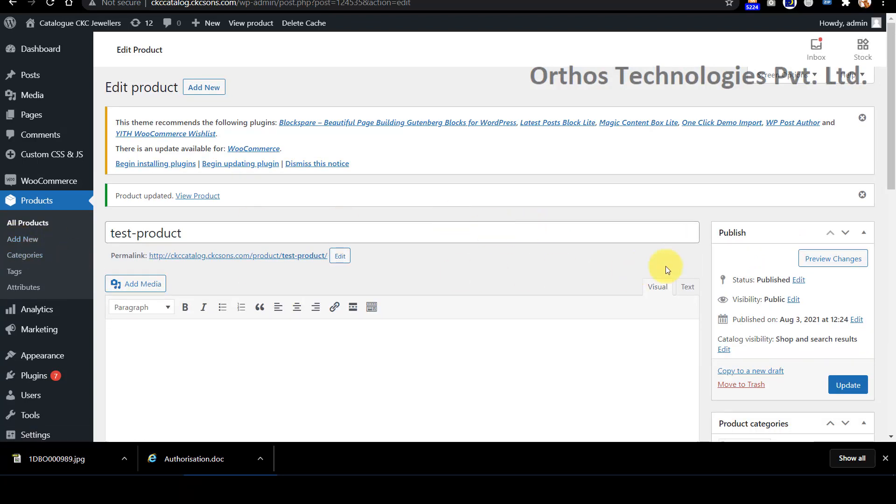
# - Review the updated product's assigned category, its SKU in the inventory data, and its product image
pyautogui.scroll(-4, 704, 264)
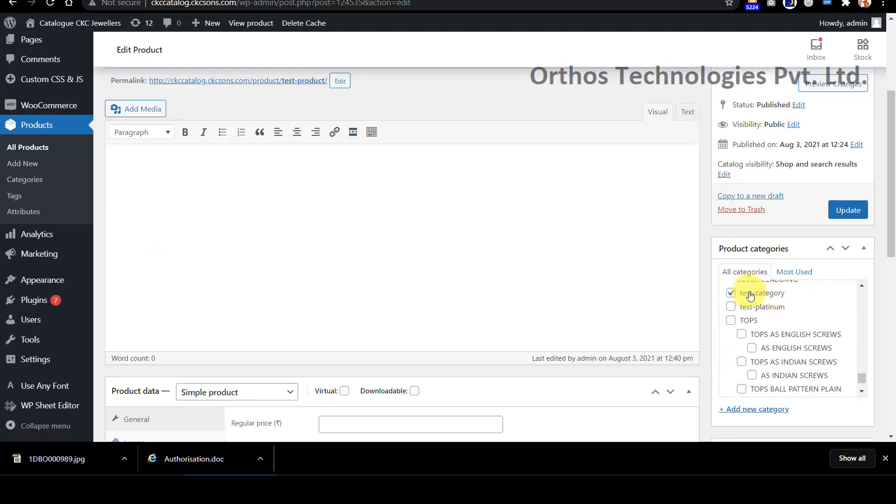
pyautogui.scroll(4, 577, 252)
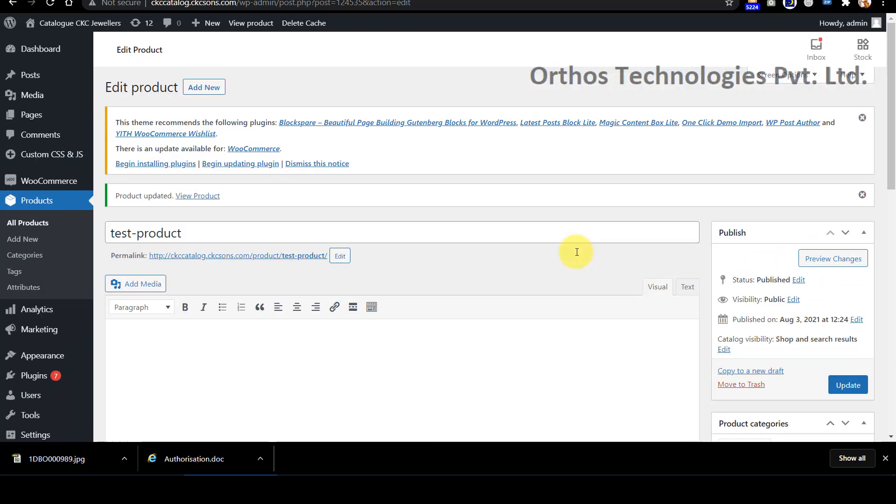
pyautogui.scroll(-10, 577, 252)
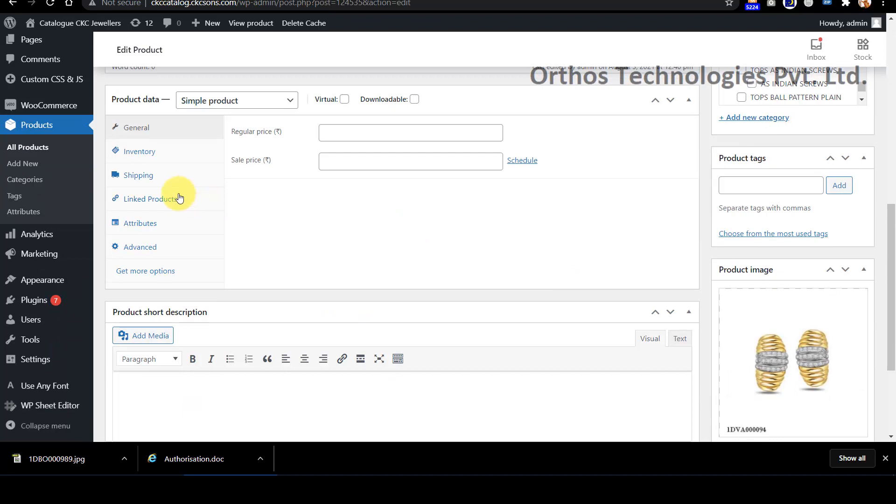
pyautogui.click(145, 151)
pyautogui.moveTo(426, 133); pyautogui.dragTo(267, 139)
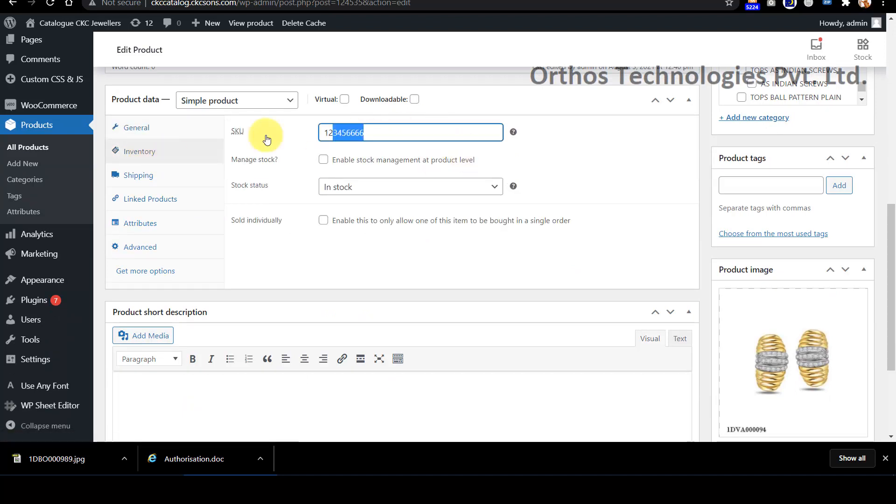
pyautogui.scroll(-3, 797, 334)
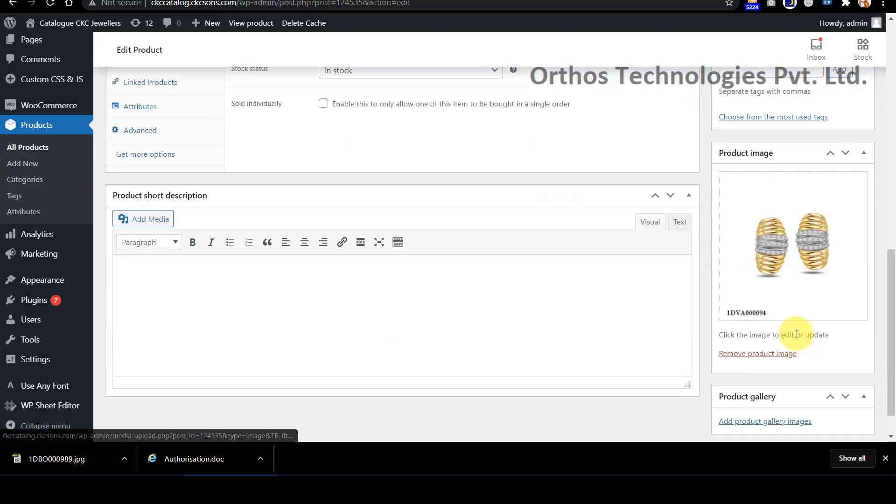
pyautogui.scroll(15, 645, 276)
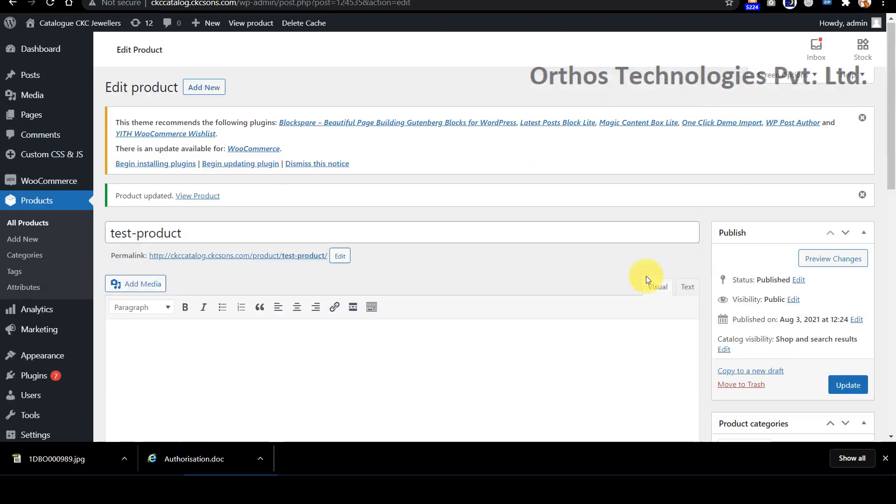
# - Go back to the full product list and check the category shown for "test-product"
pyautogui.click(45, 229)
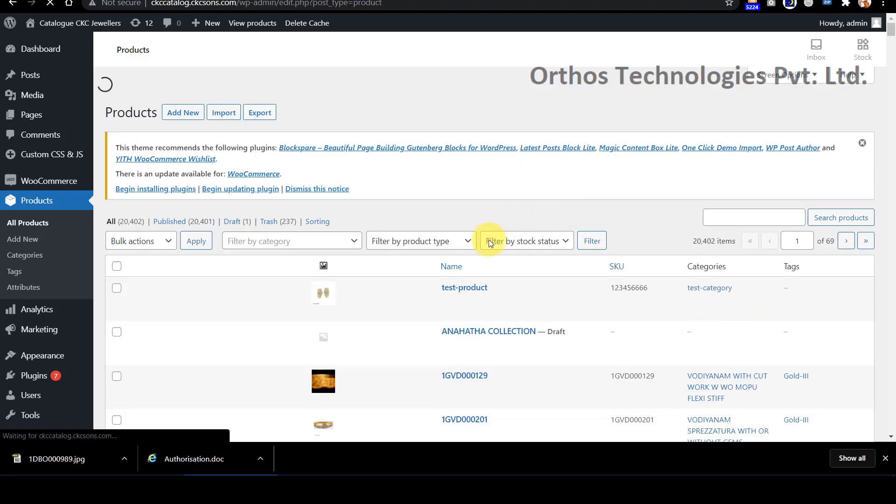
pyautogui.scroll(-1, 545, 295)
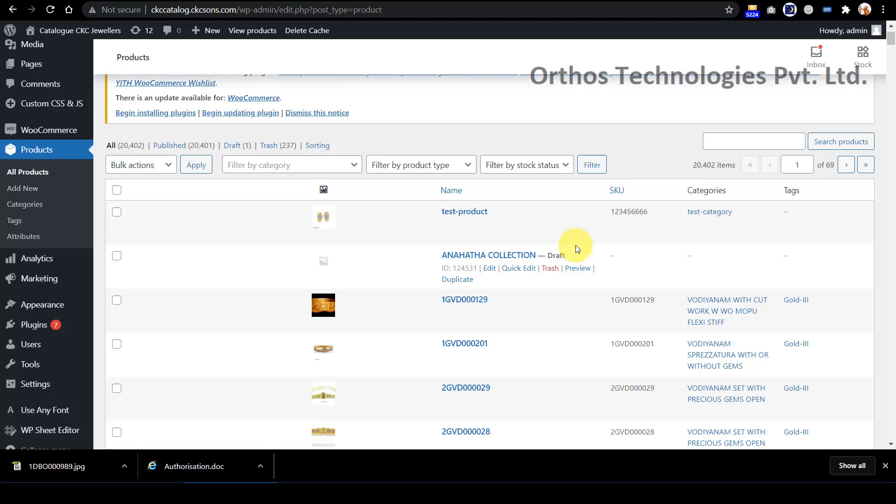
pyautogui.scroll(-1, 577, 249)
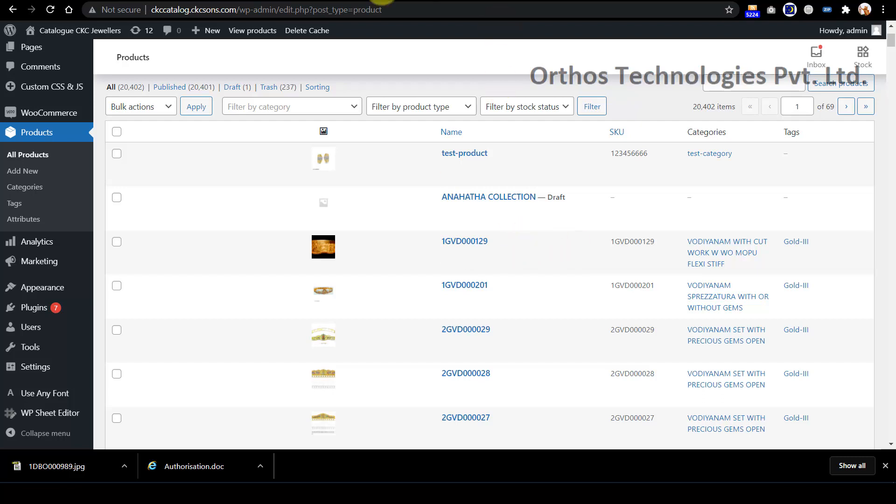
# - Switch to the storefront home page, find test-category among the category tiles, and view the product inside it
pyautogui.click(359, 4)
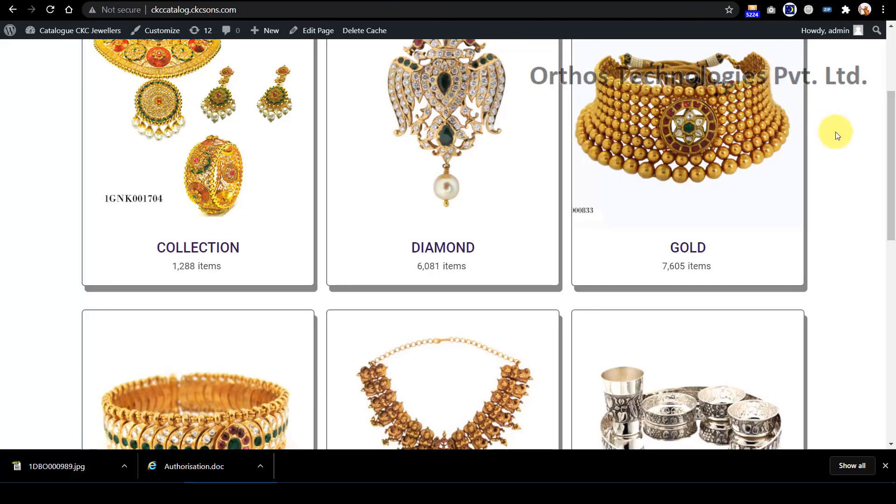
pyautogui.scroll(3, 836, 132)
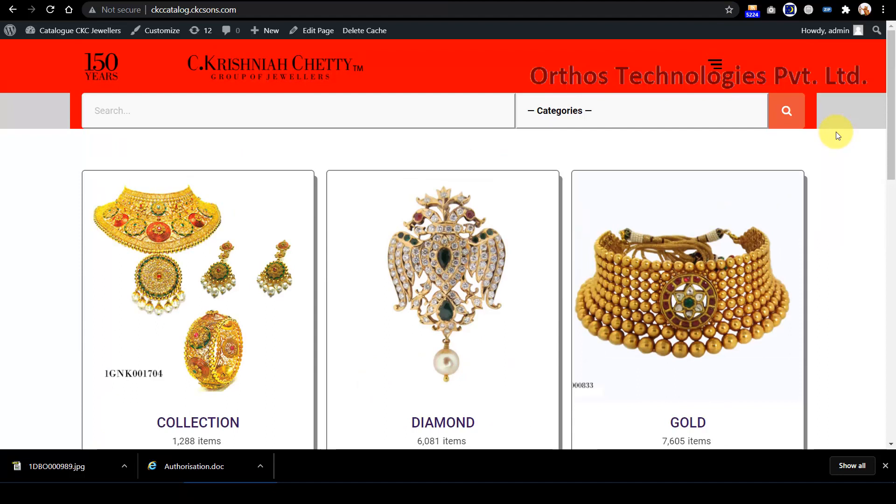
pyautogui.scroll(-7, 836, 137)
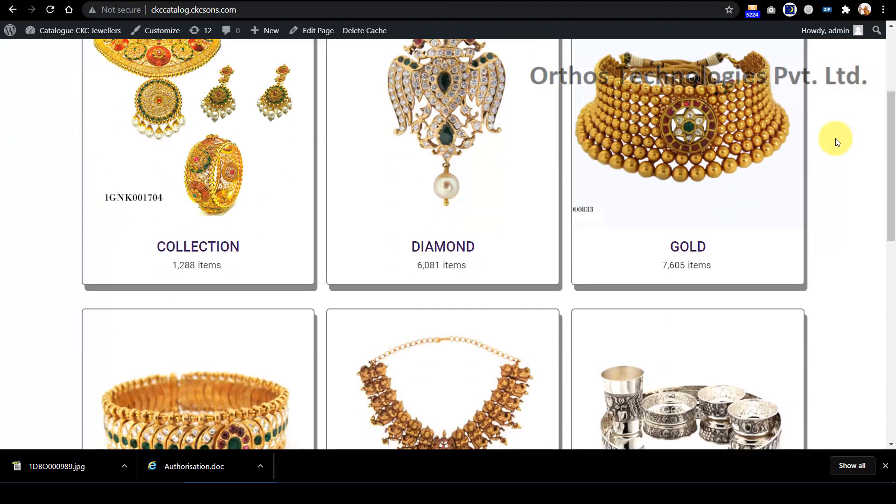
pyautogui.scroll(-7, 836, 138)
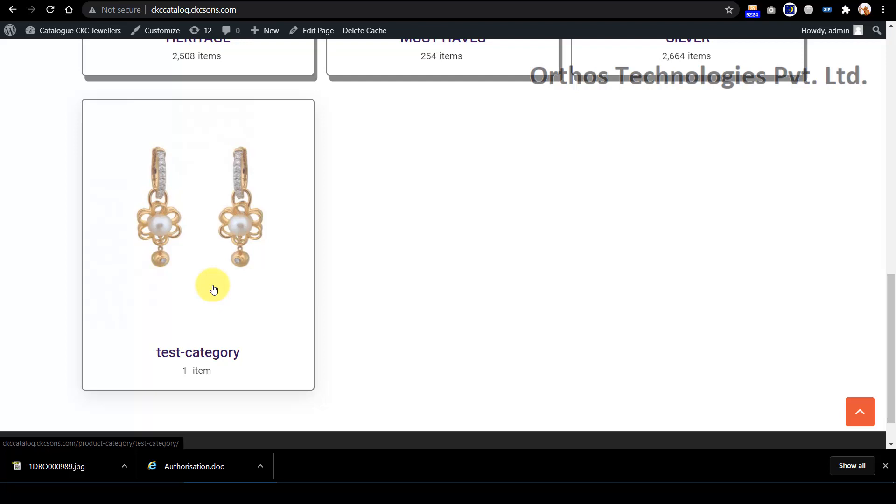
pyautogui.click(213, 289)
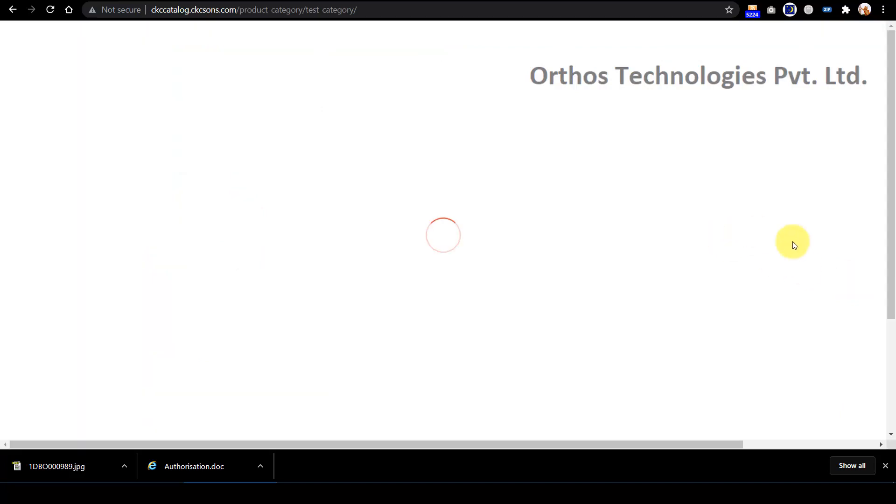
pyautogui.scroll(-1, 792, 243)
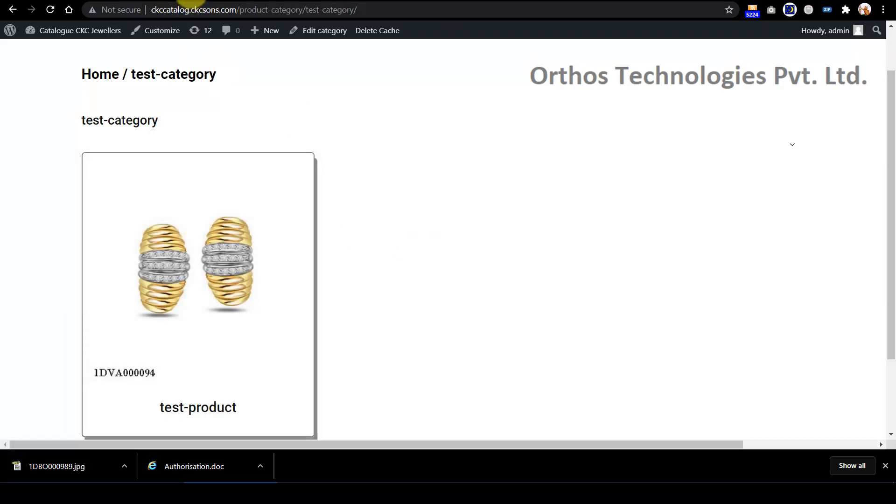
# - Return to the admin product list, select "test-product", and set the bulk action to Move to Trash
pyautogui.hotkey('alt', 'Left')
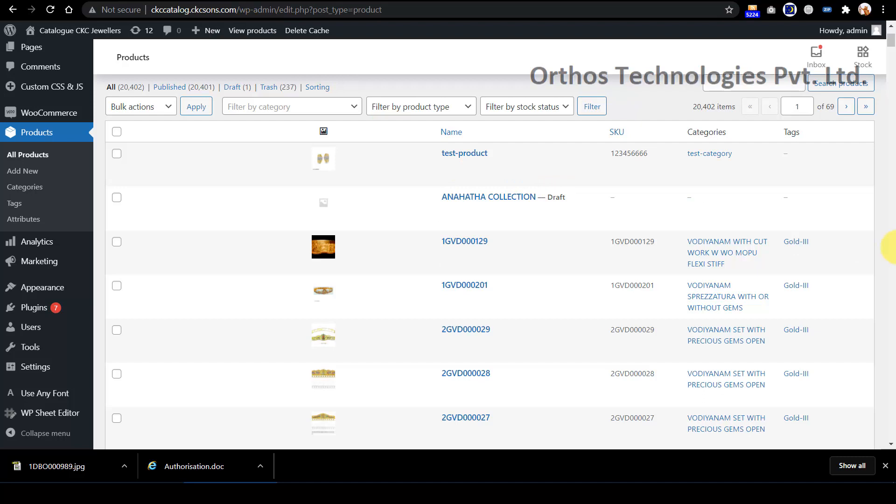
pyautogui.click(116, 156)
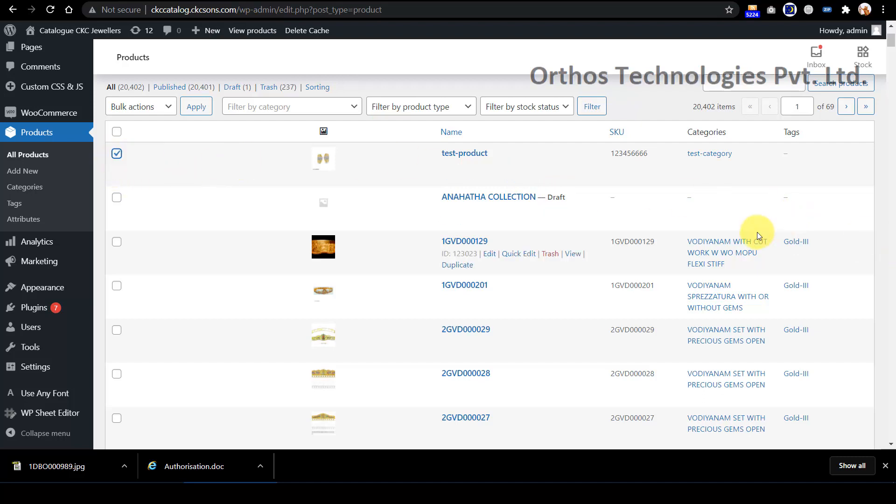
pyautogui.scroll(1, 745, 186)
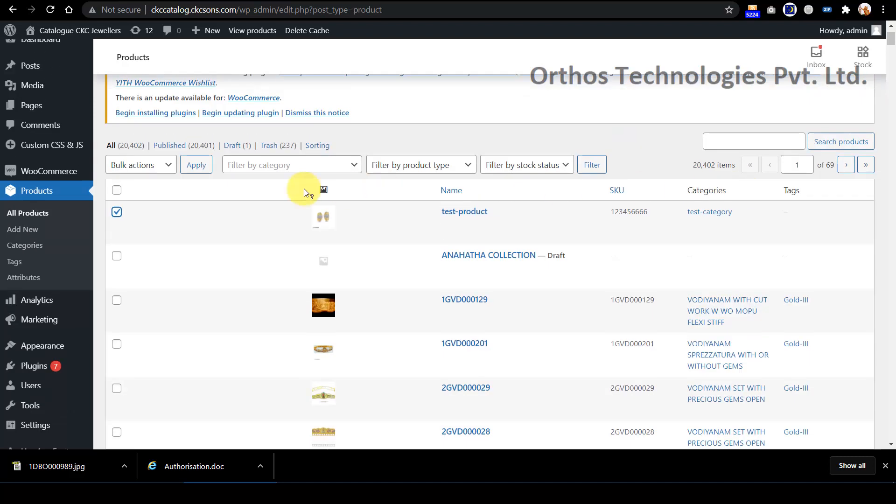
pyautogui.click(169, 164)
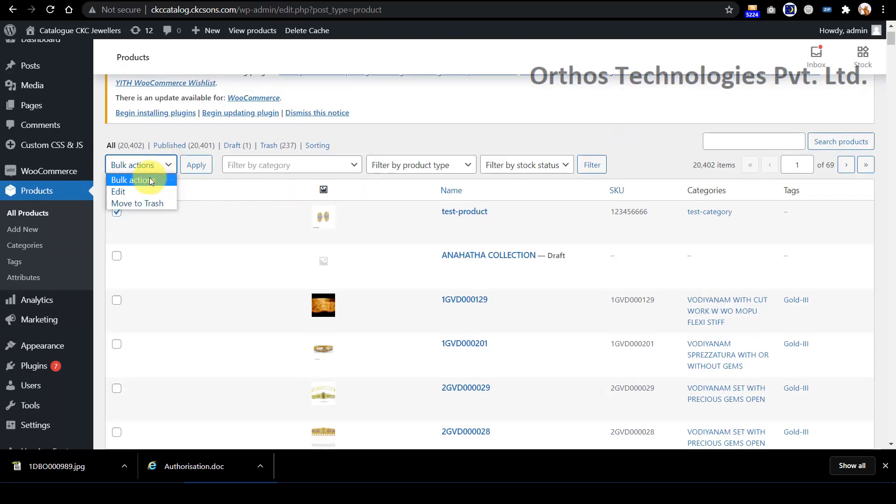
pyautogui.click(142, 203)
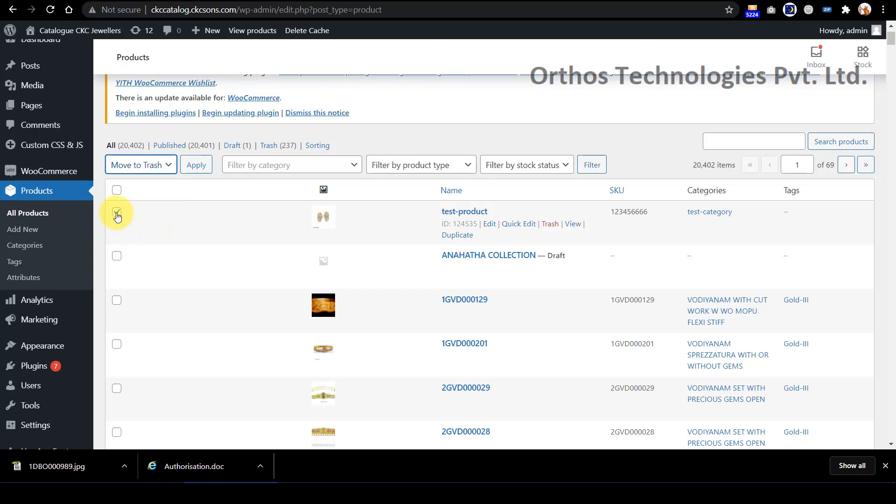
# - Select all products on the page at once and clear the whole selection again
pyautogui.click(116, 190)
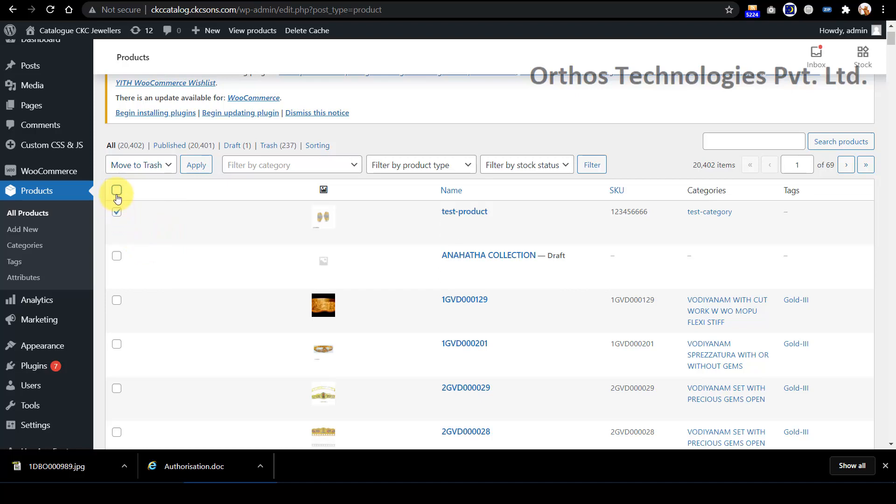
pyautogui.press('space')
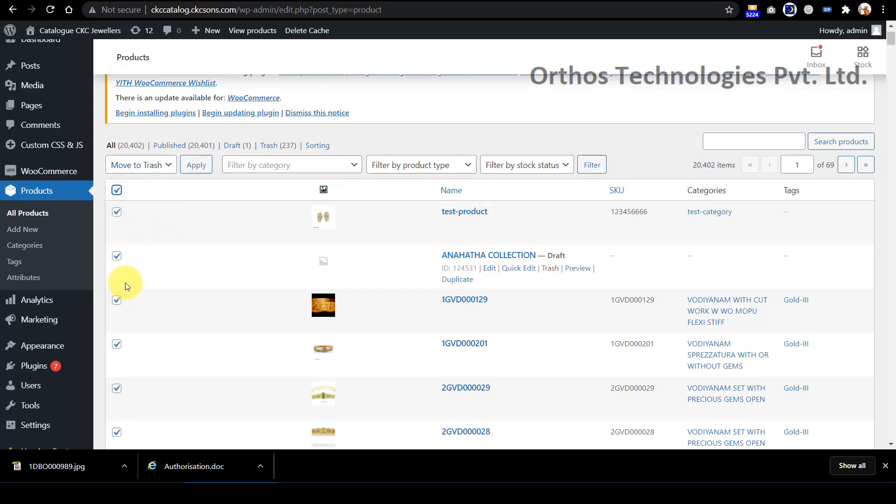
pyautogui.click(117, 191)
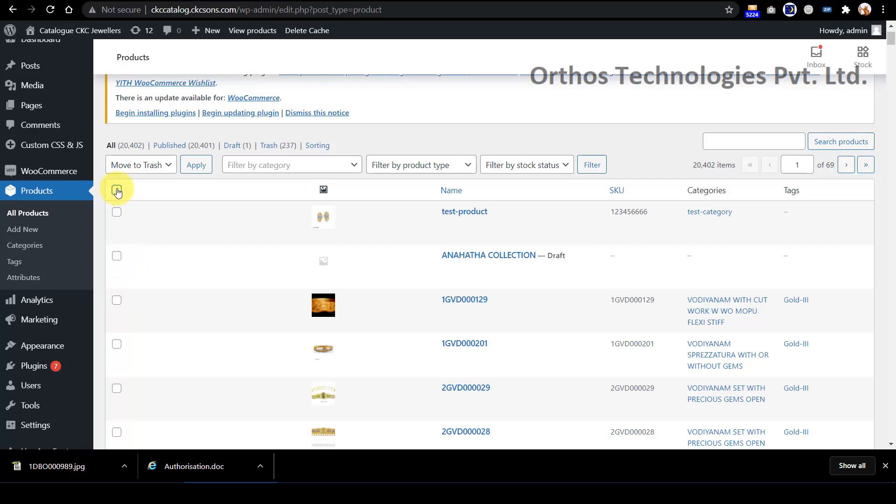
# - Select only "test-product" and apply the chosen bulk action to move it to the Trash
pyautogui.click(116, 213)
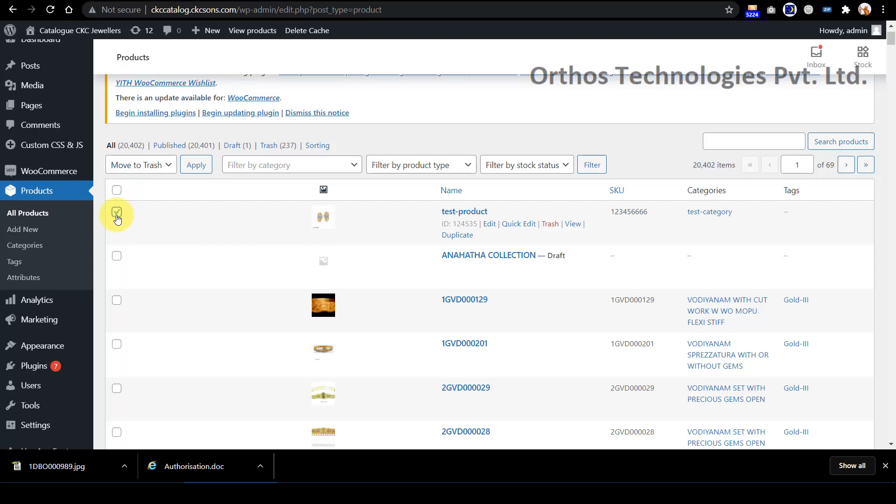
pyautogui.click(197, 166)
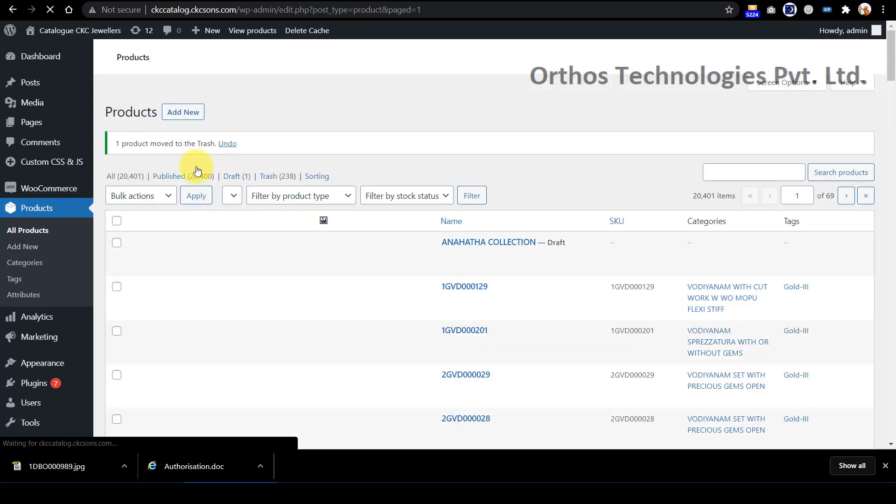
# - Open the product categories and search them for "test"
pyautogui.scroll(-1, 137, 206)
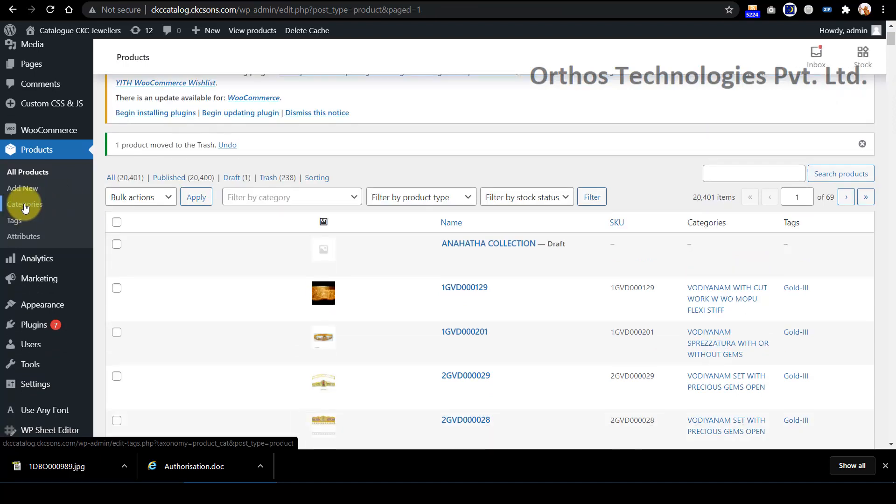
pyautogui.click(25, 207)
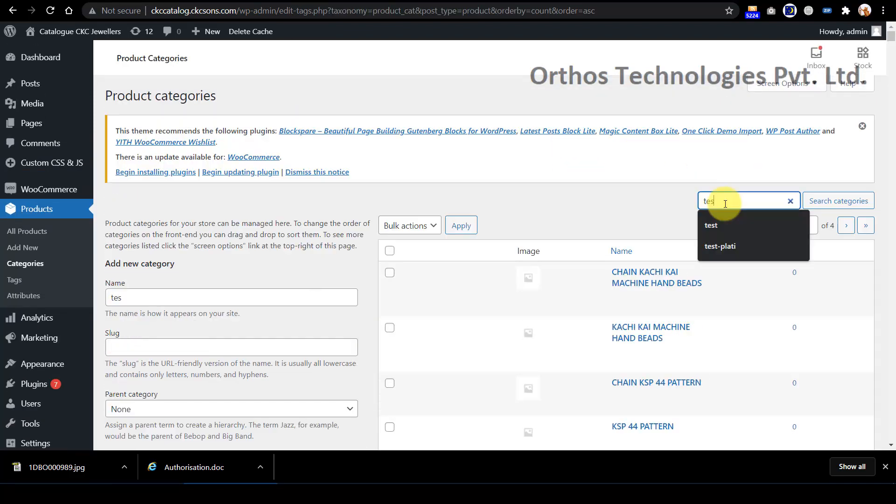
pyautogui.write('test')
pyautogui.click(849, 204)
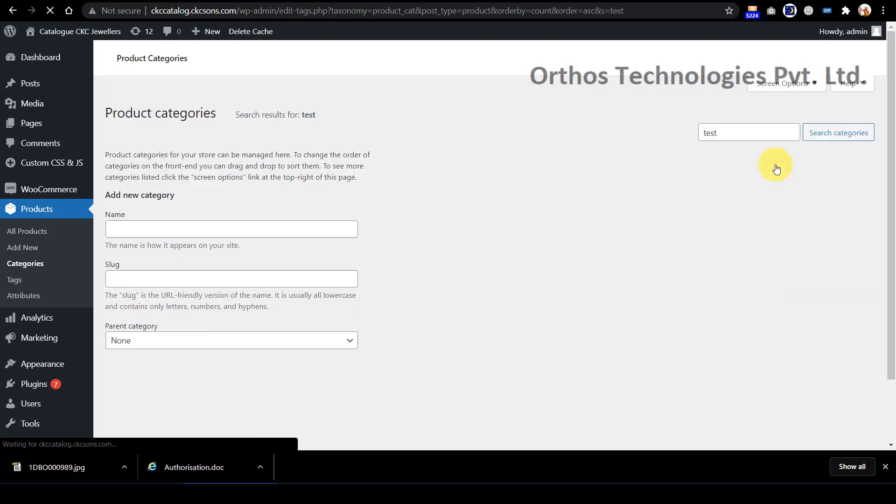
pyautogui.scroll(-1, 717, 181)
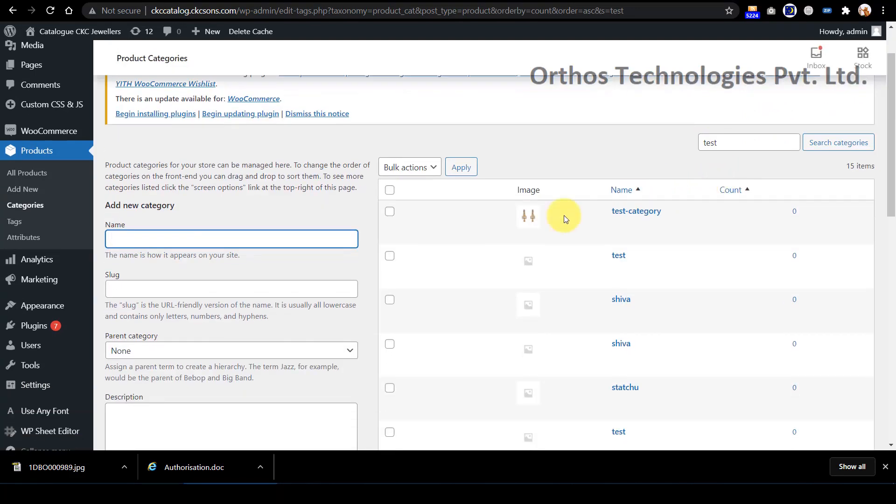
# - Select test-category, try selecting all the listed categories together, and clear the whole selection
pyautogui.click(390, 212)
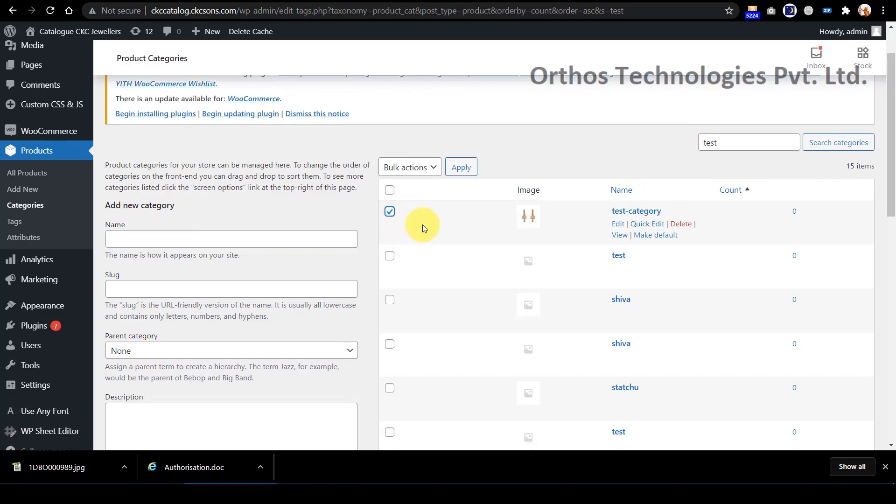
pyautogui.click(389, 193)
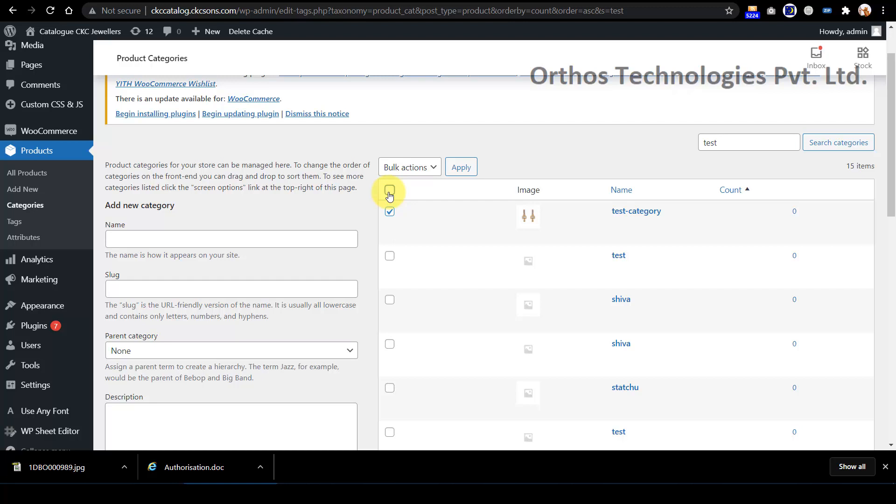
pyautogui.click(390, 192)
pyautogui.click(390, 192)
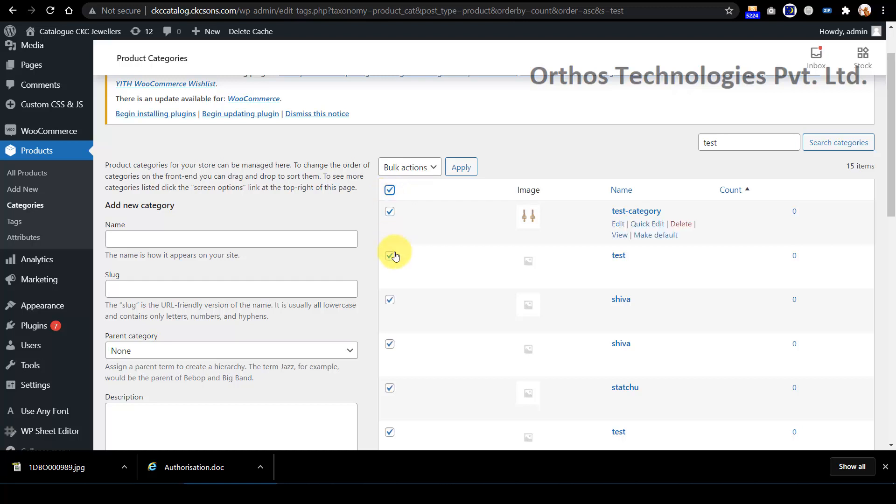
pyautogui.click(389, 213)
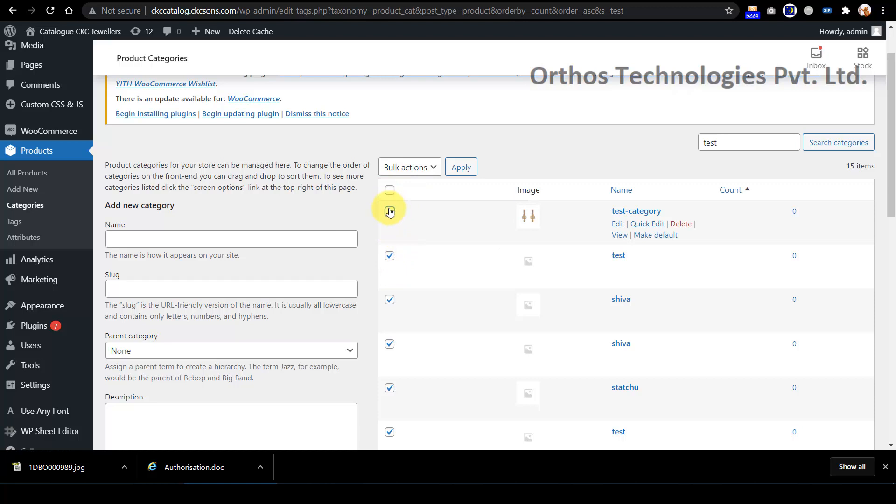
pyautogui.click(391, 191)
pyautogui.click(391, 192)
# - Select only test-category, delete it with the bulk action, and go back to the products
pyautogui.click(390, 216)
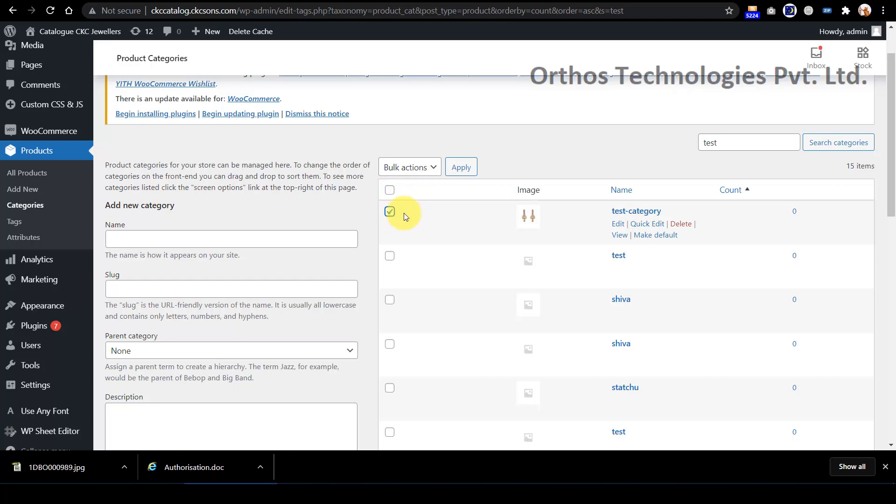
pyautogui.click(427, 169)
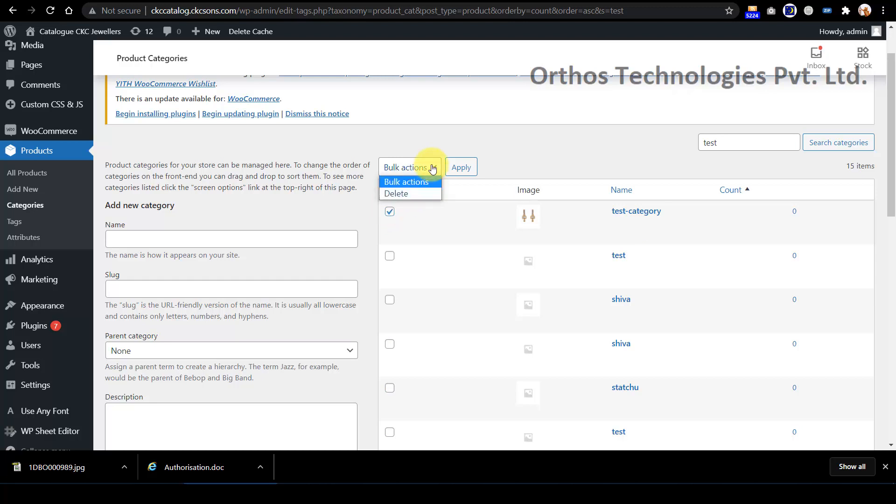
pyautogui.click(405, 194)
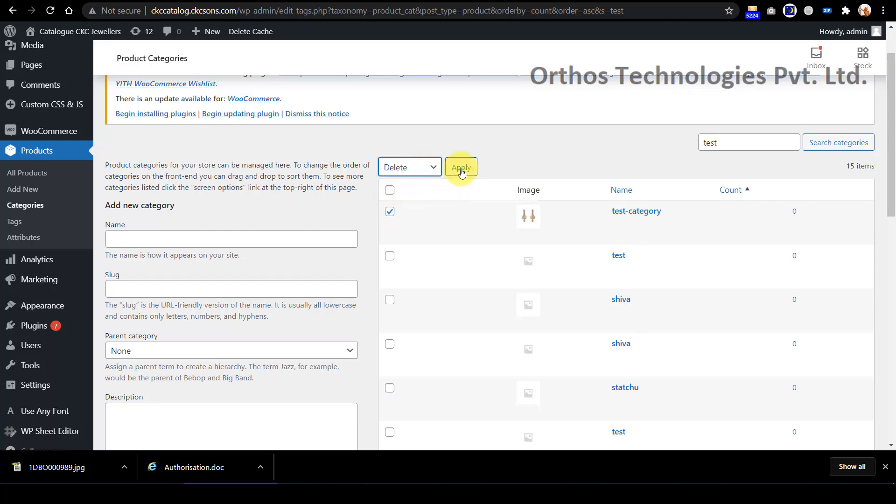
pyautogui.click(461, 169)
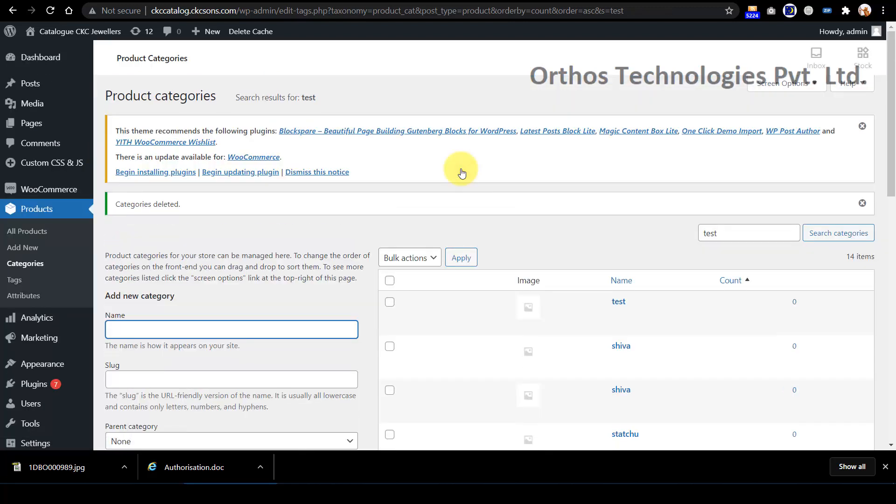
pyautogui.scroll(-2, 593, 197)
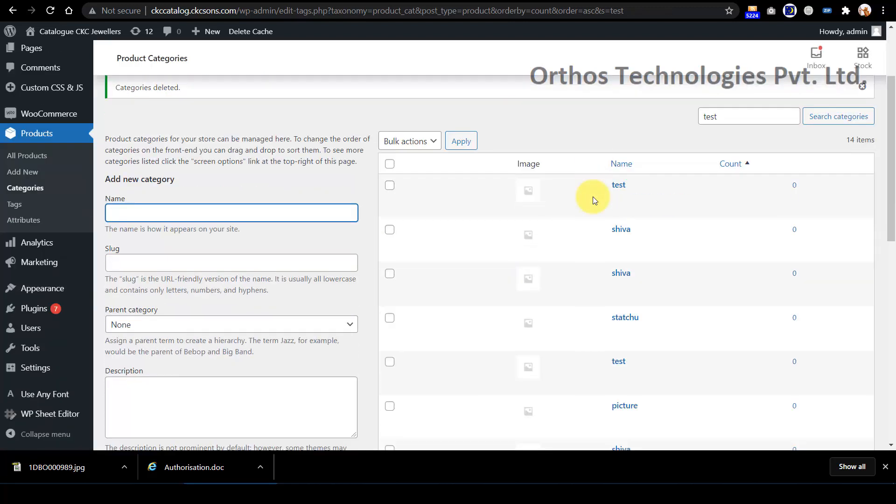
pyautogui.scroll(2, 577, 135)
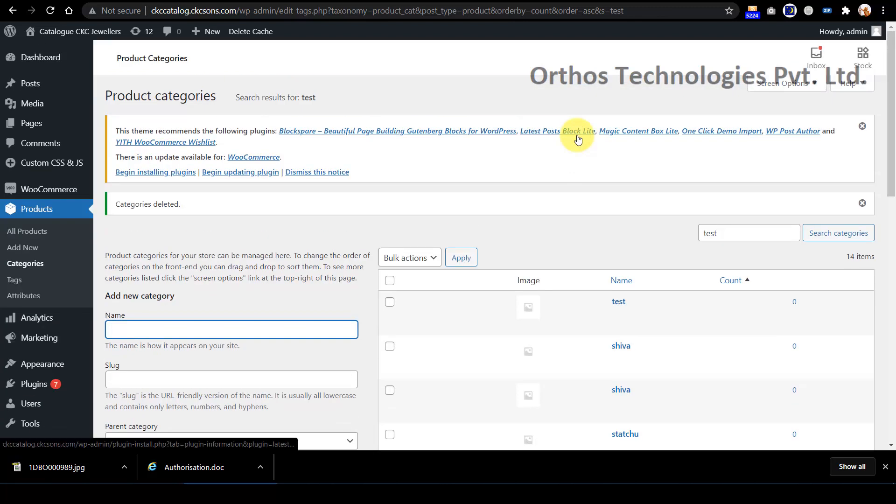
pyautogui.click(18, 209)
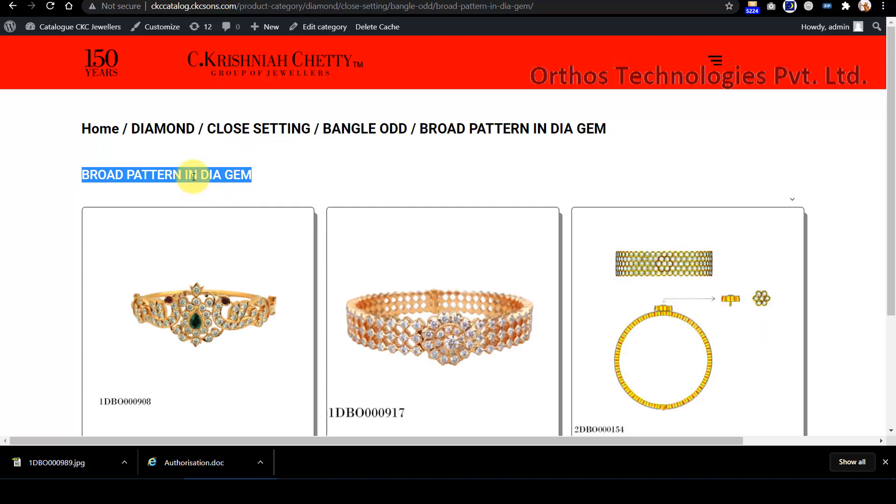
# - Copy the category title "BROAD PATTERN IN DIA GEM" from its storefront page and look over the products below it
pyautogui.rightClick(194, 176)
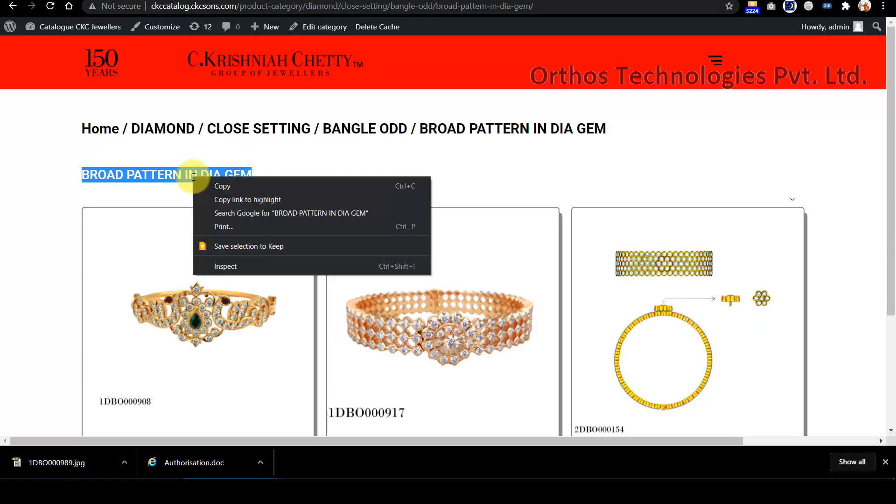
pyautogui.click(237, 185)
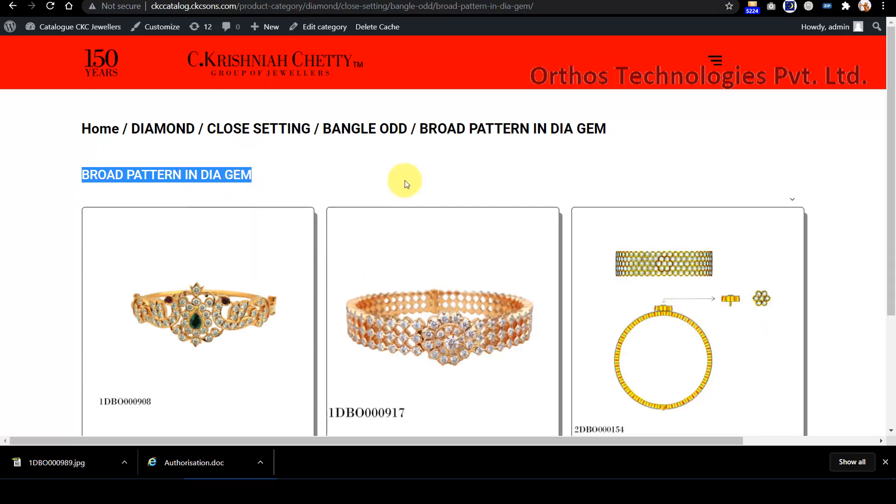
pyautogui.scroll(-1, 720, 186)
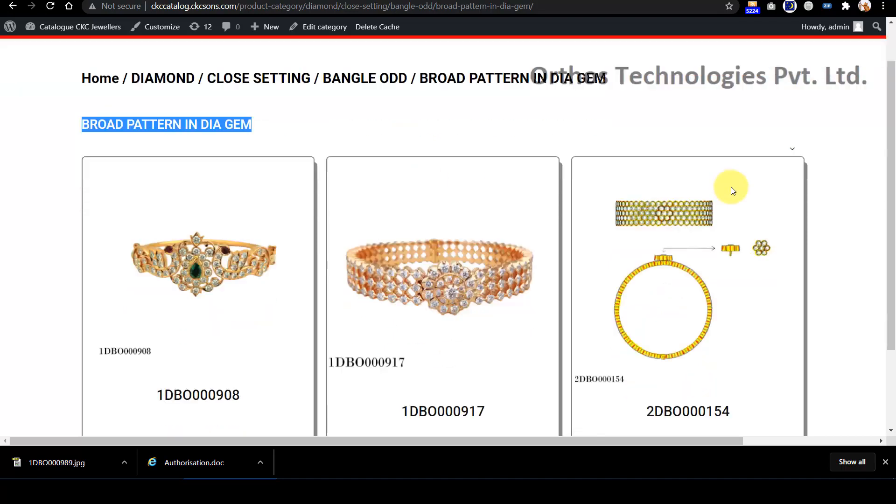
pyautogui.scroll(-1, 731, 190)
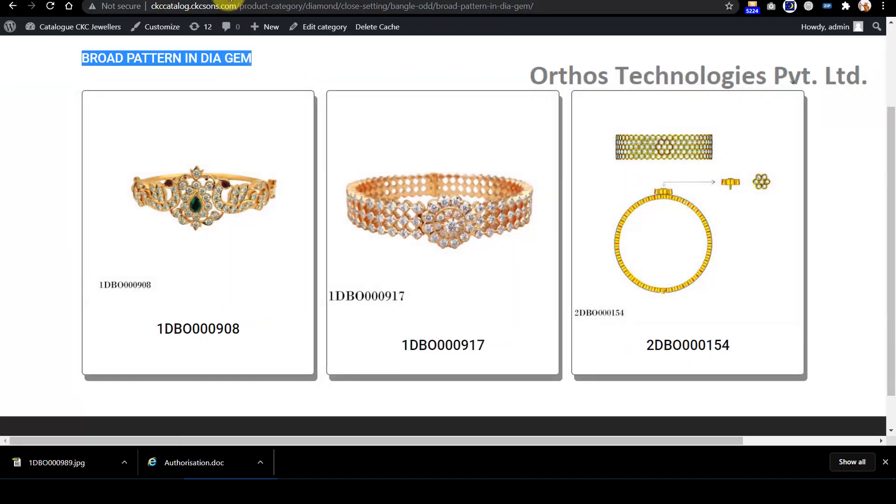
# - Open the product export and generate a CSV limited to the BROAD PATTERN IN DIA GEM category
pyautogui.click(227, 0)
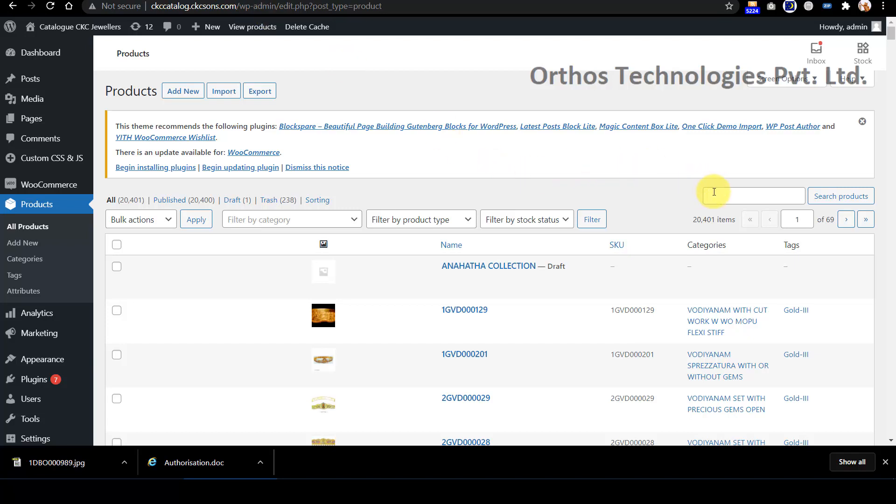
pyautogui.click(269, 93)
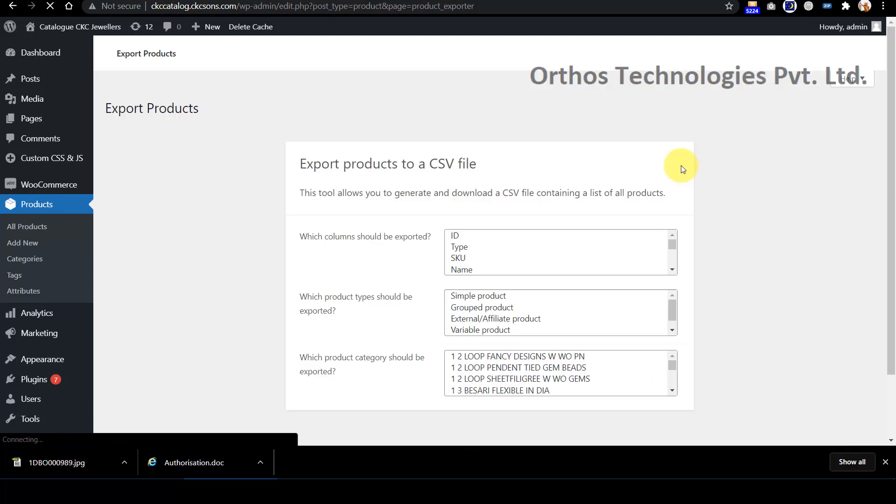
pyautogui.scroll(-3, 681, 165)
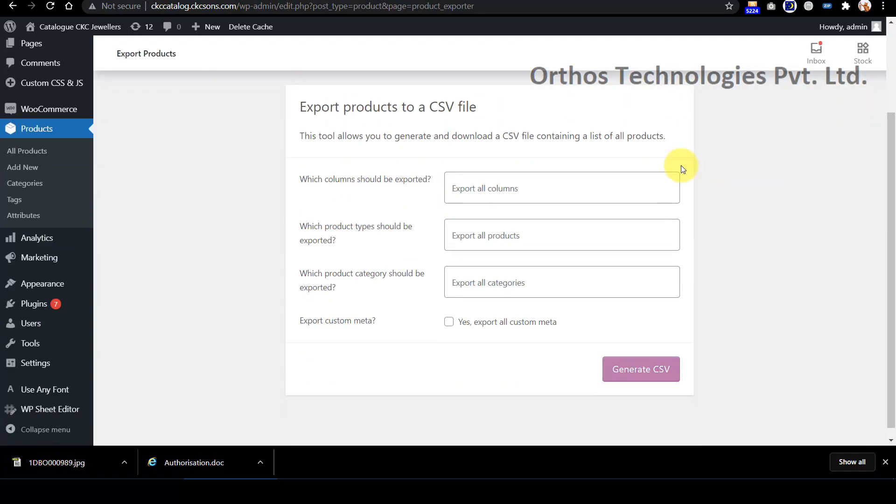
pyautogui.click(502, 282)
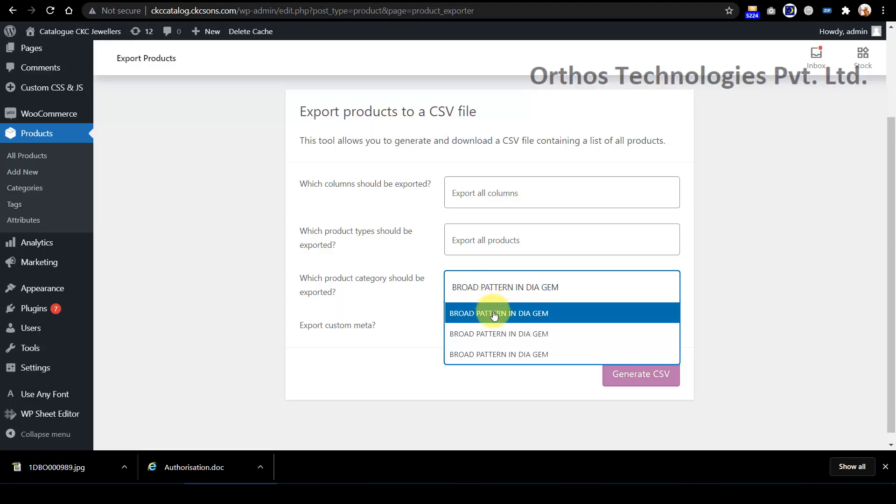
pyautogui.click(494, 313)
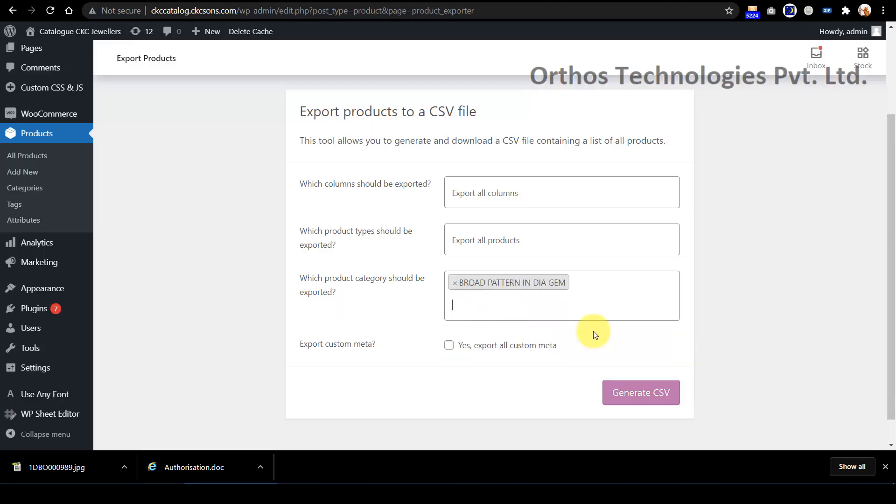
pyautogui.click(630, 394)
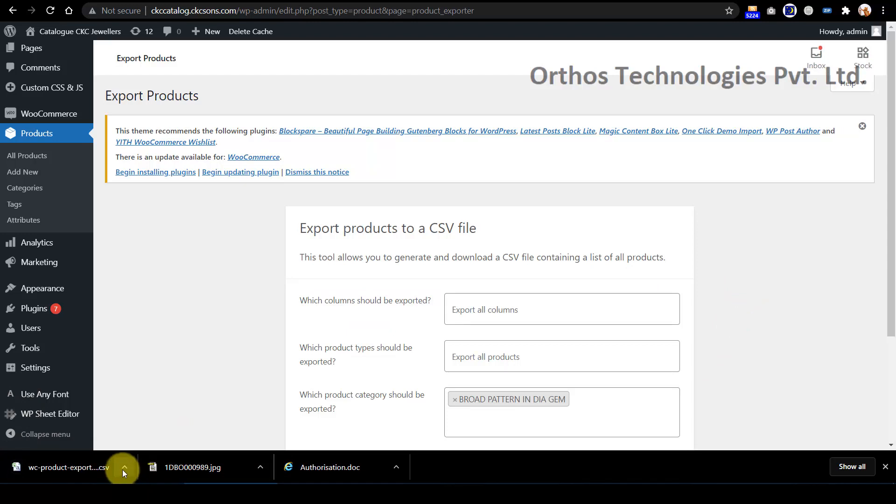
# - Open the exported CSV from its download folder, select product rows 2 to 4, and widen the SKU column to fit
pyautogui.click(123, 468)
pyautogui.click(141, 432)
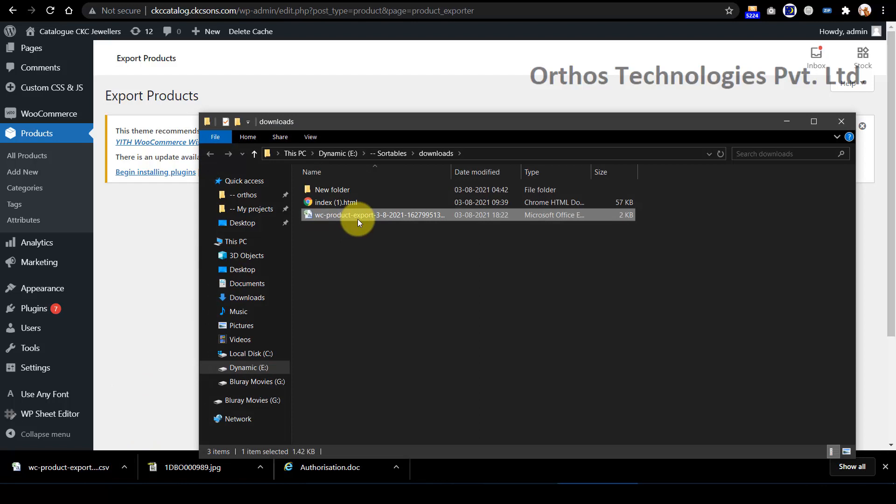
pyautogui.doubleClick(358, 219)
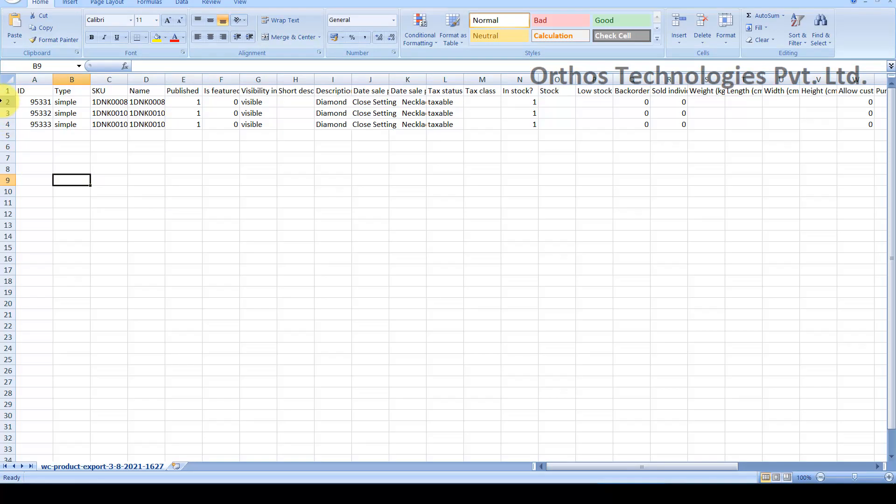
pyautogui.moveTo(6, 102); pyautogui.dragTo(4, 119)
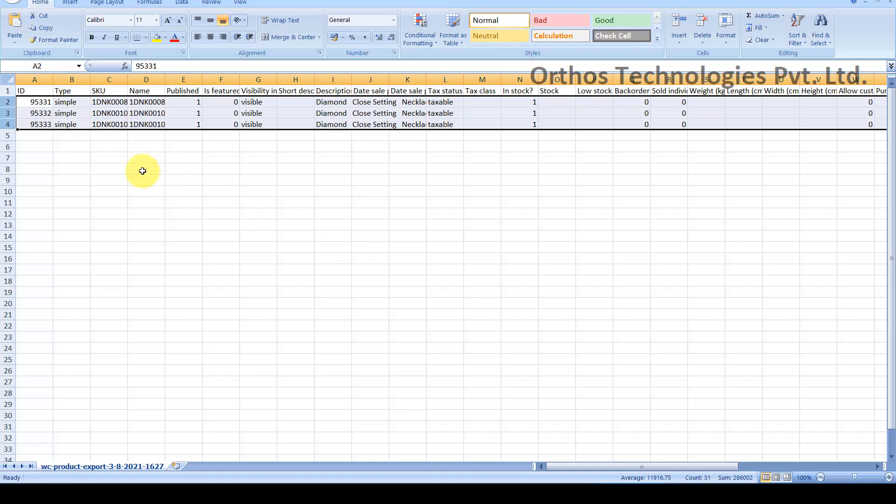
pyautogui.doubleClick(128, 80)
# - Check the BROAD PATTERN IN DIA GEM storefront page, and return to the exported spreadsheet without reloading the file
pyautogui.hotkey('alt', 'Tab')
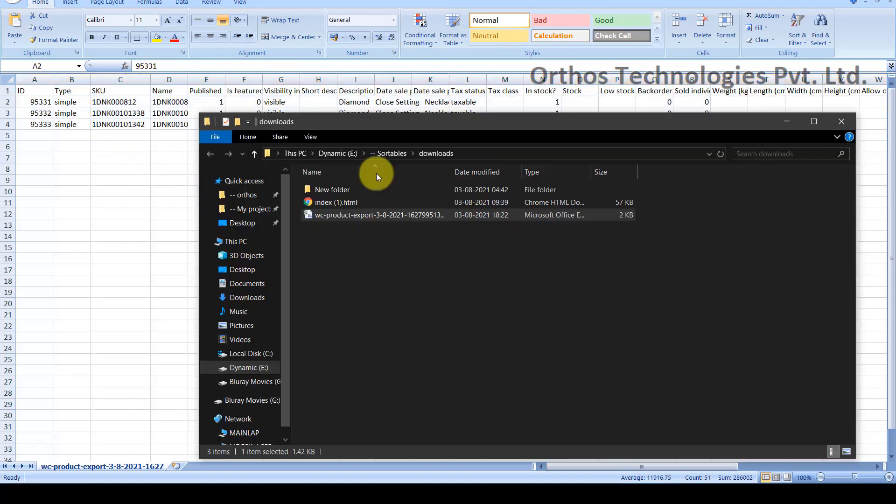
pyautogui.hotkey('alt', 'Tab')
pyautogui.hotkey('alt', 'Tab')
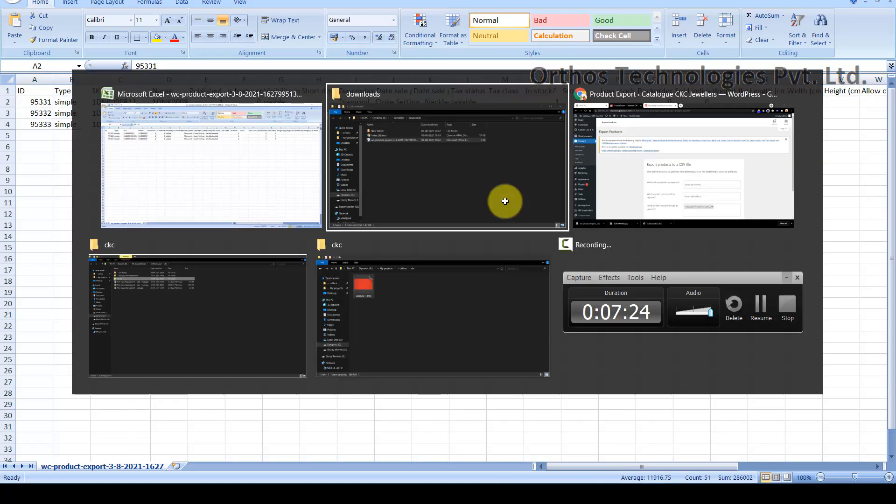
pyautogui.hotkey('alt', 'Tab')
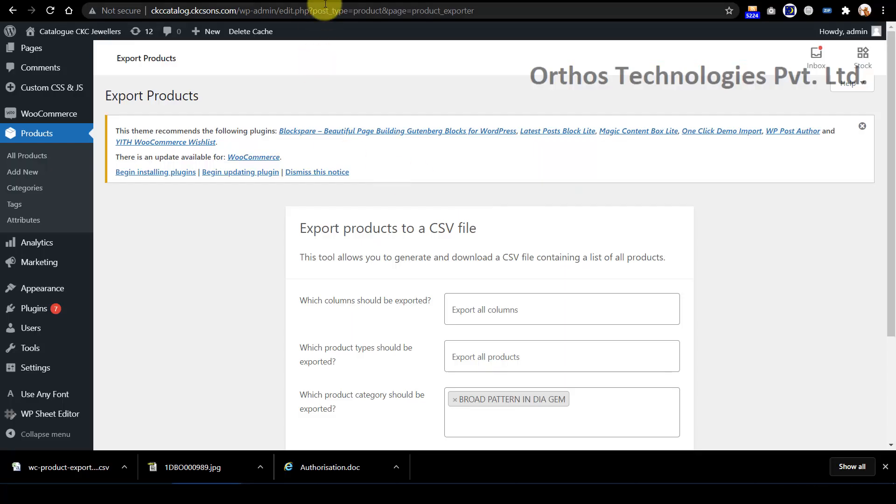
pyautogui.hotkey('ctrl', 'Tab')
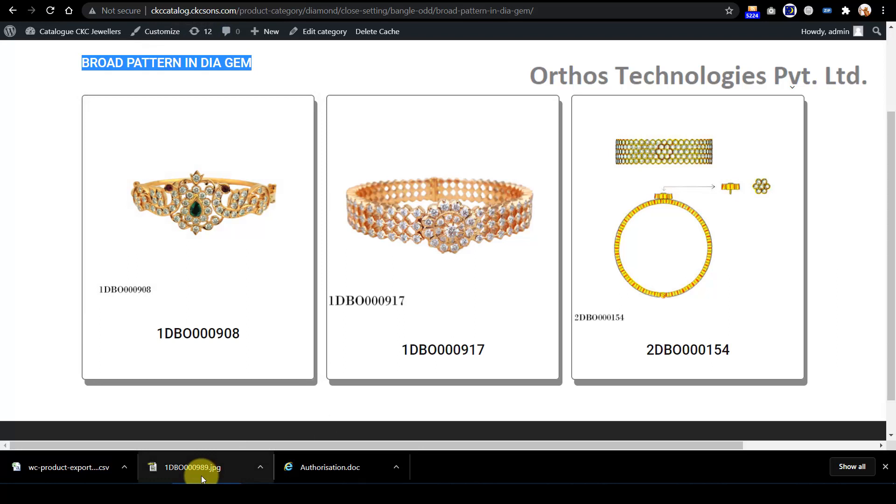
pyautogui.click(79, 471)
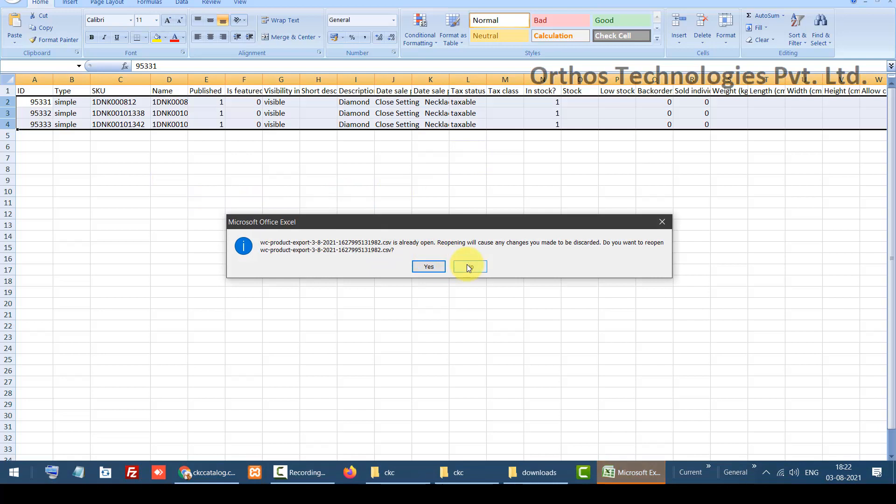
pyautogui.click(467, 264)
pyautogui.click(316, 234)
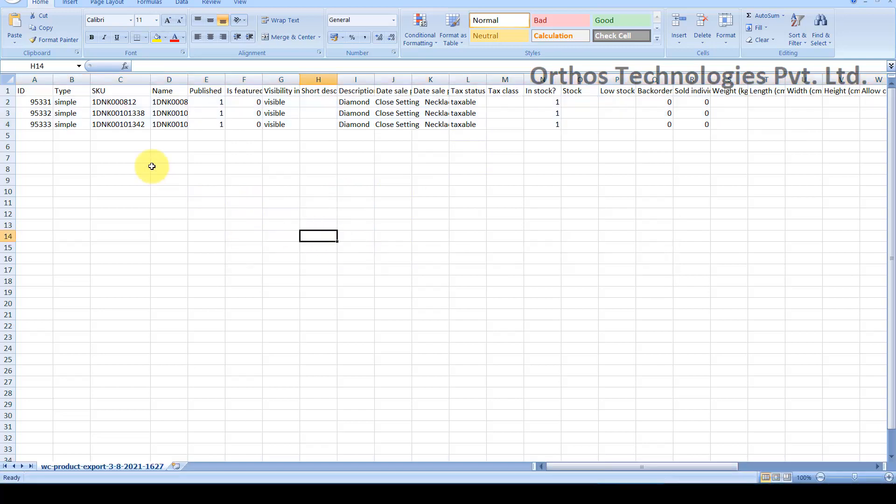
# - Select the first product's row in the spreadsheet and examine its data across to the Categories, Tags and Images columns
pyautogui.click(83, 103)
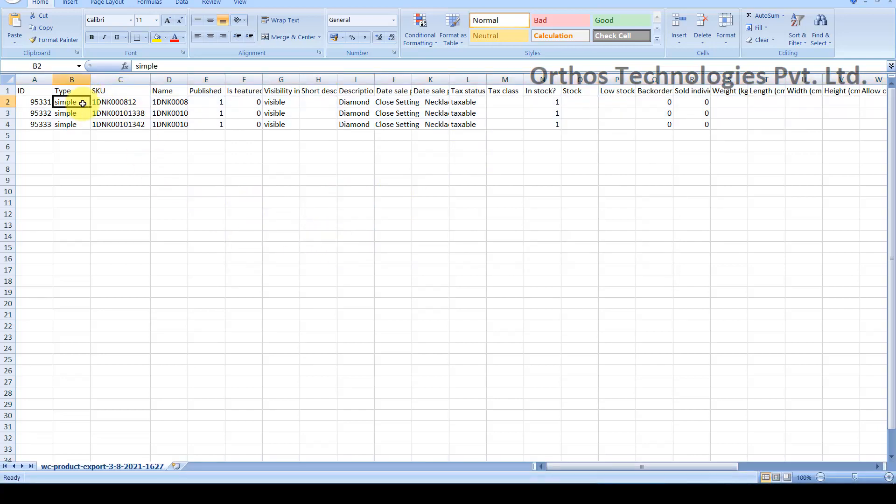
pyautogui.click(8, 101)
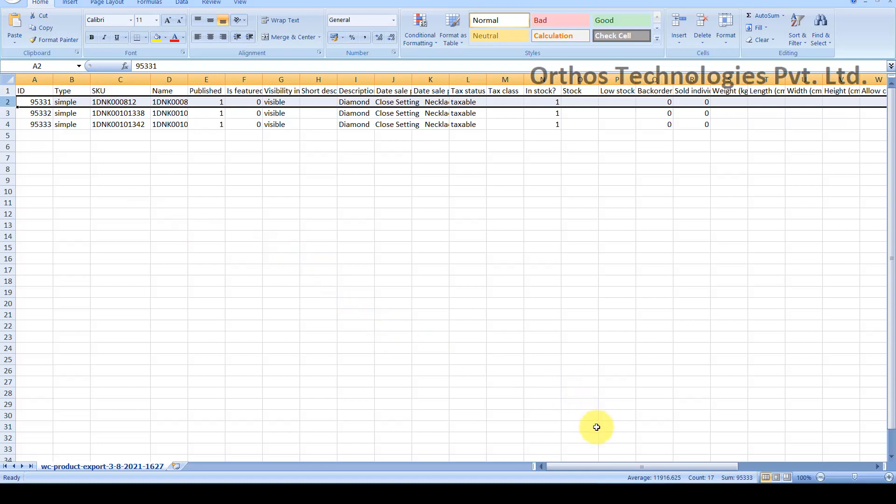
pyautogui.moveTo(595, 463); pyautogui.dragTo(662, 462)
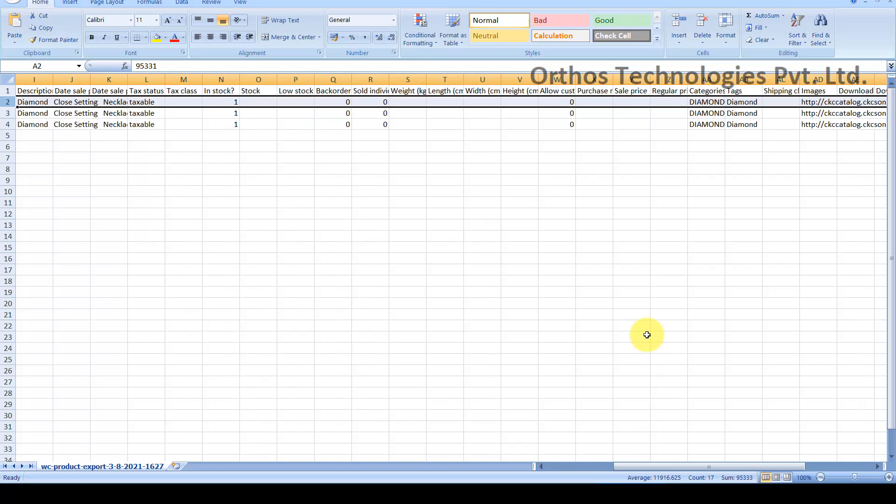
pyautogui.click(639, 479)
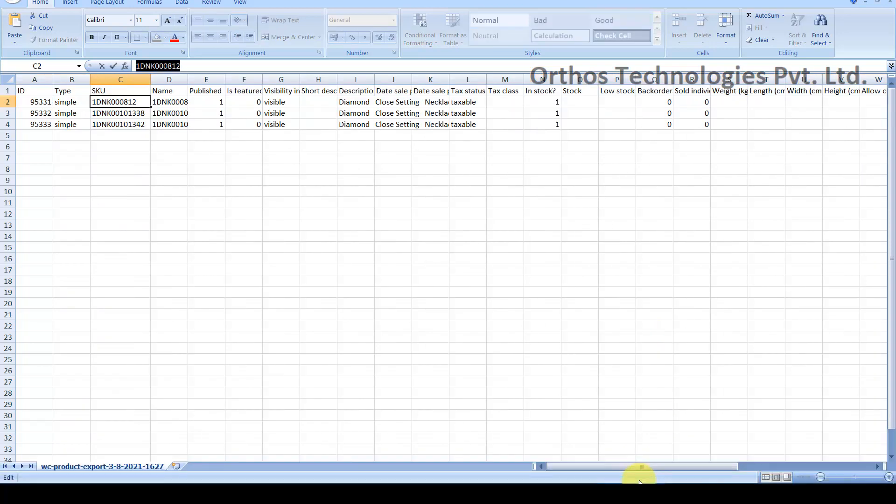
# - Select the SKU text 1DNK000812 in cell C2 and switch to that product's storefront page in the browser
pyautogui.press('Escape')
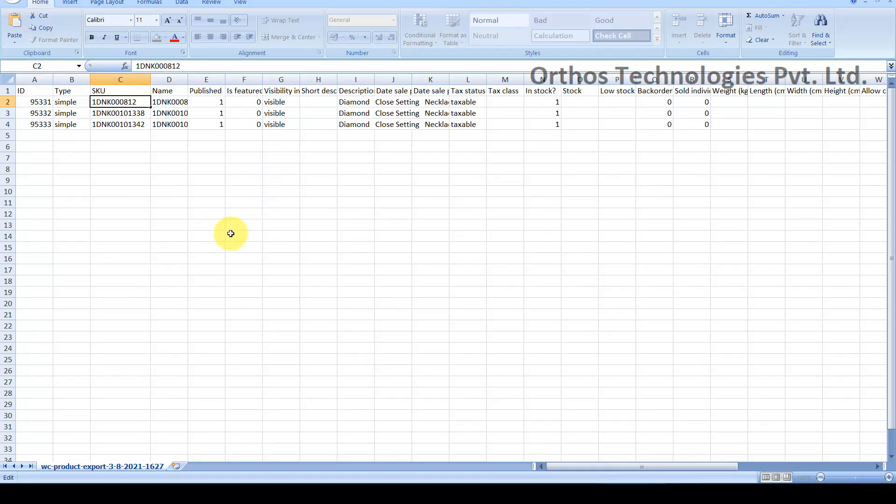
pyautogui.click(230, 234)
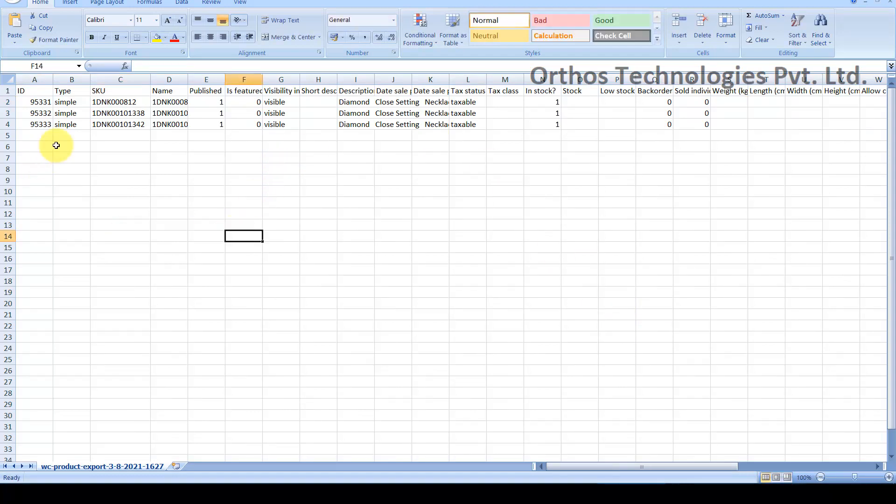
pyautogui.click(104, 104)
pyautogui.moveTo(181, 65); pyautogui.dragTo(120, 66)
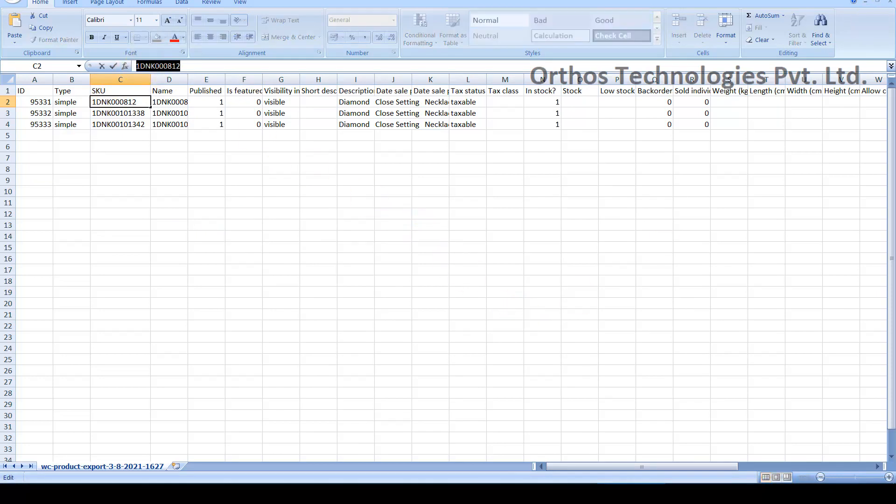
pyautogui.hotkey('alt', 'Tab')
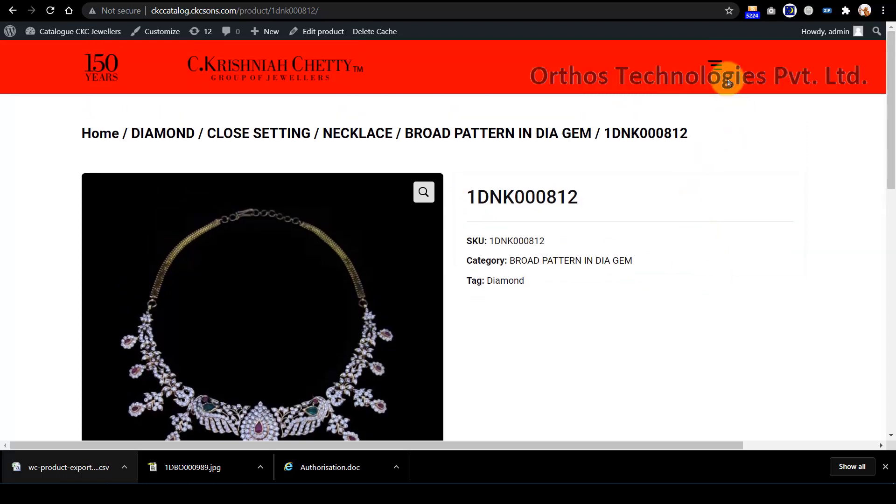
# - Show and close the storefront's categories and search sidebar, and highlight the product title 1DNK000812
pyautogui.click(716, 67)
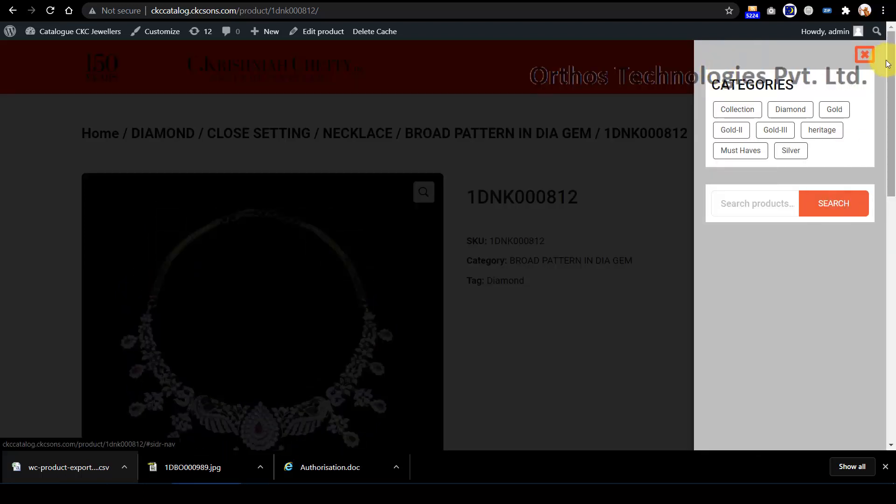
pyautogui.click(864, 54)
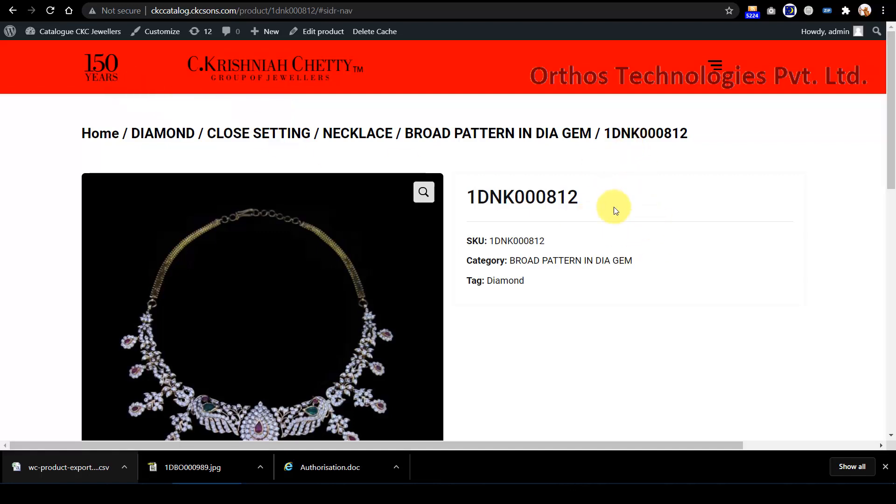
pyautogui.doubleClick(497, 196)
pyautogui.scroll(-1, 653, 247)
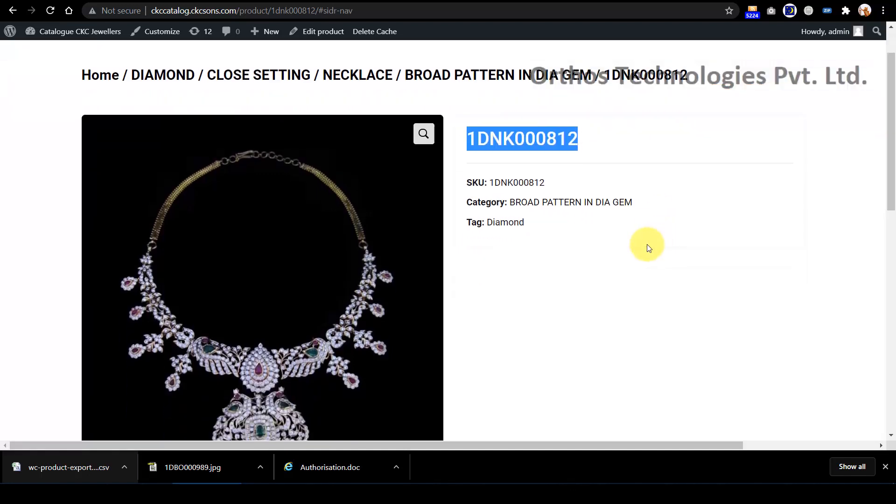
pyautogui.scroll(-1, 387, 214)
# - Save the necklace's product image to the Desktop as 1DNK000812-test.jpg
pyautogui.rightClick(379, 210)
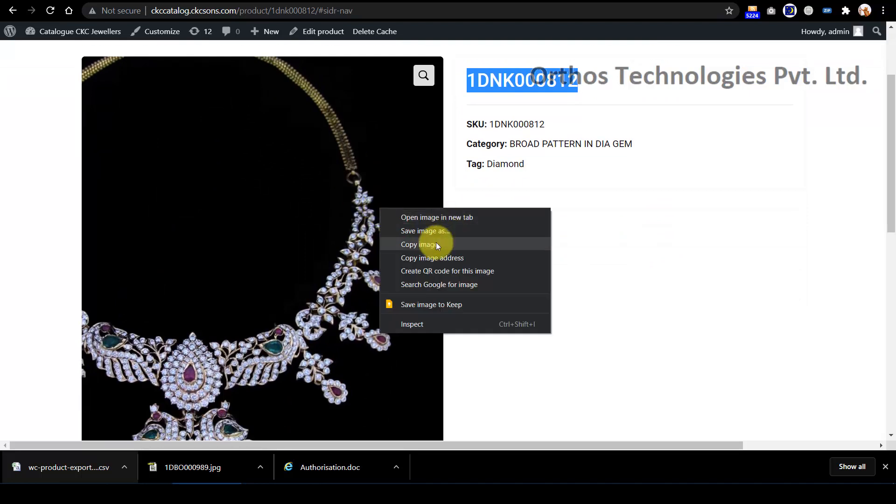
pyautogui.click(433, 230)
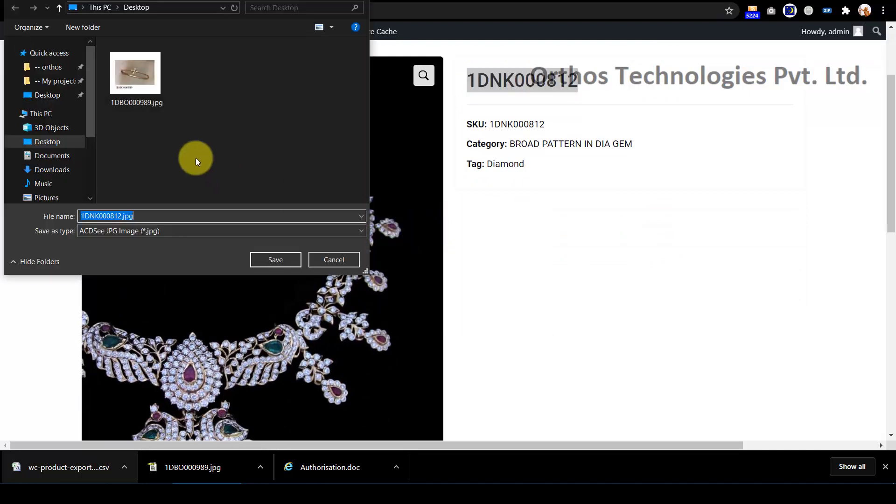
pyautogui.click(123, 214)
pyautogui.write('-')
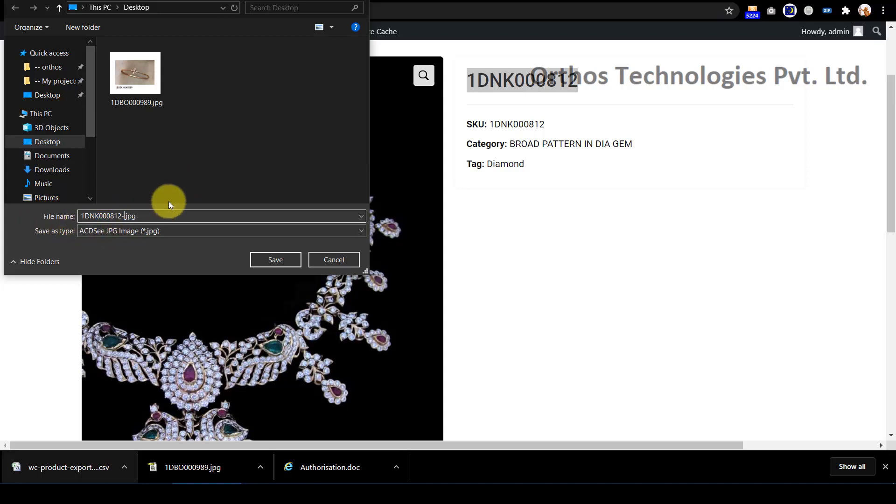
pyautogui.write('test')
pyautogui.click(259, 259)
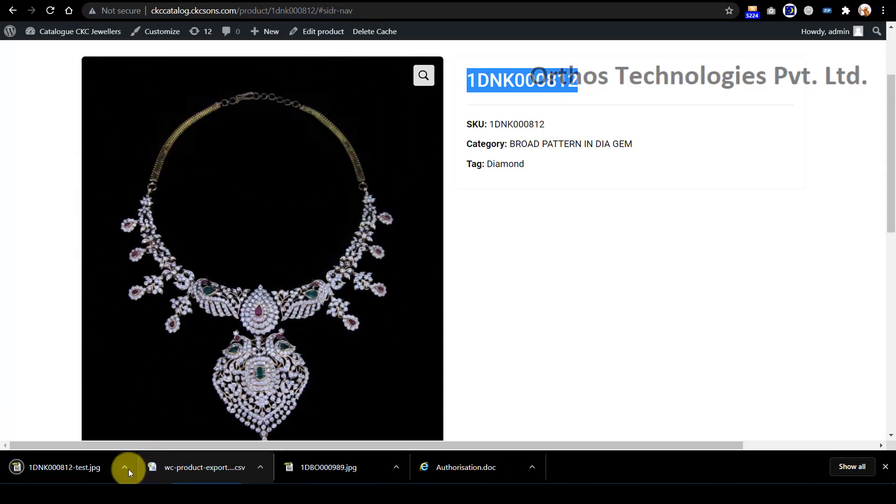
# - Show the downloaded 1DNK000812-test.jpg in its Desktop folder
pyautogui.click(124, 468)
pyautogui.click(154, 426)
pyautogui.click(210, 100)
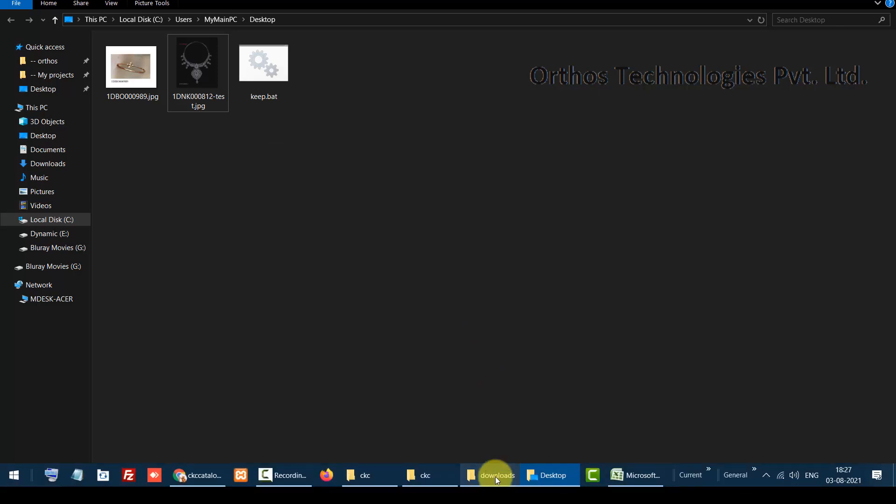
# - Return to the product export page in the browser and look over its export options
pyautogui.click(183, 477)
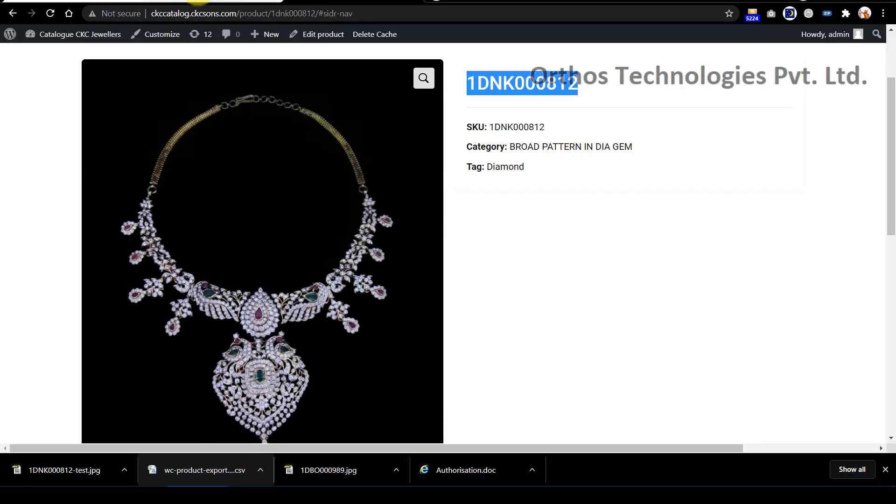
pyautogui.click(196, 1)
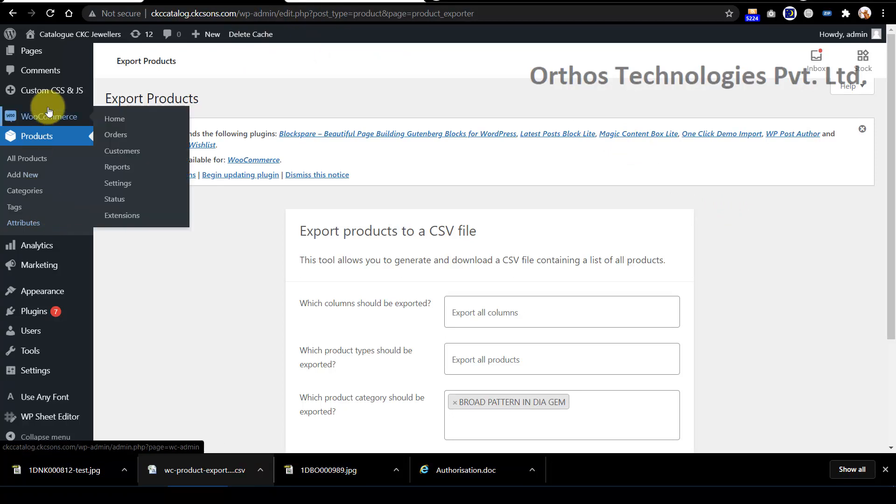
pyautogui.scroll(-3, 847, 258)
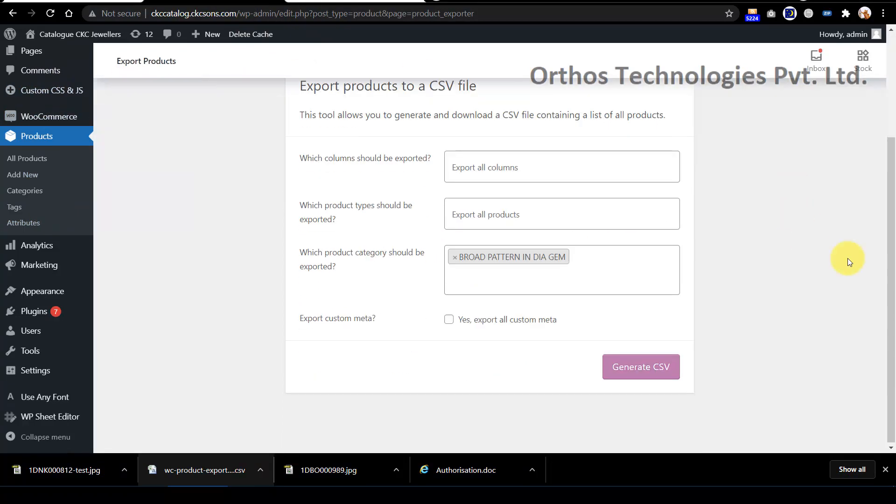
pyautogui.scroll(5, 848, 258)
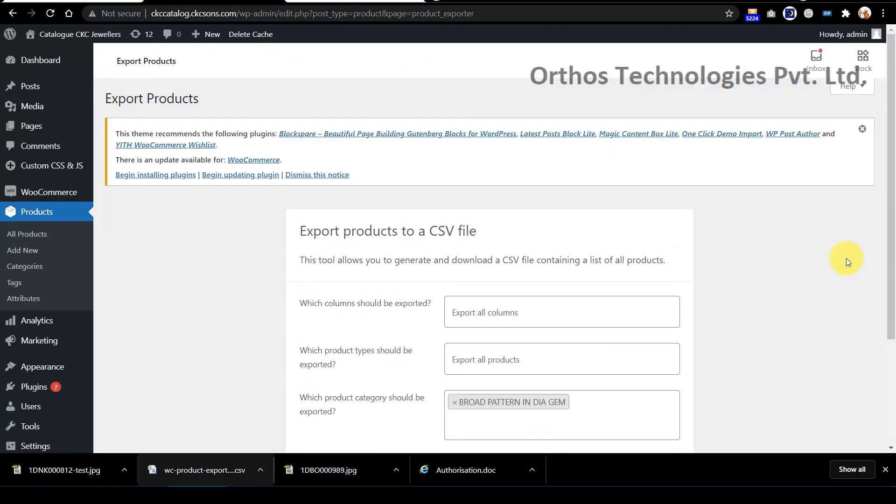
# - Upload 1DNK000812-test.jpg from the Desktop folder to the Media Library as new media
pyautogui.click(31, 112)
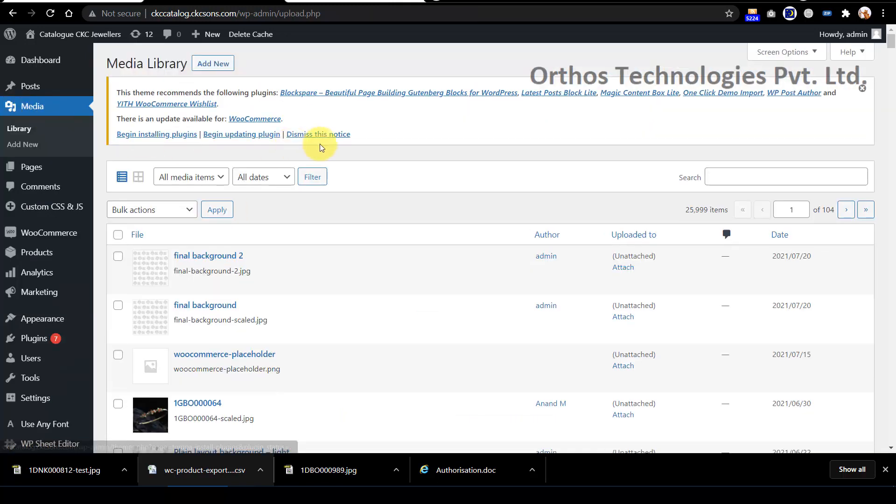
pyautogui.click(218, 66)
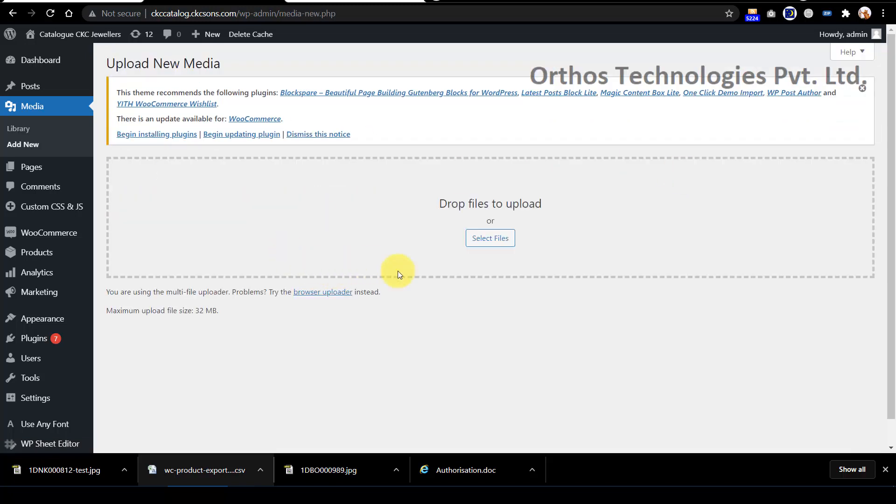
pyautogui.click(124, 469)
pyautogui.click(146, 428)
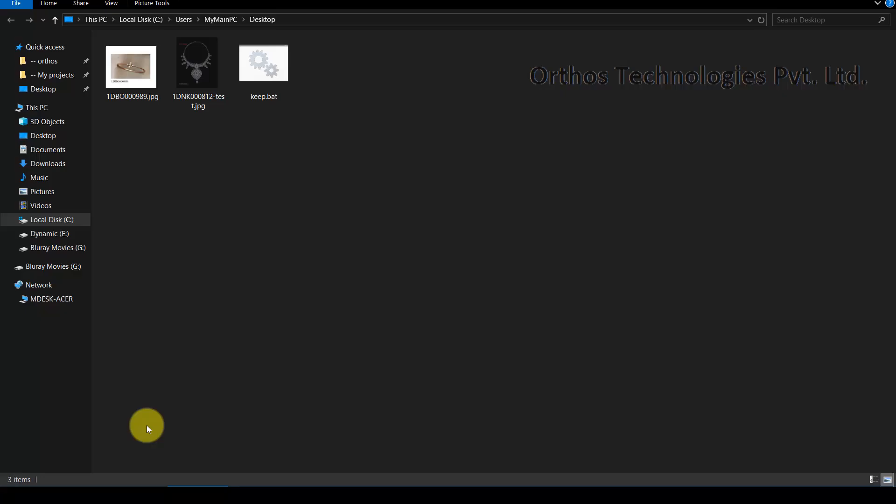
pyautogui.moveTo(205, 105); pyautogui.dragTo(503, 236)
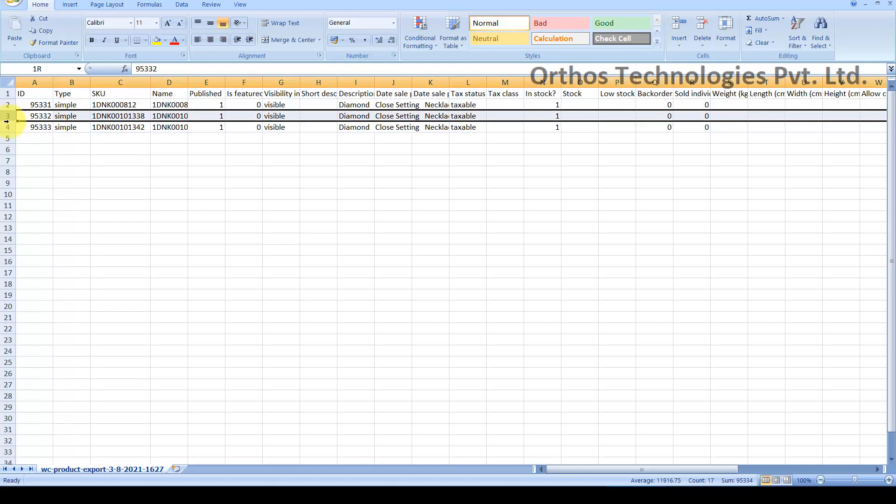
# - Delete product rows 3 and 4 from the exported product CSV in Excel
pyautogui.moveTo(6, 116); pyautogui.dragTo(6, 126)
pyautogui.rightClick(6, 126)
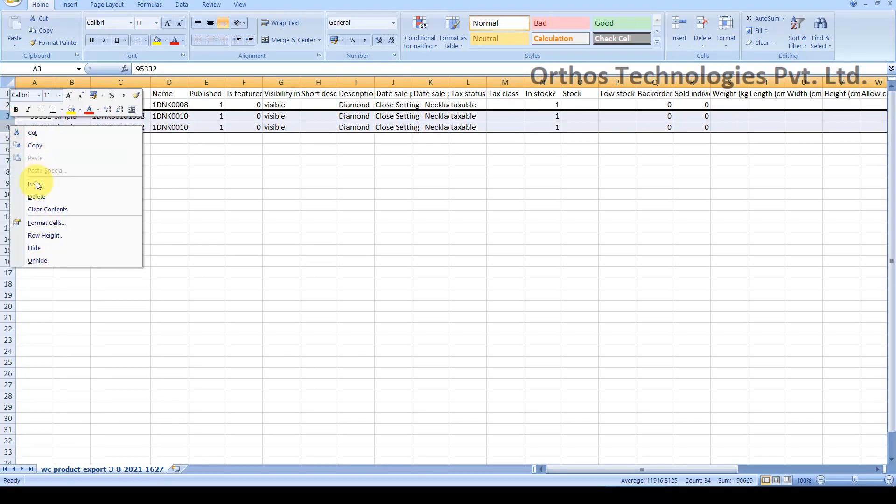
pyautogui.click(36, 196)
pyautogui.click(192, 195)
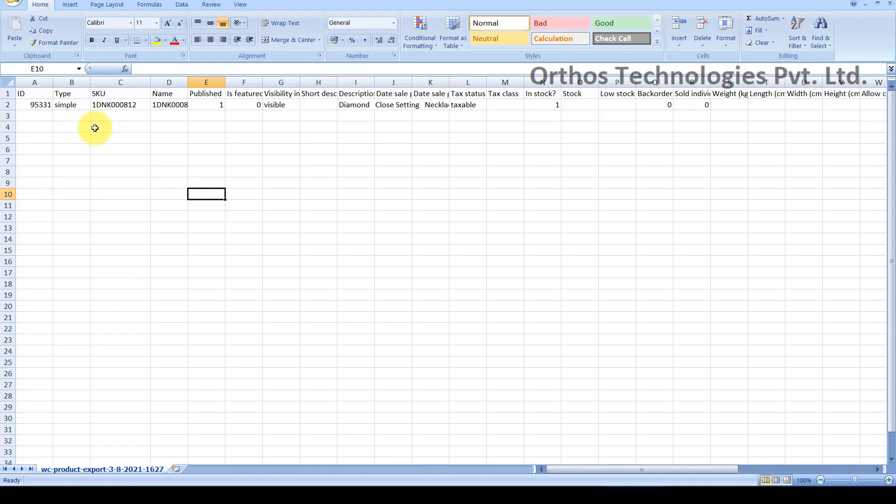
# - Set the SKU and Name in row 2 to 1DNK000812-test and widen both columns to fit
pyautogui.click(126, 105)
pyautogui.click(189, 69)
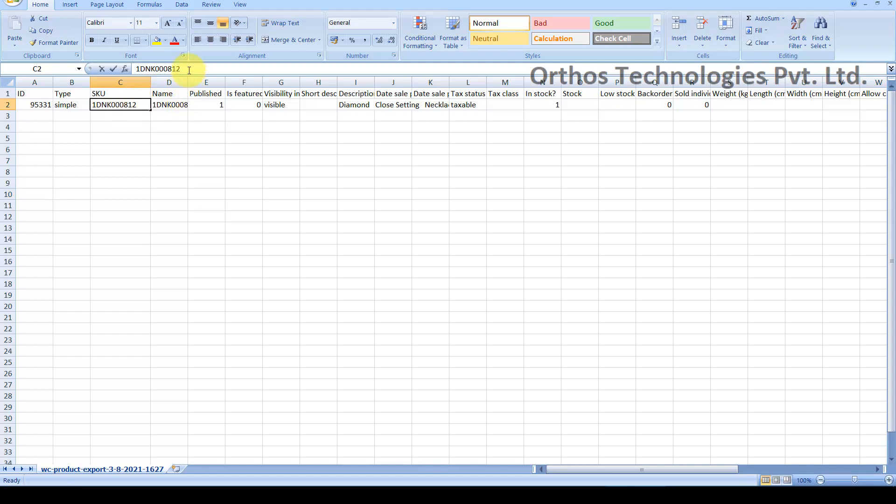
pyautogui.write('-test')
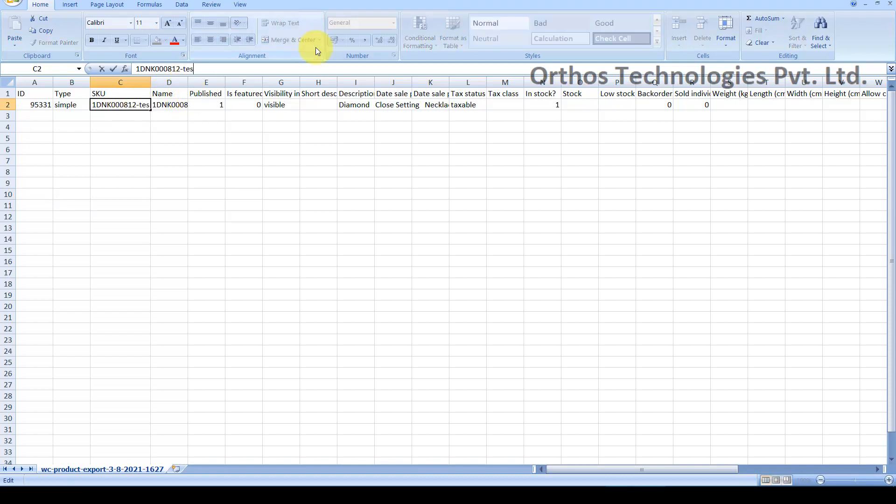
pyautogui.click(174, 105)
pyautogui.click(210, 70)
pyautogui.write('-test')
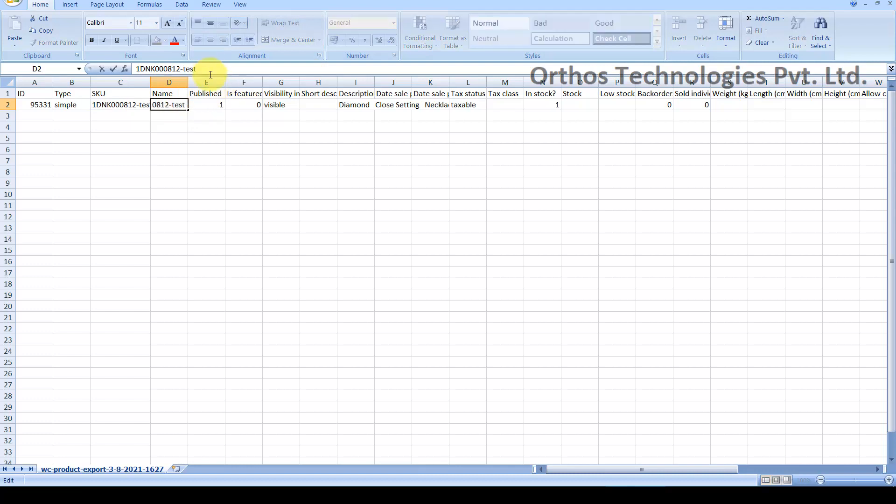
pyautogui.click(242, 238)
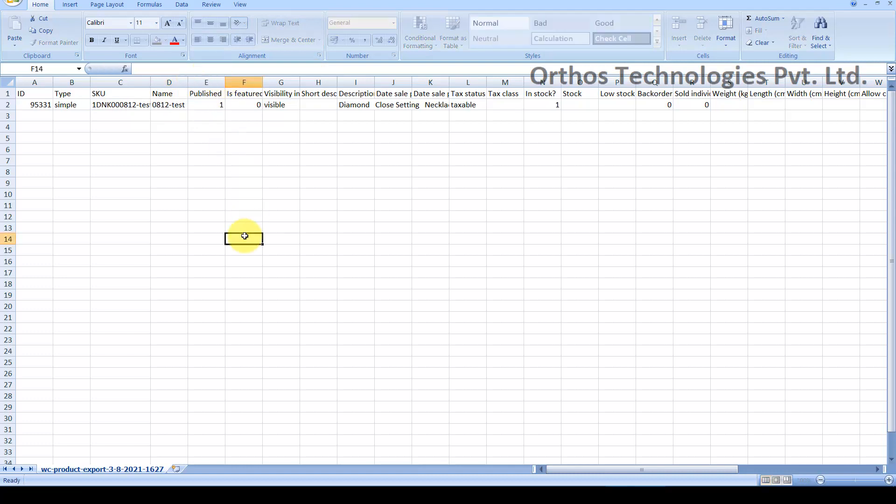
pyautogui.moveTo(151, 82); pyautogui.dragTo(156, 82)
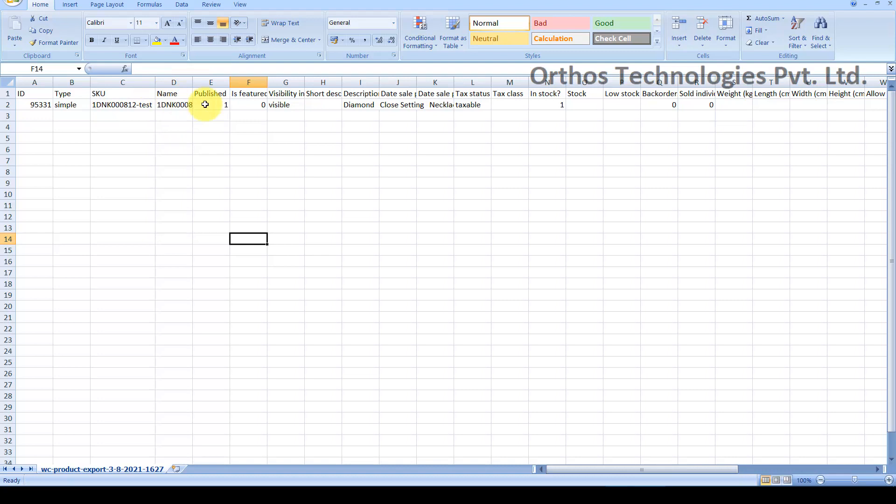
pyautogui.doubleClick(192, 82)
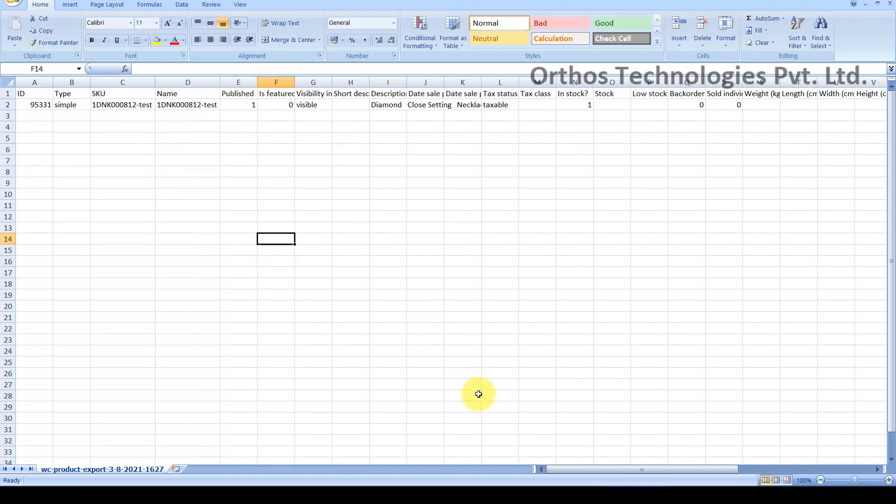
# - Point out the product's In stock value and widen the Description column to fit its text
pyautogui.moveTo(575, 471); pyautogui.dragTo(578, 469)
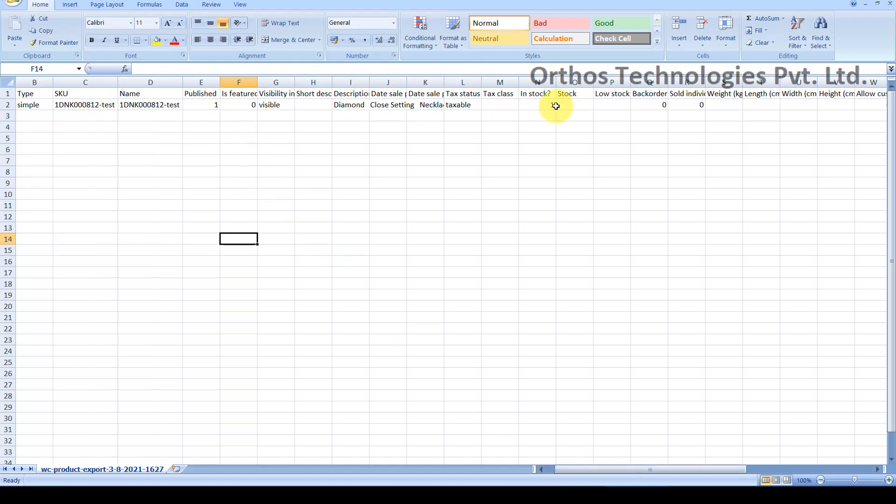
pyautogui.click(541, 104)
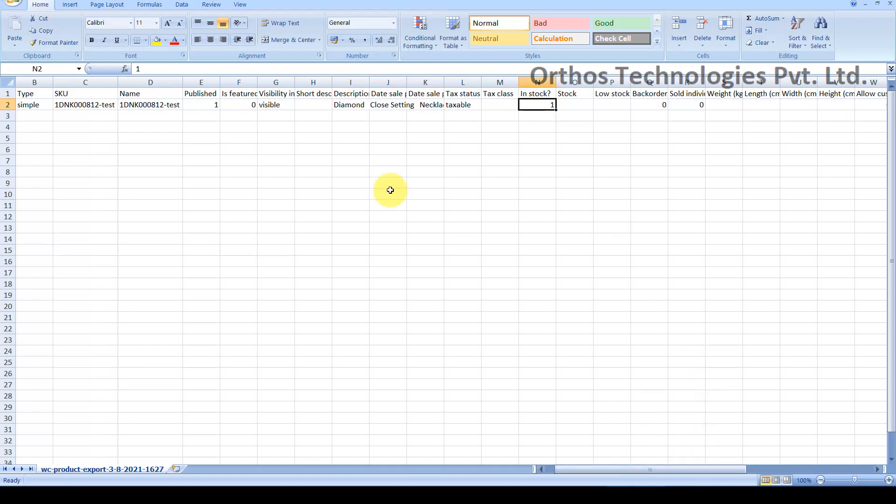
pyautogui.doubleClick(369, 84)
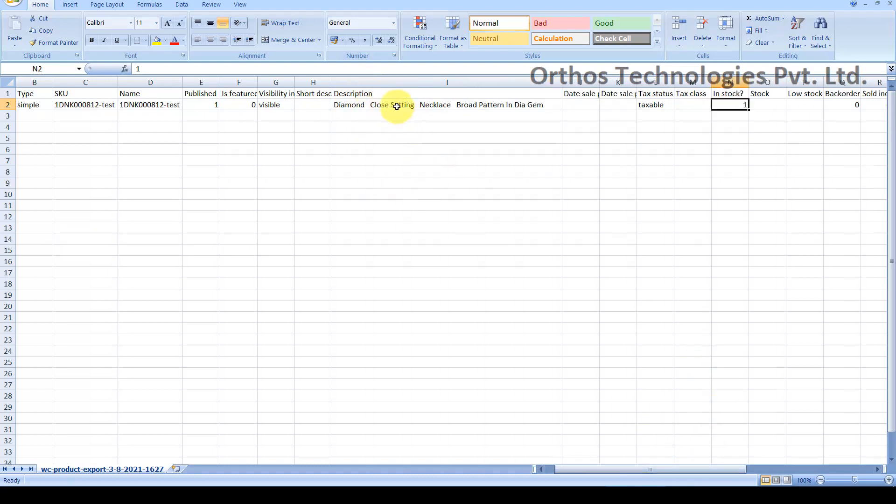
pyautogui.click(396, 104)
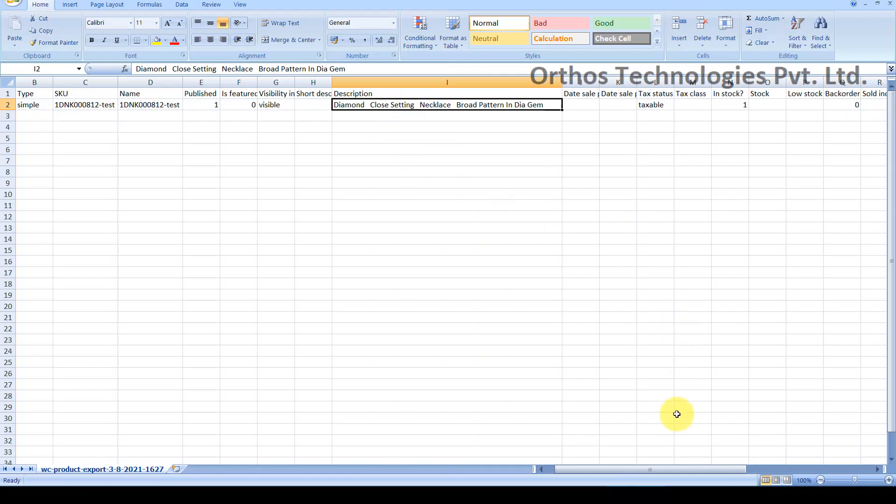
# - Widen the Categories column to fit the product's full category path
pyautogui.moveTo(665, 469); pyautogui.dragTo(730, 466)
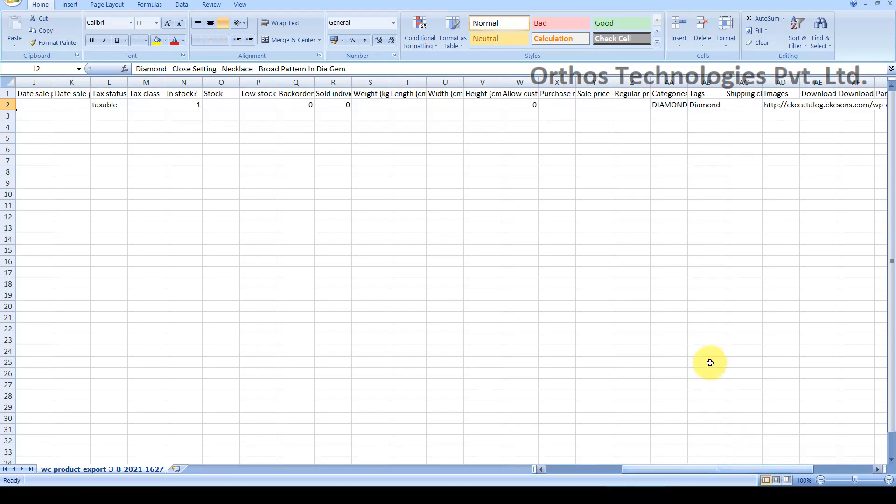
pyautogui.doubleClick(688, 84)
pyautogui.moveTo(687, 468); pyautogui.dragTo(732, 470)
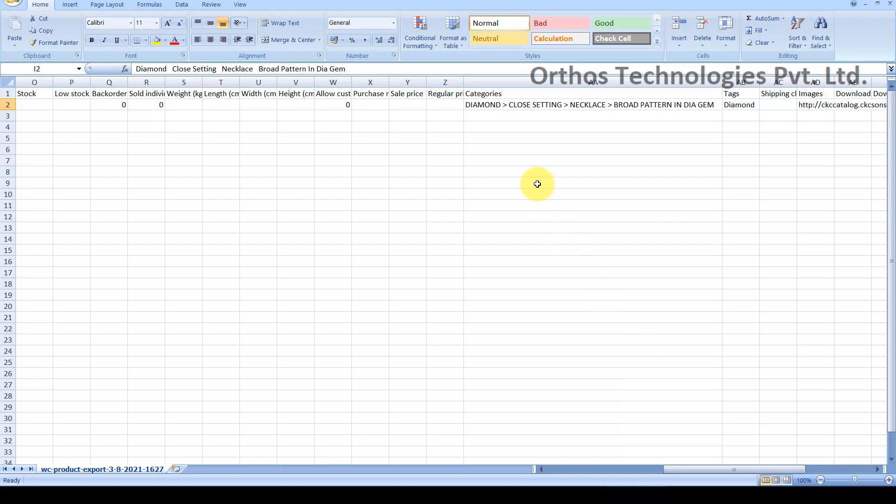
# - Examine the levels of the category path in the product's Categories cell, leaving the text unedited
pyautogui.click(481, 105)
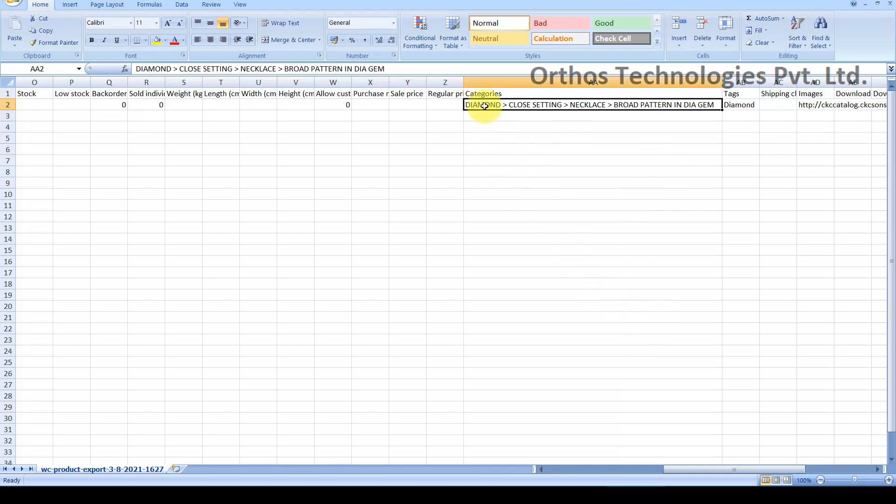
pyautogui.click(171, 69)
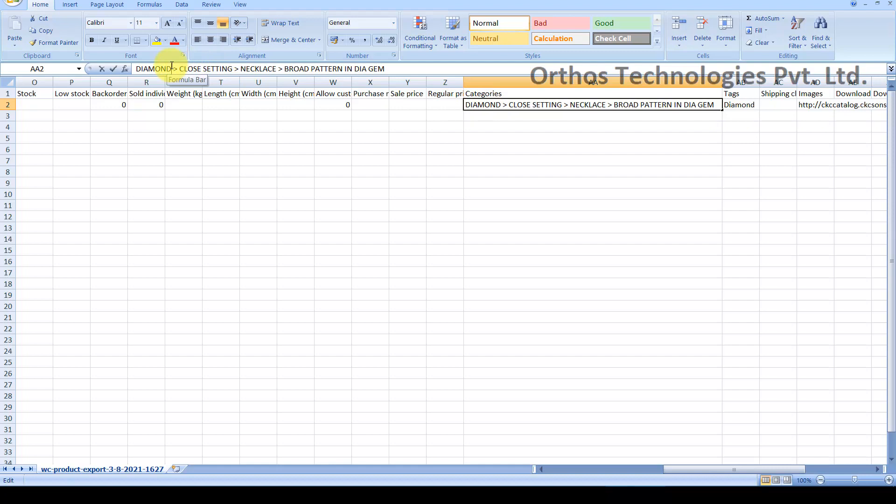
pyautogui.hotkey('shift', 'Home')
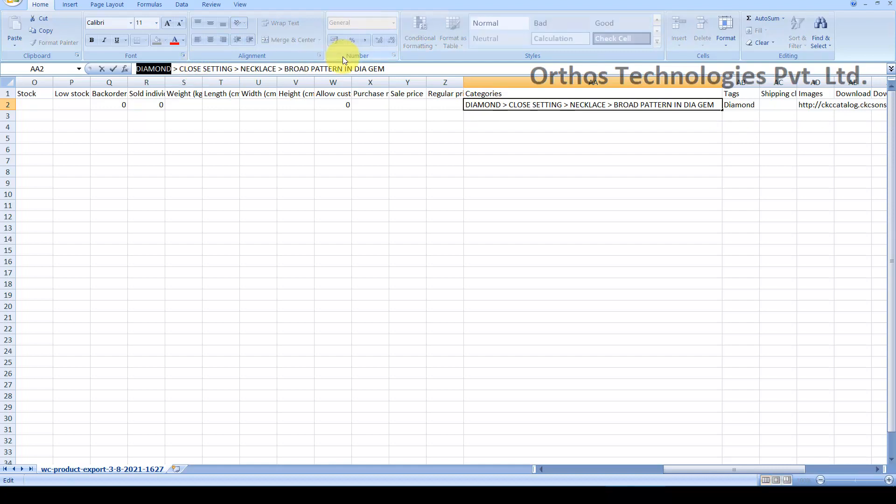
pyautogui.press('Left')
pyautogui.hotkey('shift', 'Left')
pyautogui.hotkey('shift', 'Right')
pyautogui.hotkey('shift', 'Right')
pyautogui.hotkey('shift', 'Right')
pyautogui.hotkey('shift', 'Right')
pyautogui.hotkey('shift', 'Right')
pyautogui.hotkey('shift', 'Right')
pyautogui.hotkey('shift', 'Right')
pyautogui.hotkey('shift', 'Right')
pyautogui.hotkey('shift', 'Right')
pyautogui.hotkey('shift', 'Right')
pyautogui.hotkey('shift', 'Right')
pyautogui.hotkey('shift', 'Right')
pyautogui.hotkey('shift', 'Right')
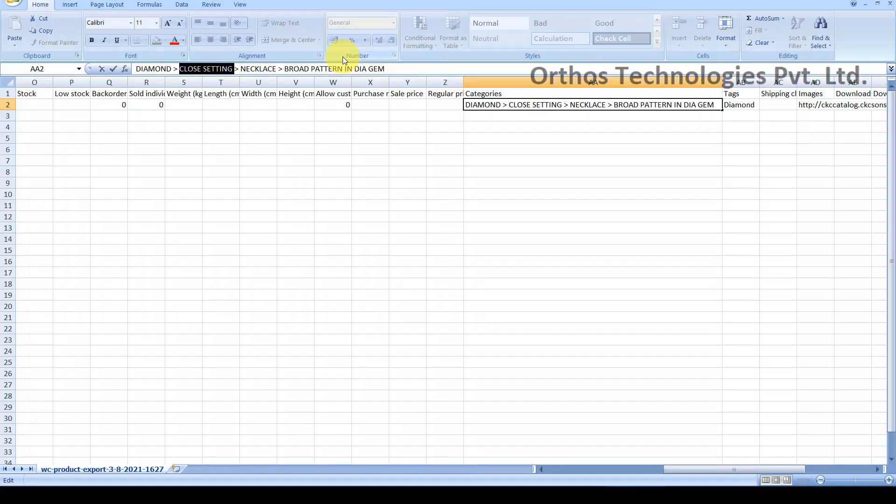
pyautogui.press('Right')
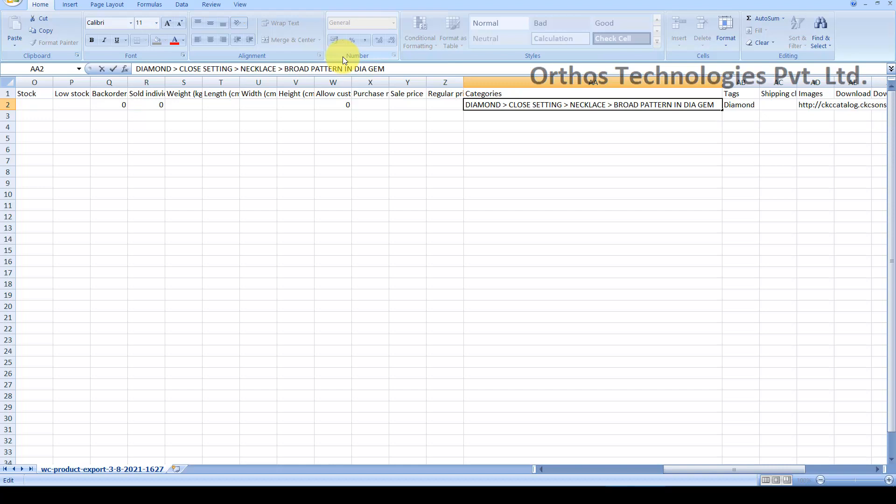
pyautogui.hotkey('shift', 'Left')
pyautogui.press('Right')
pyautogui.hotkey('shift', 'Right')
pyautogui.press('Right')
pyautogui.press('Right')
pyautogui.press('Right')
pyautogui.press('Right')
pyautogui.press('Right')
pyautogui.press('Right')
pyautogui.press('Right')
pyautogui.press('Right')
pyautogui.press('Right')
pyautogui.press('Right')
pyautogui.press('Right')
pyautogui.press('Right')
pyautogui.press('Right')
pyautogui.press('Right')
pyautogui.press('Right')
pyautogui.press('Right')
pyautogui.press('Right')
pyautogui.press('Right')
pyautogui.press('Right')
pyautogui.press('Right')
pyautogui.press('Right')
pyautogui.press('Right')
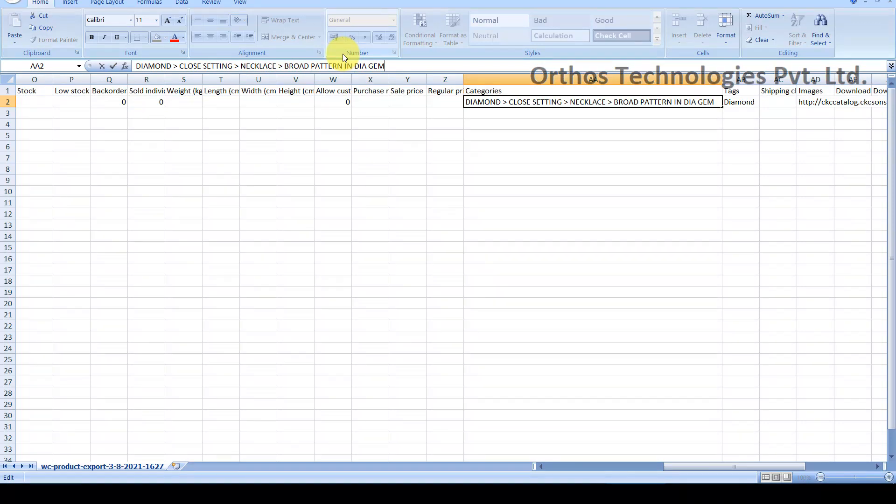
pyautogui.press('End')
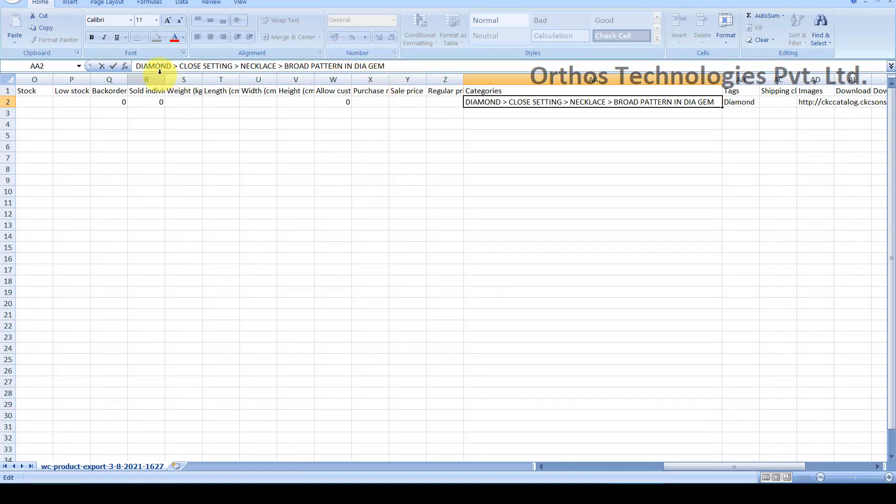
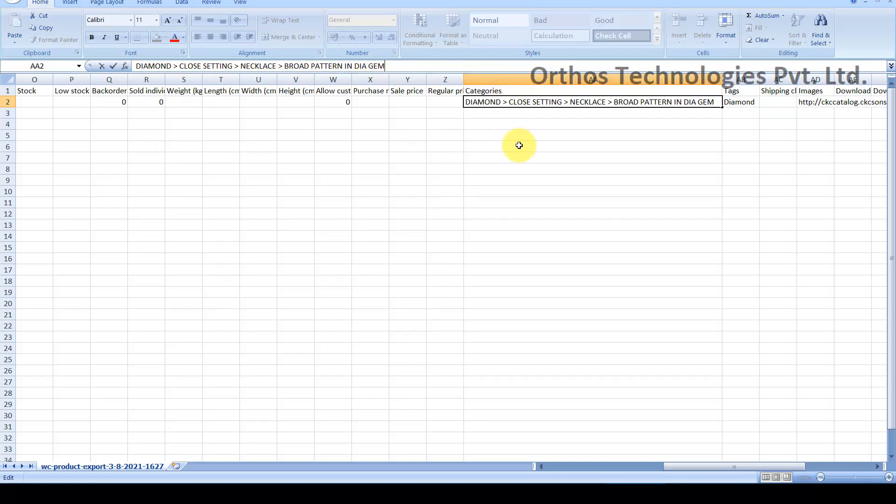
pyautogui.press('Escape')
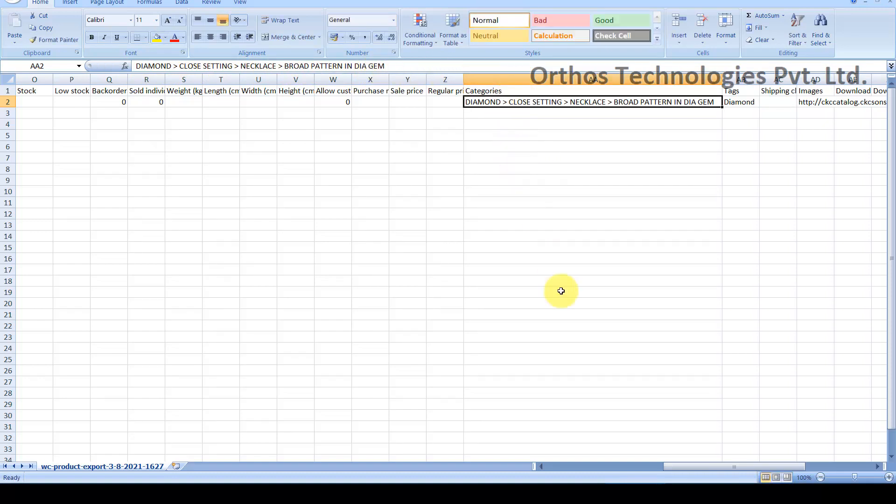
# - Widen the Images column to fit the product's image URL
pyautogui.moveTo(710, 468); pyautogui.dragTo(788, 464)
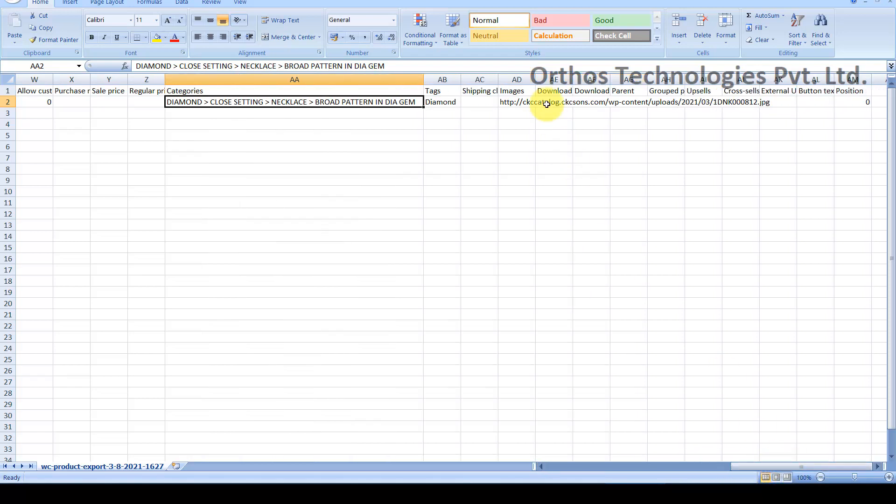
pyautogui.doubleClick(532, 77)
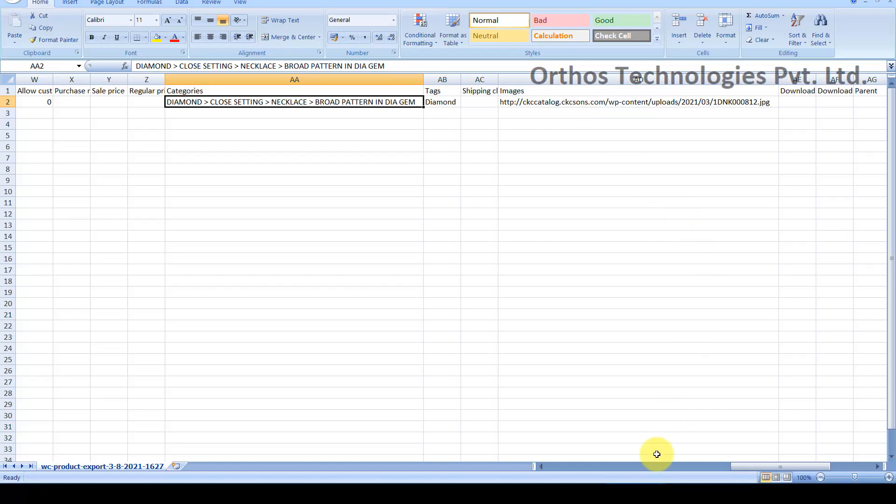
pyautogui.moveTo(744, 469); pyautogui.dragTo(758, 468)
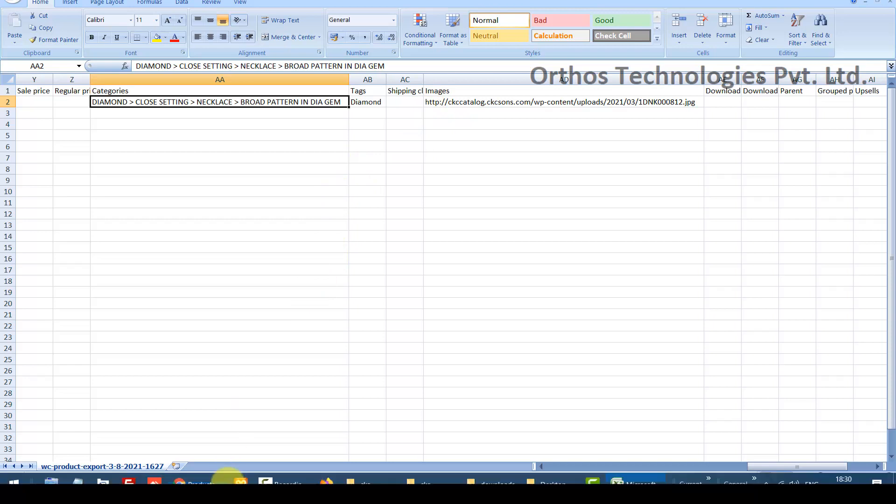
# - Switch to the WordPress admin in Chrome, open the 1DNK000812-test image from the Media Library, and copy its file URL
pyautogui.click(211, 471)
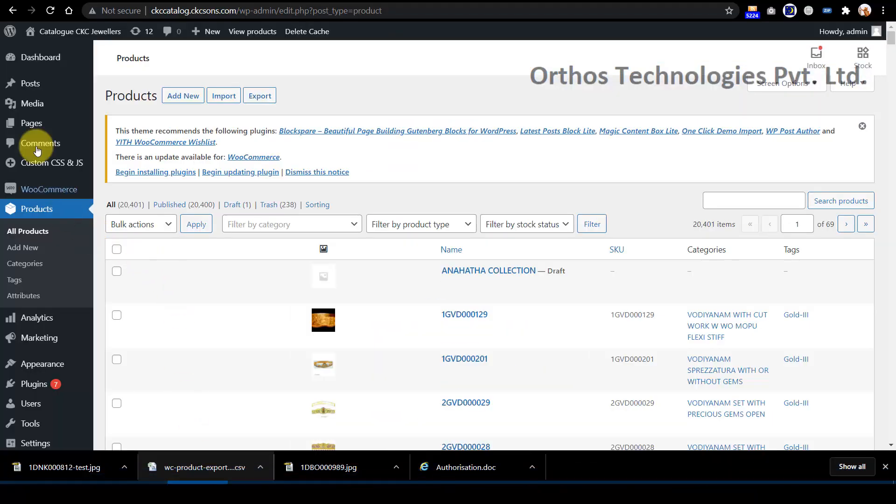
pyautogui.click(36, 112)
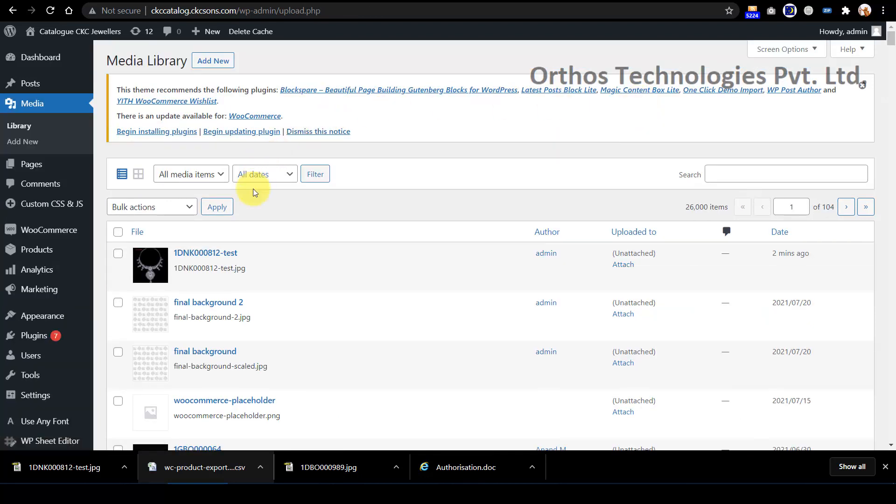
pyautogui.moveTo(296, 266)
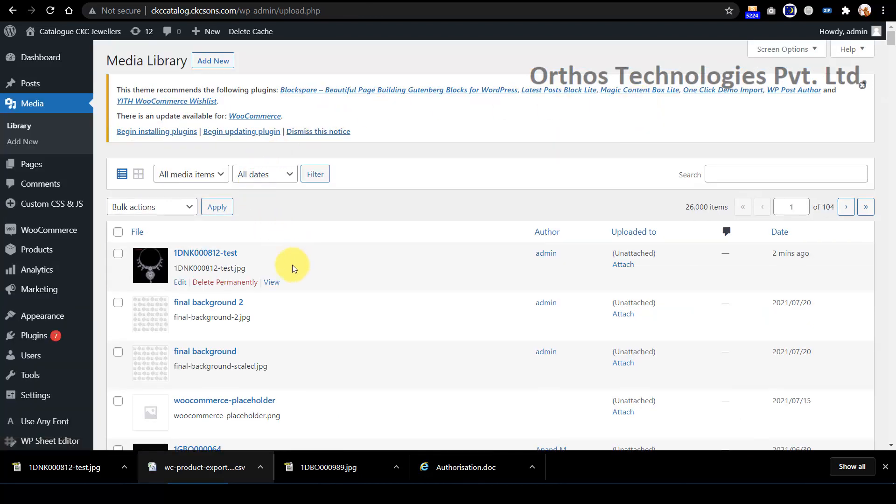
pyautogui.click(180, 282)
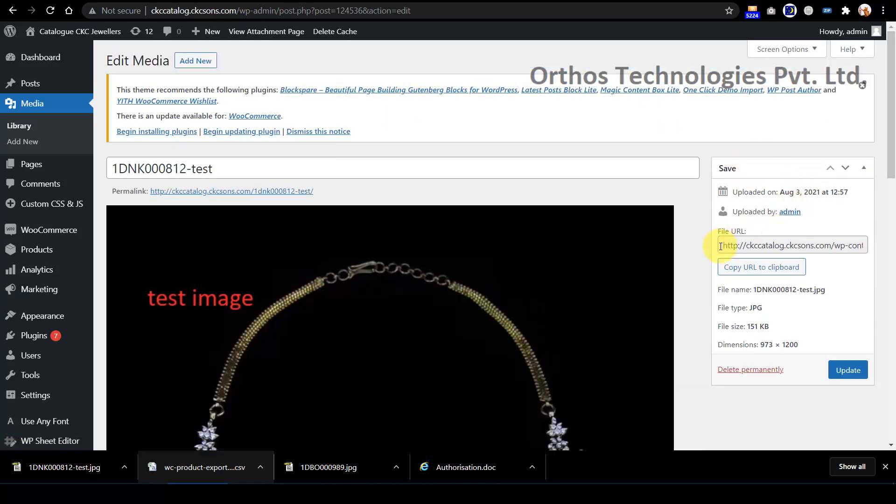
pyautogui.moveTo(720, 246); pyautogui.dragTo(876, 248)
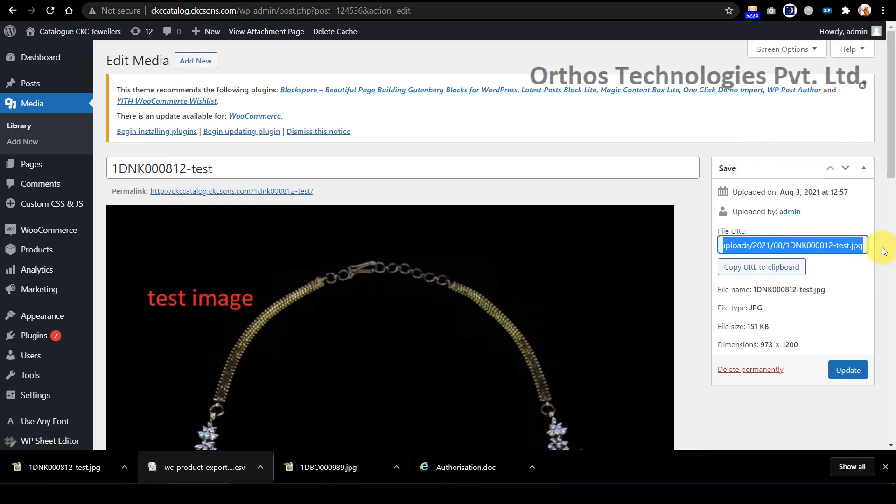
pyautogui.rightClick(808, 247)
pyautogui.click(656, 257)
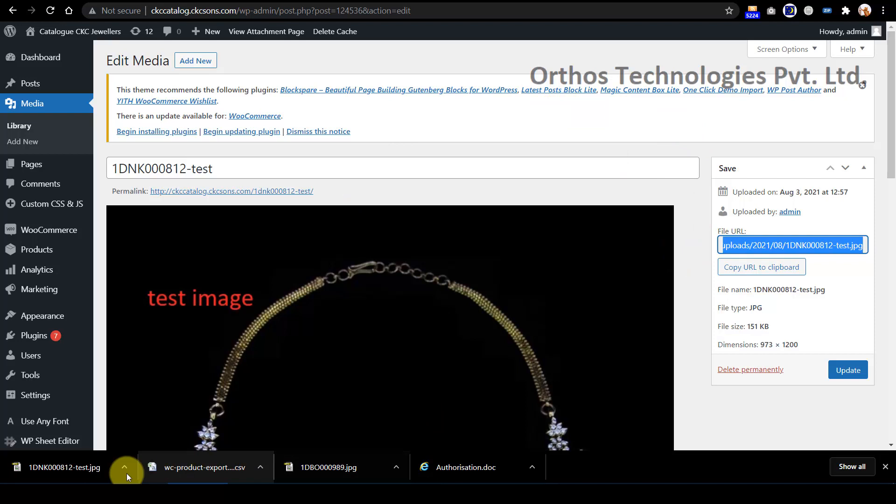
pyautogui.click(186, 466)
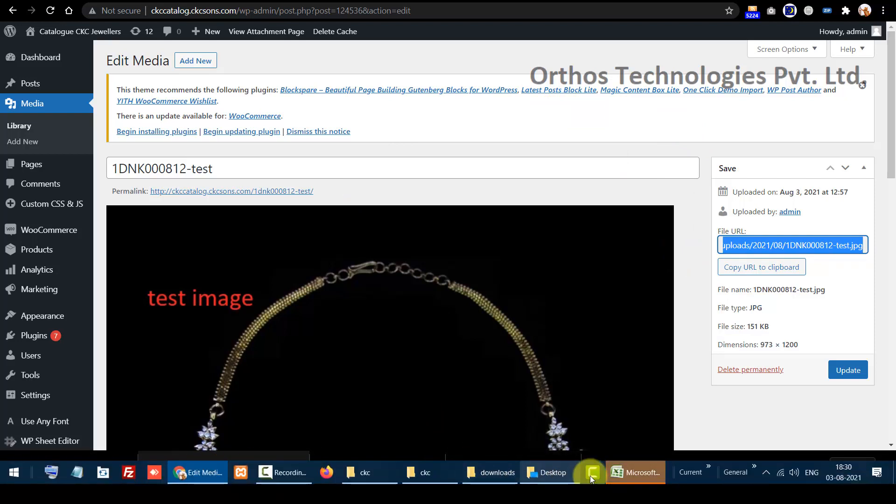
pyautogui.click(621, 474)
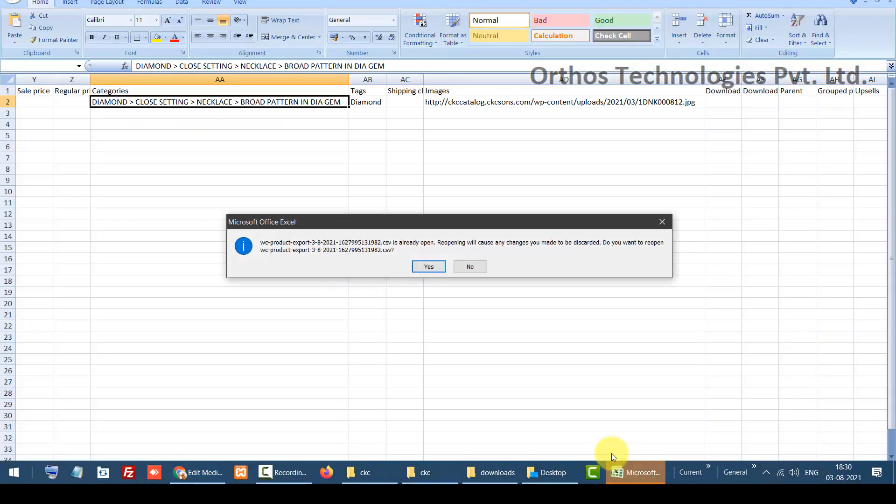
pyautogui.click(472, 266)
pyautogui.click(441, 102)
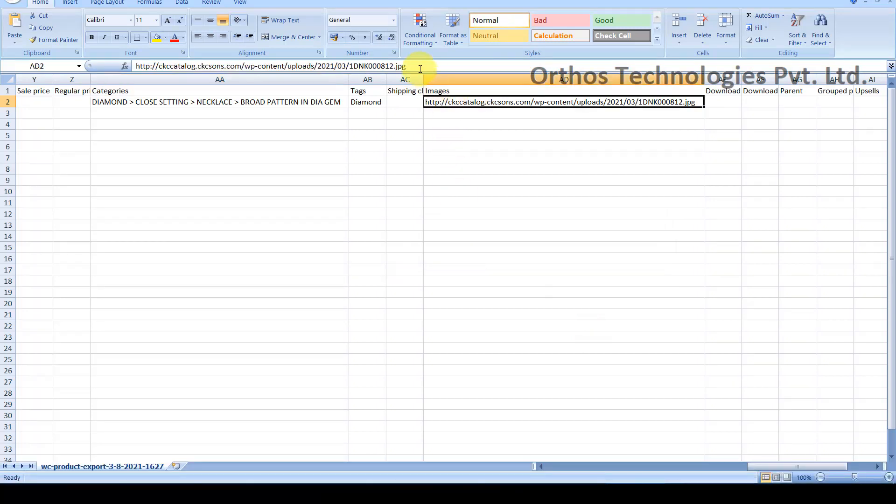
pyautogui.moveTo(420, 68); pyautogui.dragTo(126, 66)
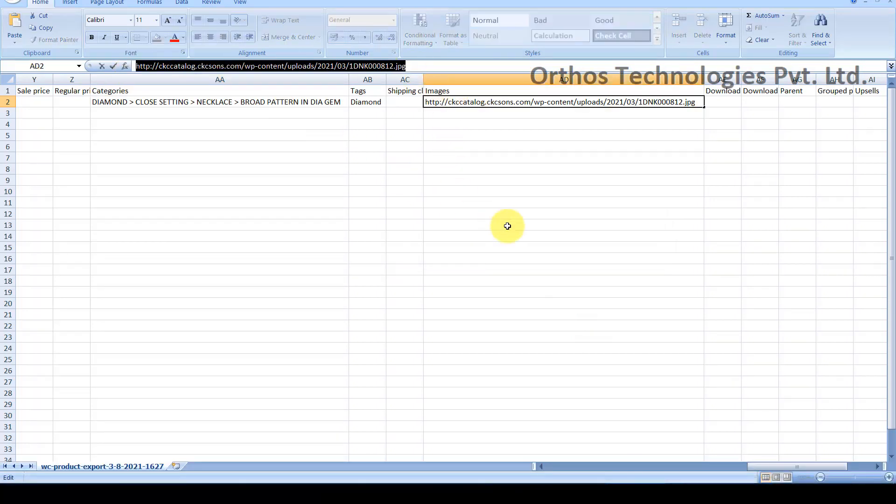
pyautogui.hotkey('ctrl', 'v')
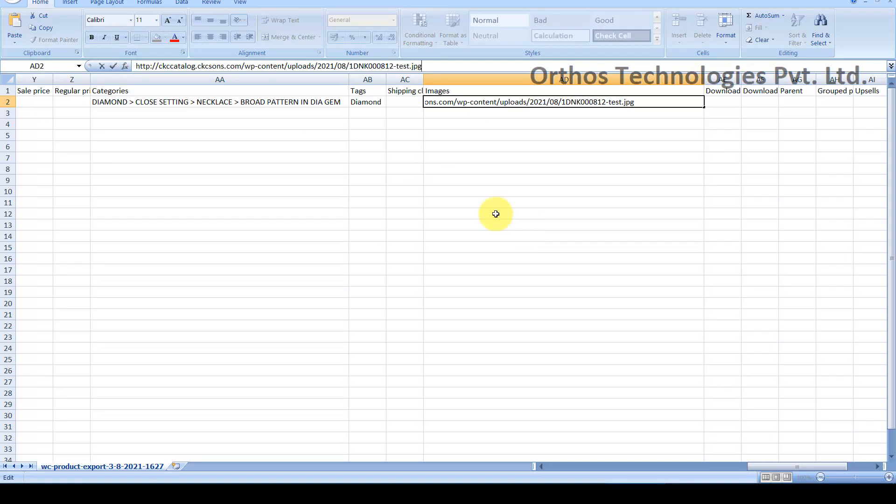
# - Examine the domain, wp-content and uploads folders, year, month and file name parts of the pasted image URL, and discard the cell edit
pyautogui.click(191, 65)
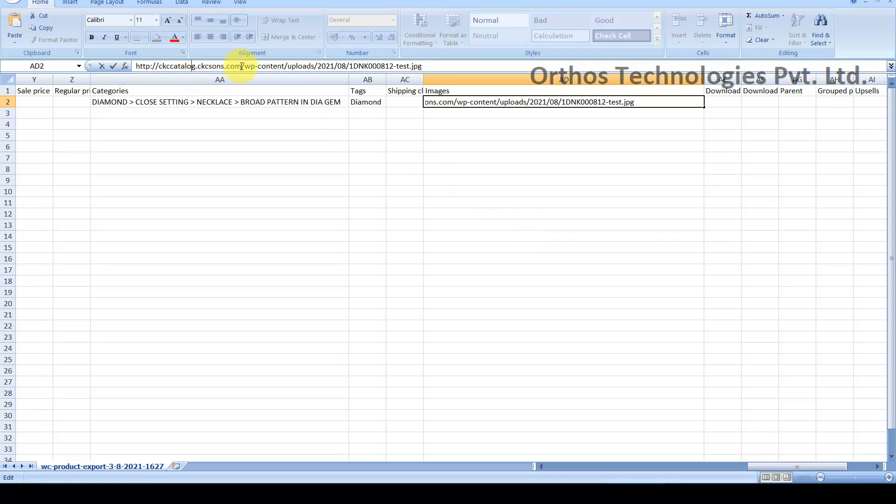
pyautogui.moveTo(241, 66); pyautogui.dragTo(135, 69)
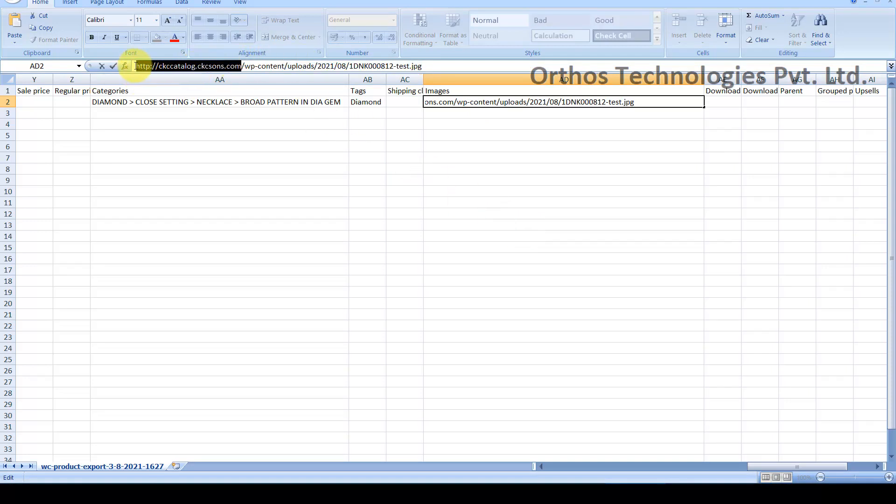
pyautogui.click(247, 69)
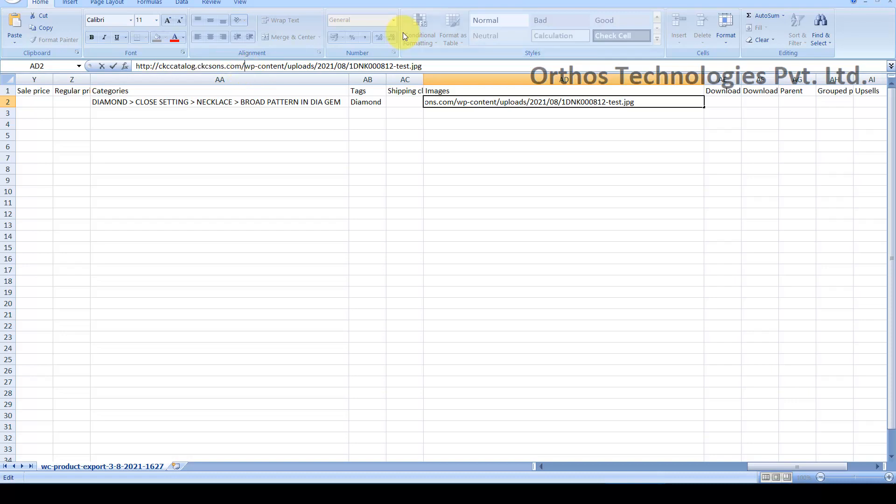
pyautogui.hotkey('shift', 'Right')
pyautogui.hotkey('shift', 'Right')
pyautogui.hotkey('shift', 'Right')
pyautogui.hotkey('shift', 'Right')
pyautogui.hotkey('shift', 'Right')
pyautogui.hotkey('shift', 'Right')
pyautogui.hotkey('shift', 'Right')
pyautogui.hotkey('shift', 'Right')
pyautogui.hotkey('shift', 'Right')
pyautogui.hotkey('shift', 'Right')
pyautogui.hotkey('shift', 'Right')
pyautogui.press('Right')
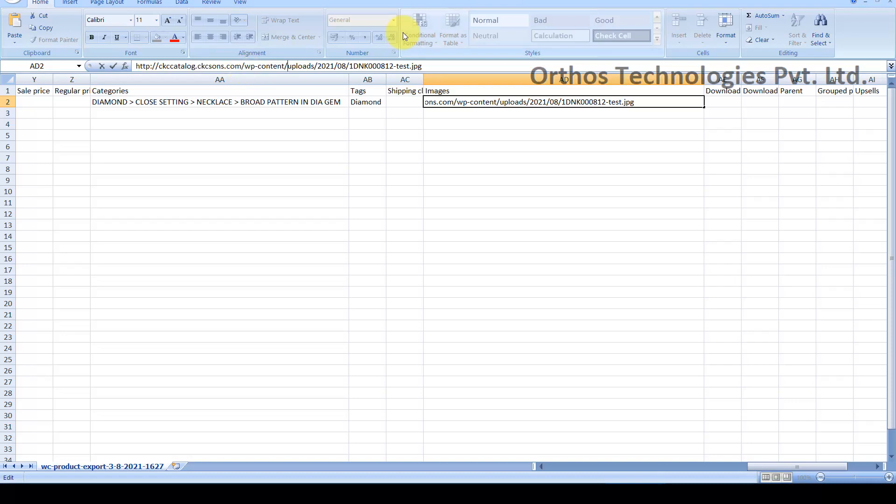
pyautogui.hotkey('shift', 'Right')
pyautogui.hotkey('shift', 'Right')
pyautogui.hotkey('shift', 'Right')
pyautogui.hotkey('shift', 'Right')
pyautogui.hotkey('shift', 'Right')
pyautogui.hotkey('shift', 'Right')
pyautogui.hotkey('shift', 'Right')
pyautogui.hotkey('shift', 'Right')
pyautogui.press('Right')
pyautogui.hotkey('shift', 'Right')
pyautogui.hotkey('shift', 'Right')
pyautogui.hotkey('shift', 'Right')
pyautogui.hotkey('shift', 'Right')
pyautogui.press('Right')
pyautogui.press('Right')
pyautogui.hotkey('shift', 'Right')
pyautogui.hotkey('shift', 'Right')
pyautogui.press('Right')
pyautogui.press('Right')
pyautogui.press('Right')
pyautogui.press('Left')
pyautogui.hotkey('shift', 'Left')
pyautogui.hotkey('shift', 'Left')
pyautogui.press('Left')
pyautogui.press('Right')
pyautogui.press('Right')
pyautogui.press('Right')
pyautogui.press('Right')
pyautogui.hotkey('shift', 'End')
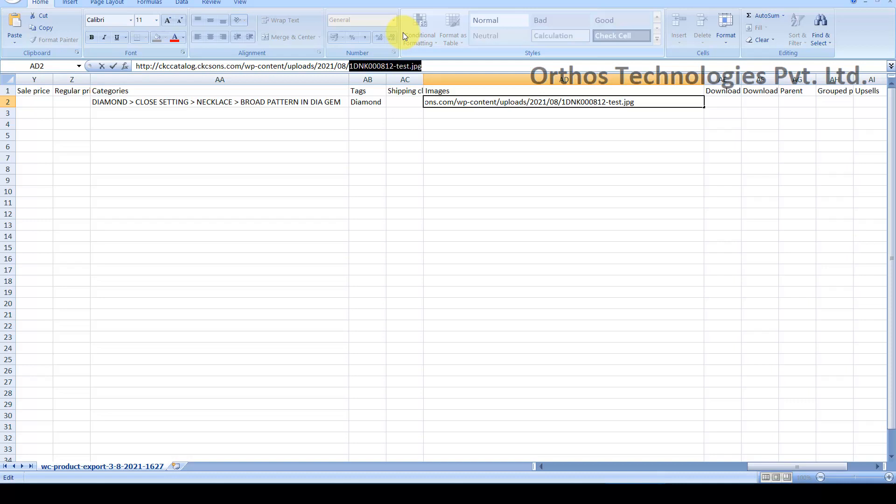
pyautogui.press('Escape')
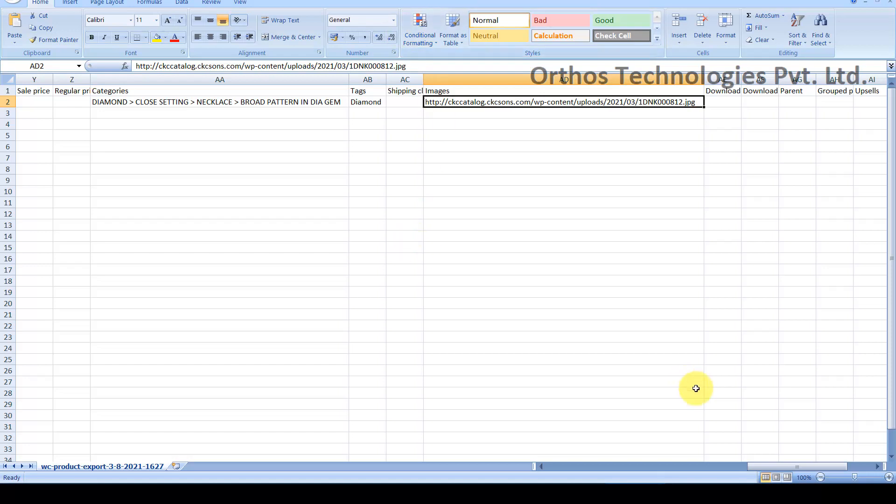
# - Point out the product's SKU, ID and Name cells, and clear its ID value in cell A2
pyautogui.moveTo(780, 468); pyautogui.dragTo(577, 474)
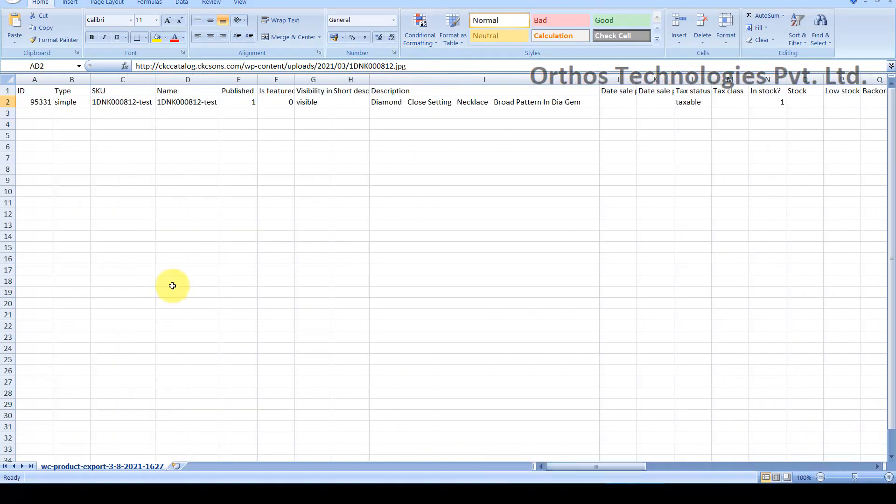
pyautogui.click(103, 108)
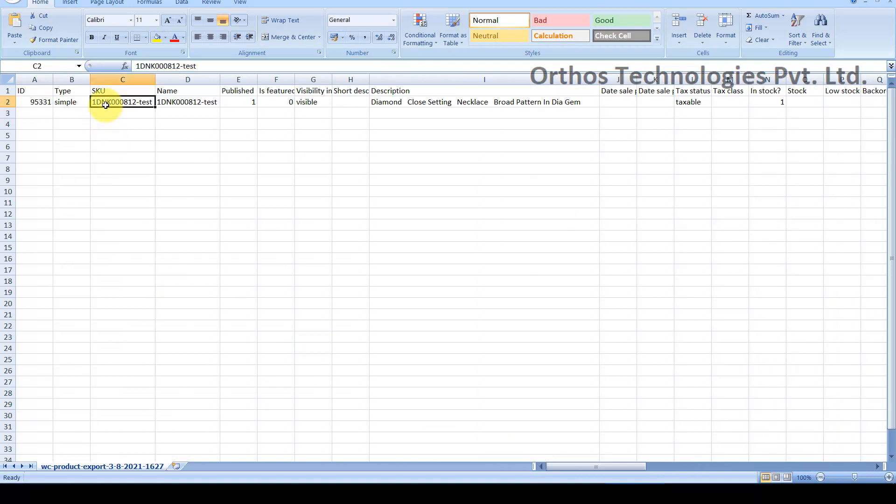
pyautogui.click(27, 104)
pyautogui.click(177, 102)
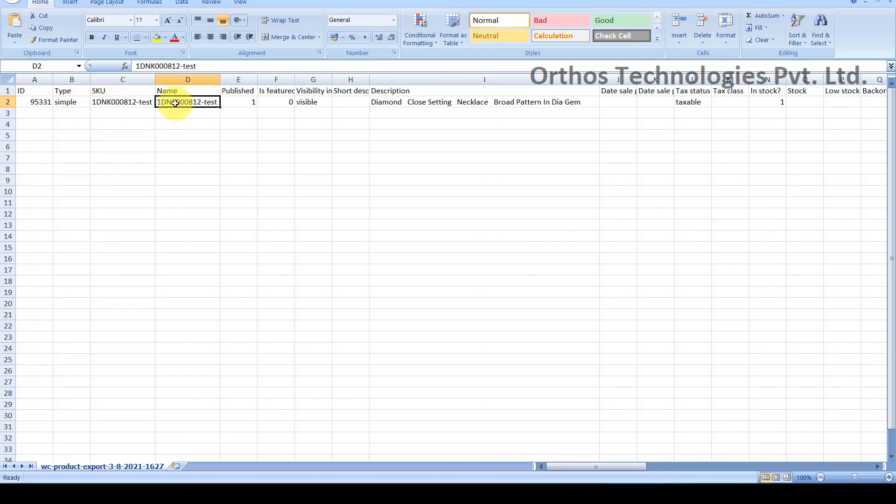
pyautogui.click(101, 103)
pyautogui.click(40, 102)
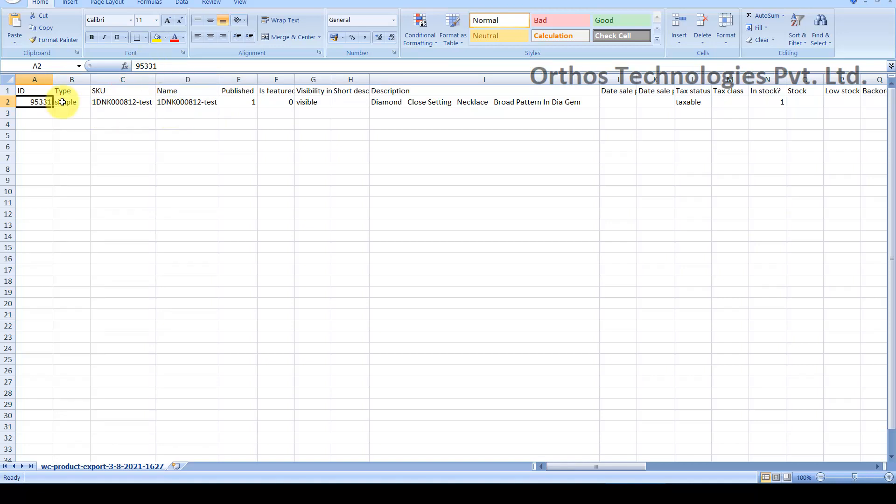
pyautogui.press('Delete')
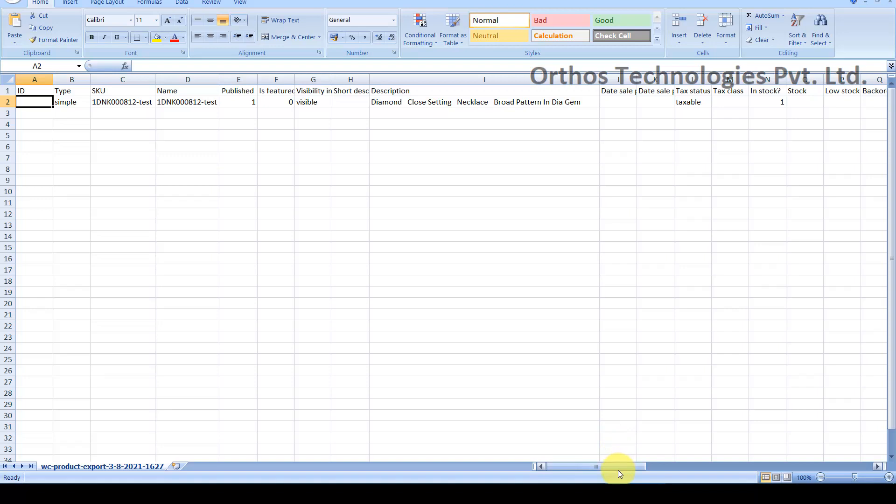
# - Save the sheet as a CSV (MS-DOS) file named test-import in the downloads folder, and close it without saving again
pyautogui.moveTo(617, 470); pyautogui.dragTo(567, 469)
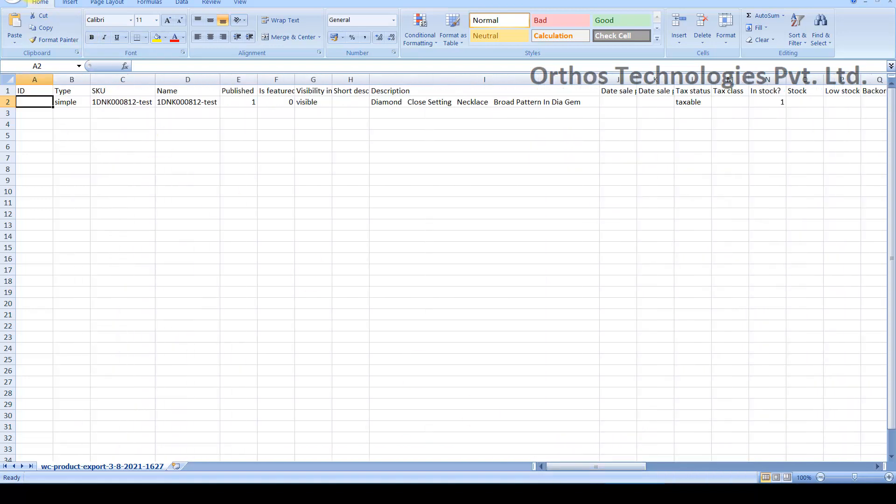
pyautogui.click(13, 2)
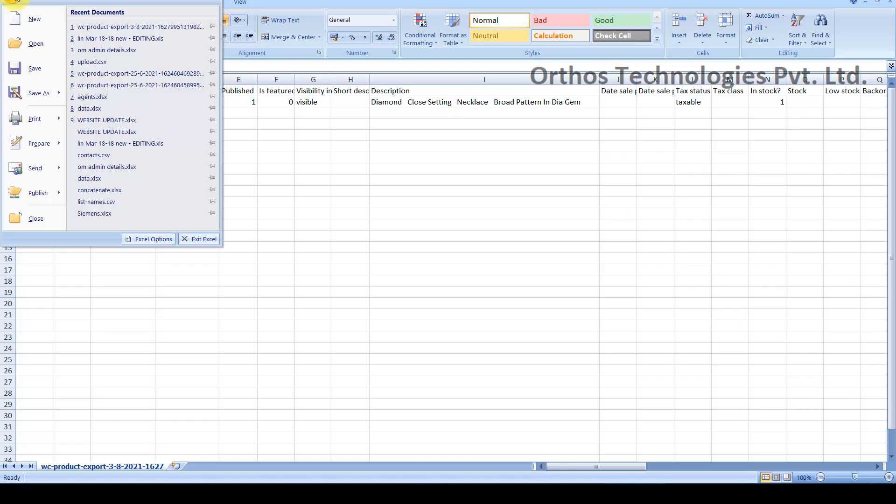
pyautogui.click(39, 91)
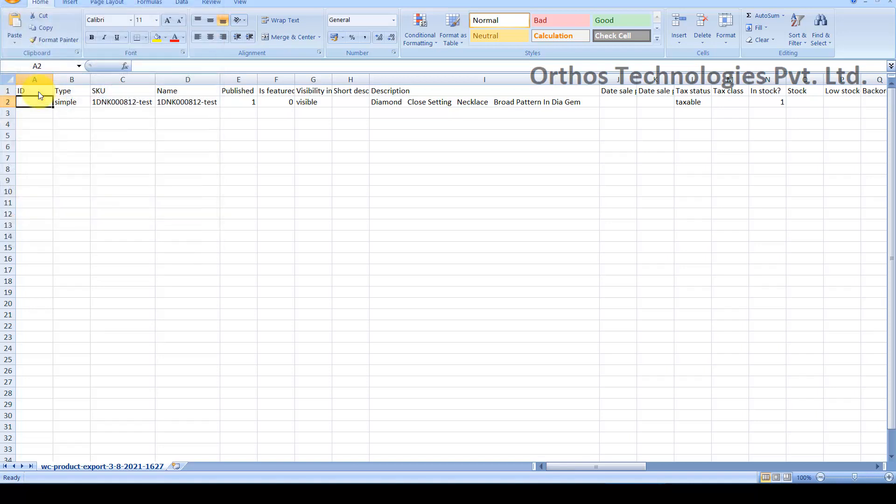
pyautogui.click(142, 211)
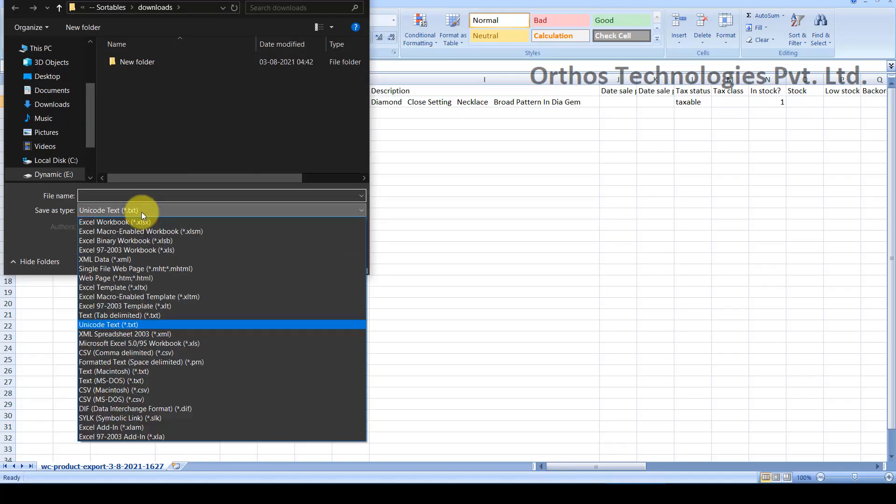
pyautogui.click(138, 401)
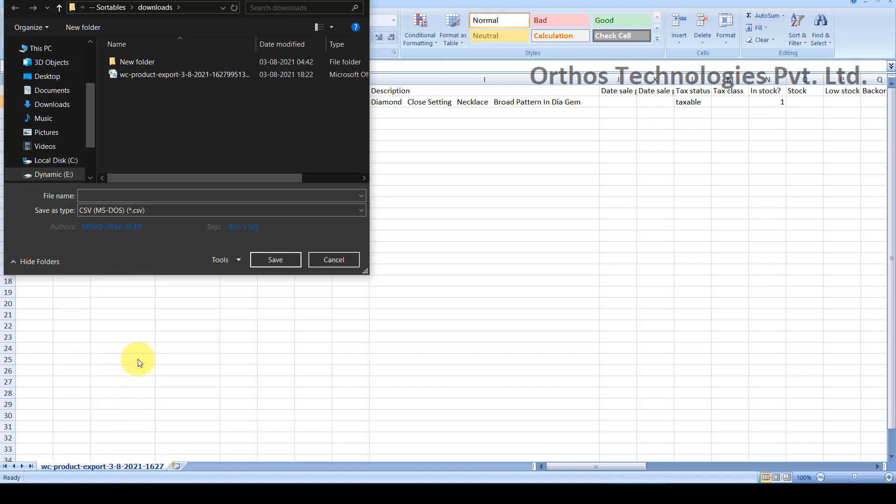
pyautogui.click(107, 196)
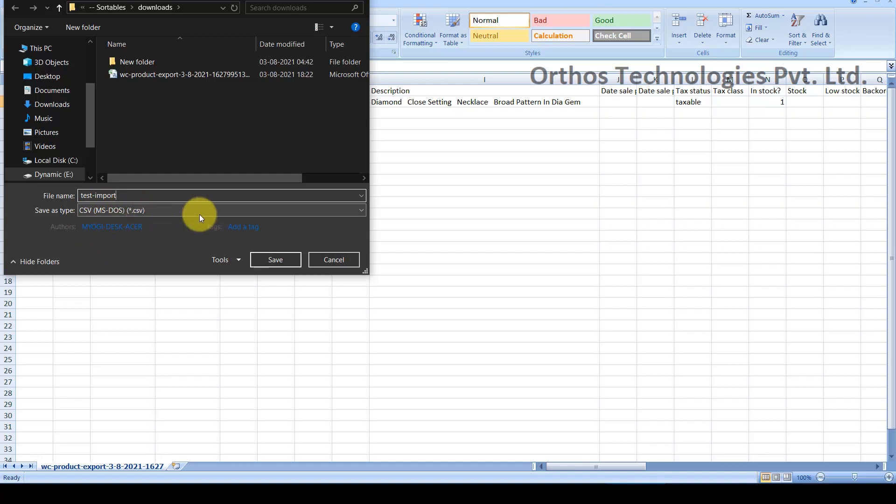
pyautogui.click(273, 261)
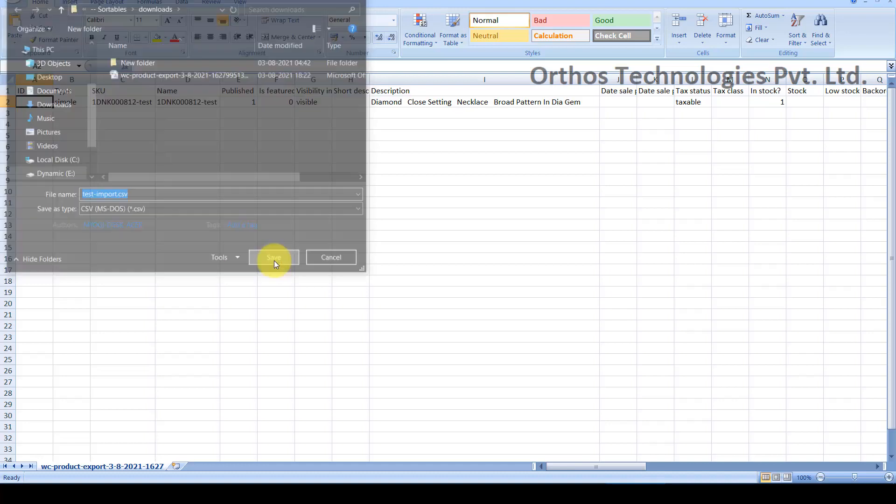
pyautogui.click(406, 276)
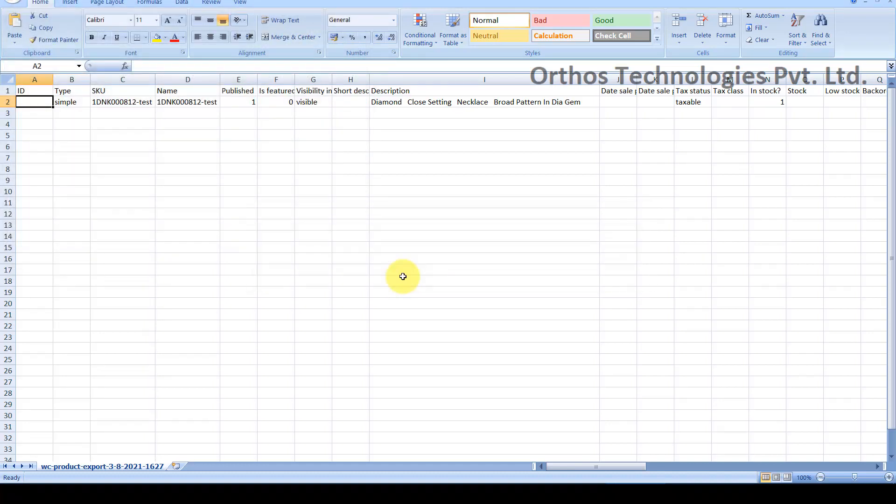
pyautogui.click(860, 2)
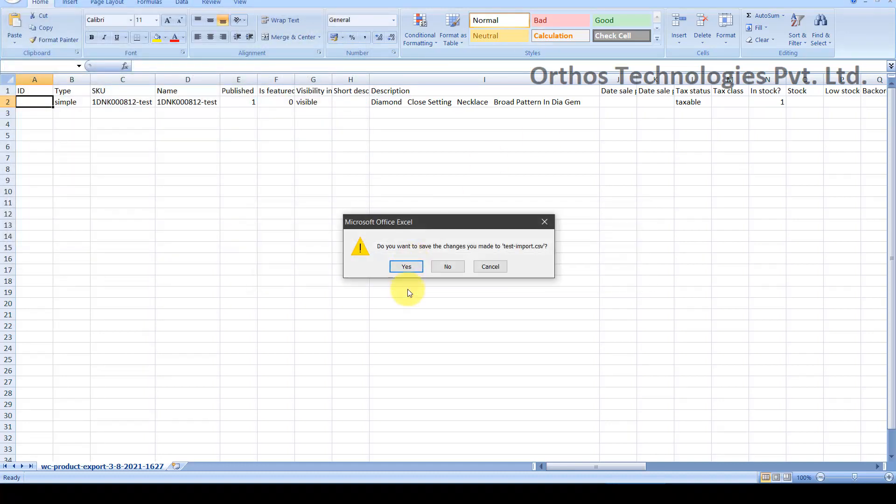
pyautogui.click(447, 266)
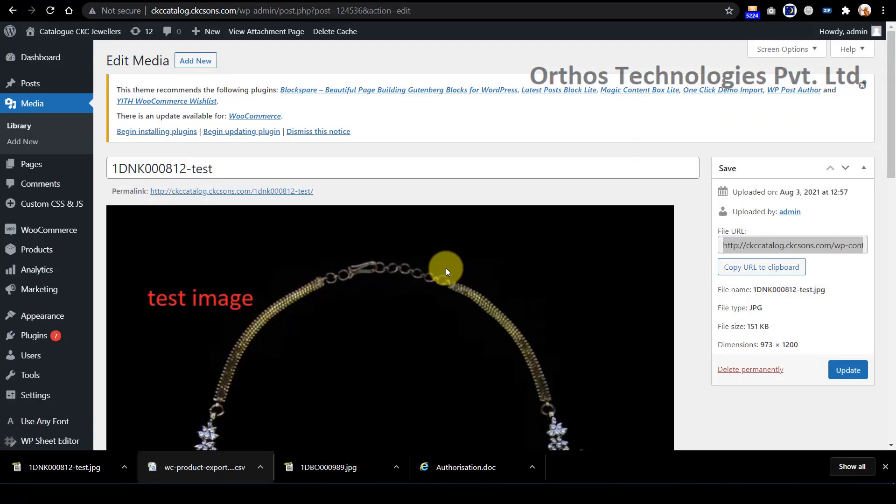
# - Switch to the downloads folder in File Explorer and open test-import.csv with Notepad
pyautogui.hotkey('alt', 'Tab')
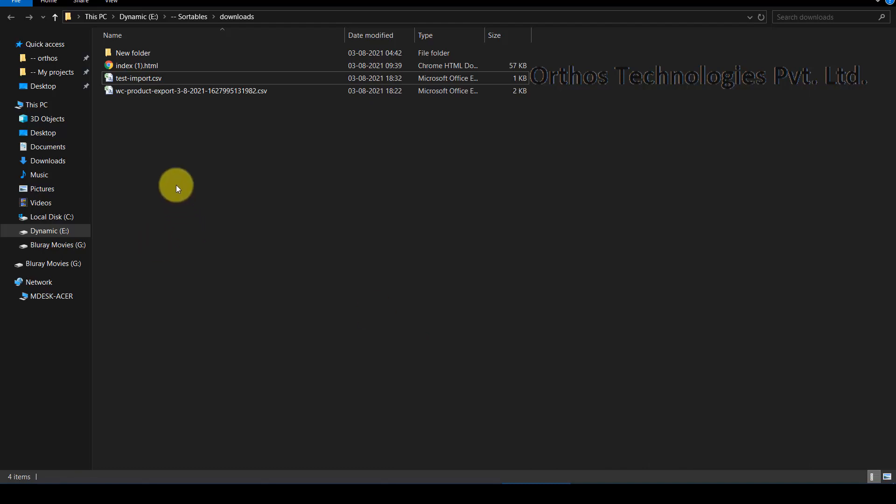
pyautogui.rightClick(140, 82)
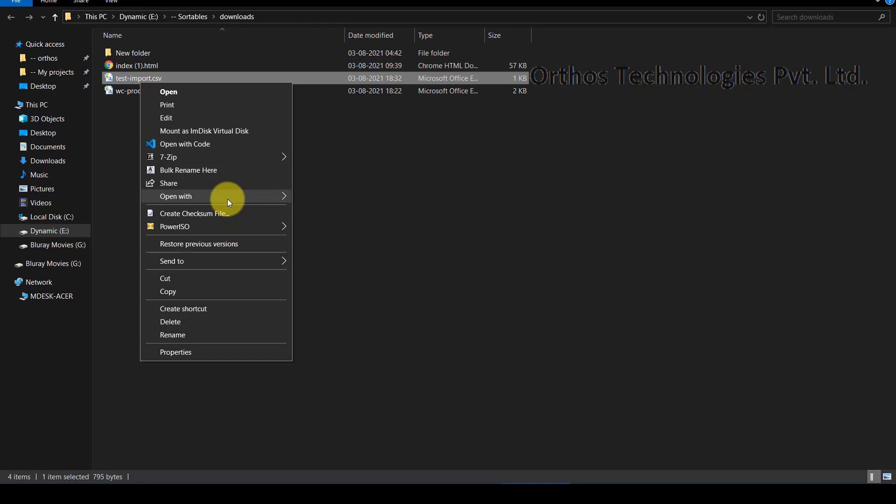
pyautogui.moveTo(228, 199)
pyautogui.click(343, 211)
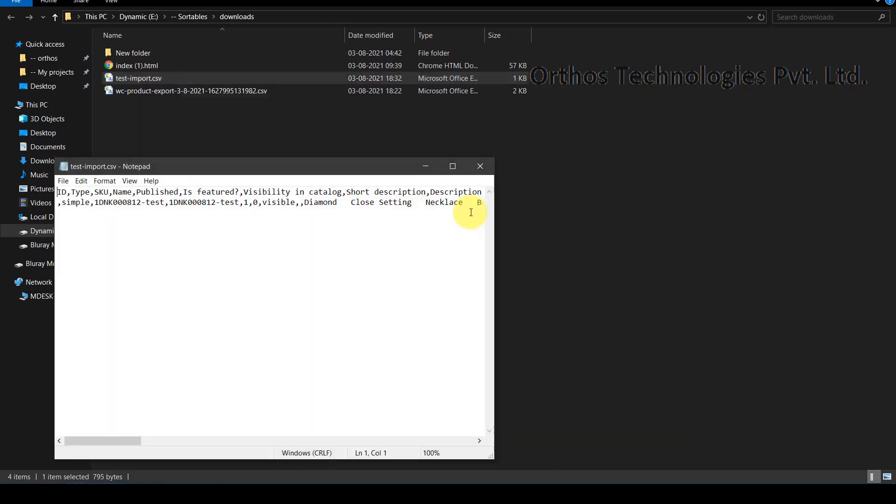
# - Examine the header line and the product line of test-import.csv in an enlarged Notepad window, and close the file
pyautogui.click(451, 167)
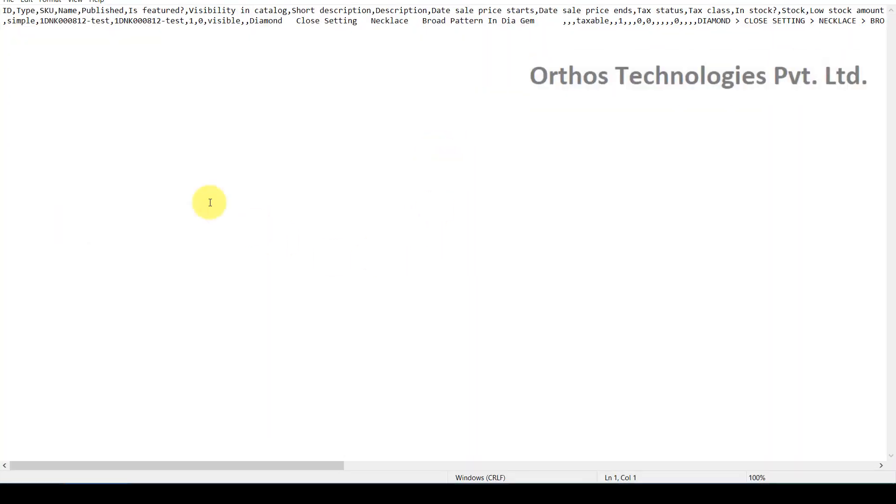
pyautogui.moveTo(3, 10); pyautogui.dragTo(517, 2)
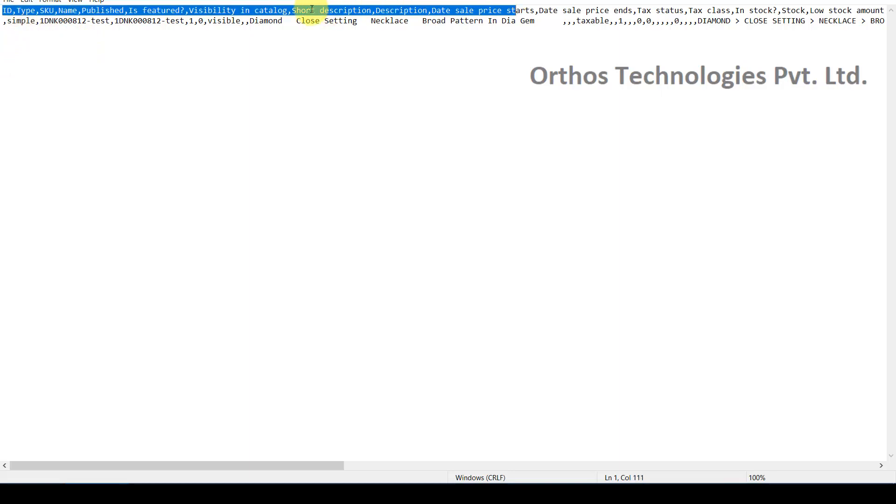
pyautogui.click(294, 21)
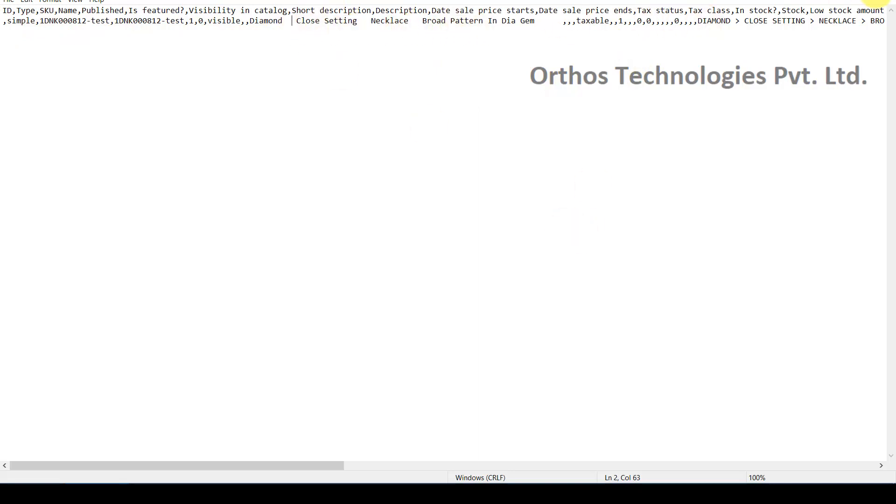
pyautogui.click(876, 2)
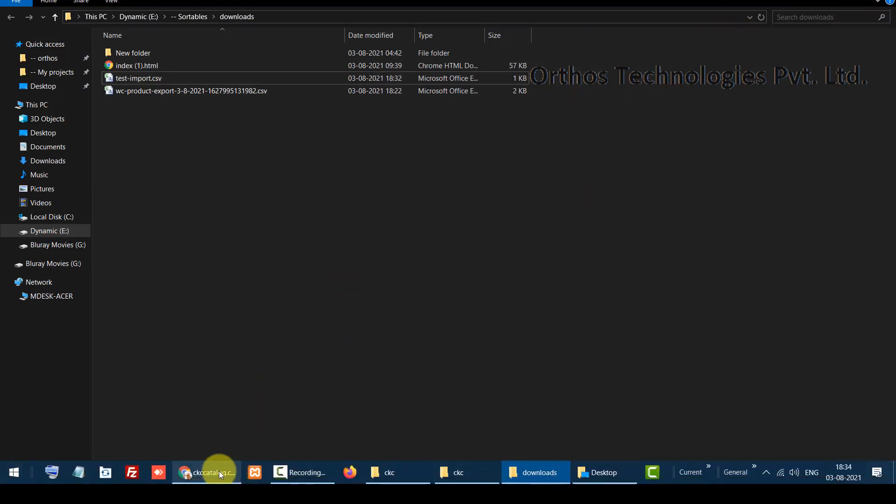
# - Switch to Chrome and open the WooCommerce product importer from the admin product list
pyautogui.click(220, 472)
pyautogui.hotkey('ctrl', 'Tab')
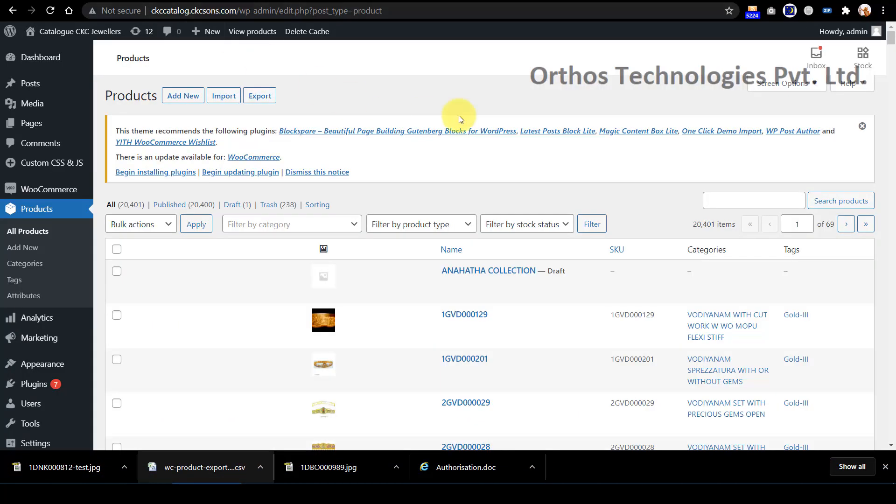
pyautogui.scroll(-1, 262, 103)
pyautogui.scroll(1, 345, 105)
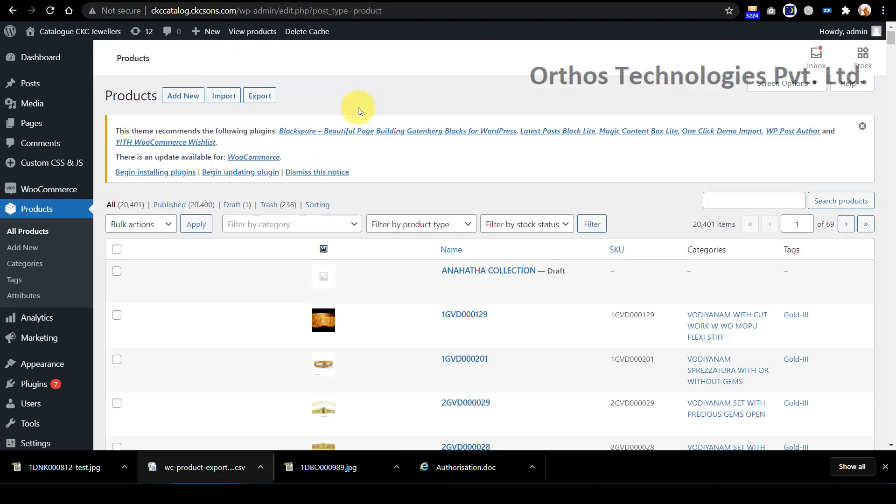
pyautogui.click(227, 103)
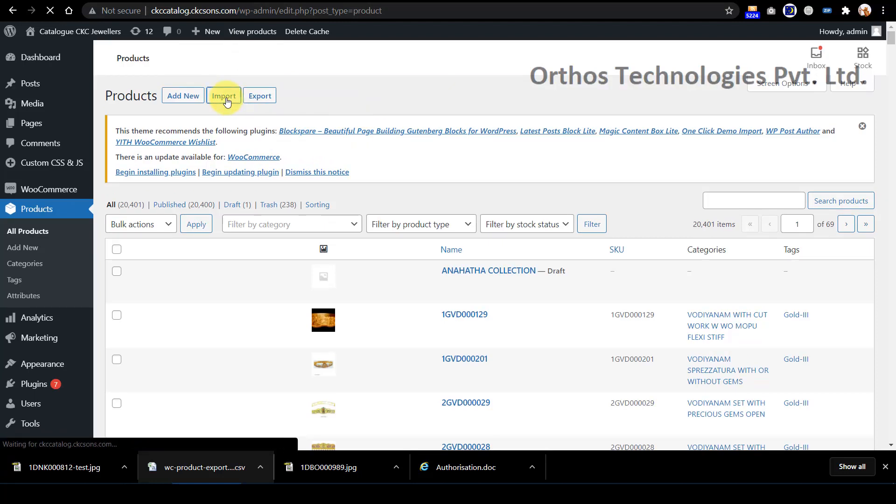
pyautogui.scroll(-2, 503, 225)
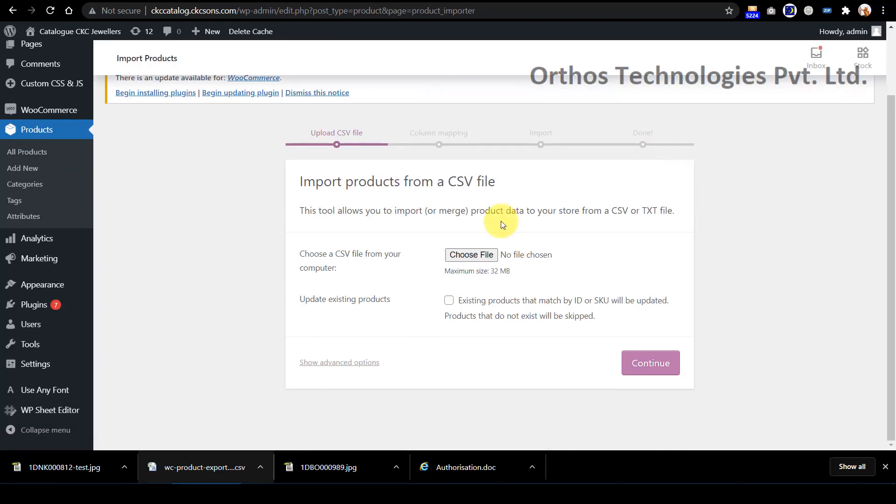
# - Start choosing the CSV file for the import, and copy the downloads folder path from File Explorer
pyautogui.click(460, 256)
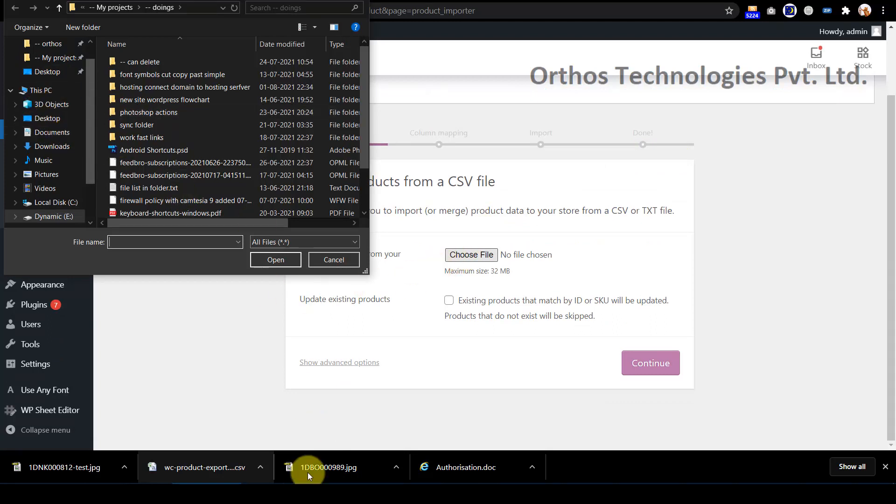
pyautogui.moveTo(292, 474)
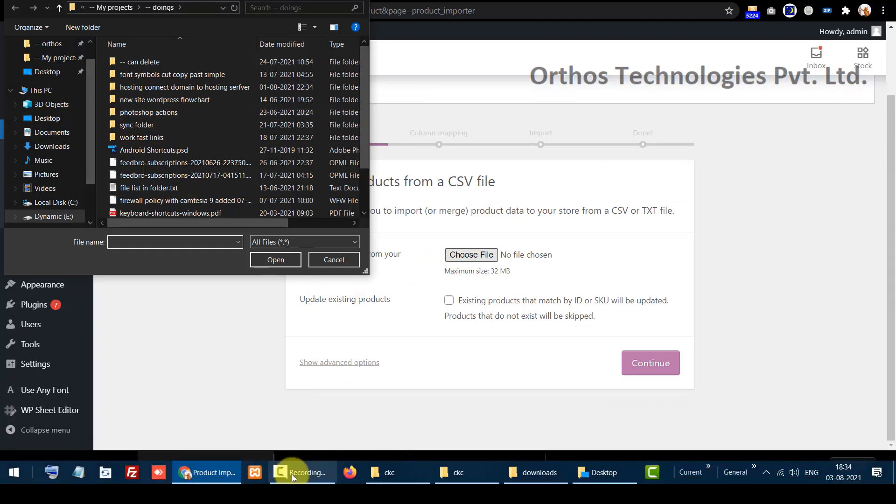
pyautogui.click(531, 474)
pyautogui.click(260, 19)
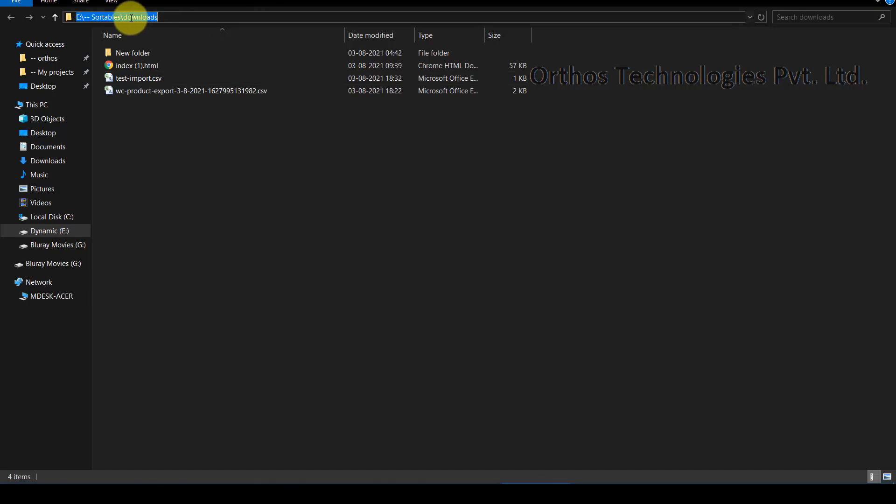
pyautogui.rightClick(130, 17)
pyautogui.click(172, 49)
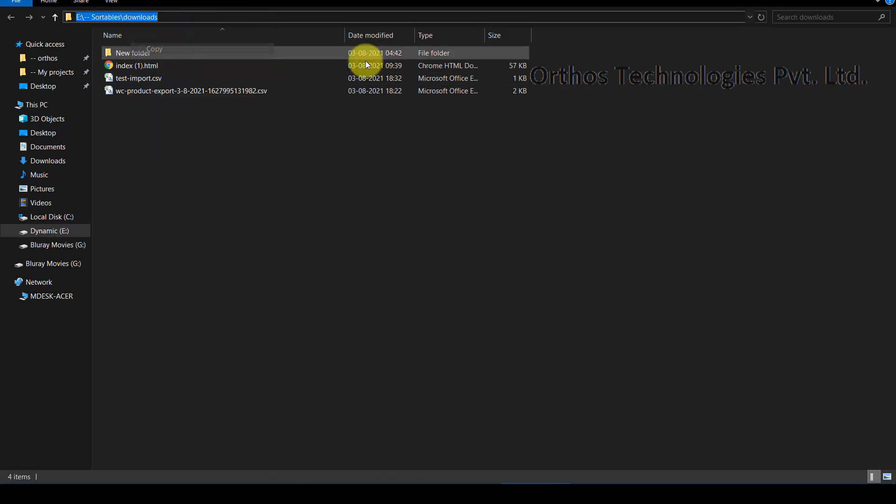
pyautogui.click(802, 3)
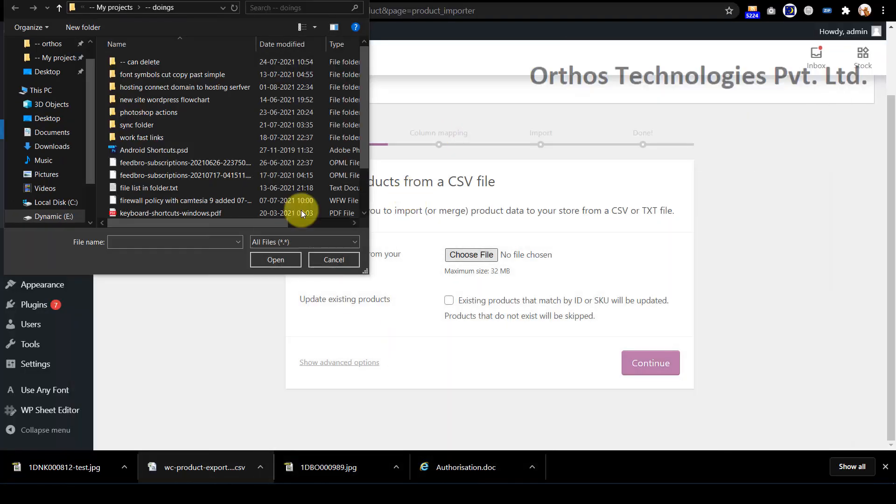
# - Go to the copied downloads folder path in the file chooser and select test-import.csv for the import
pyautogui.click(198, 10)
pyautogui.rightClick(197, 10)
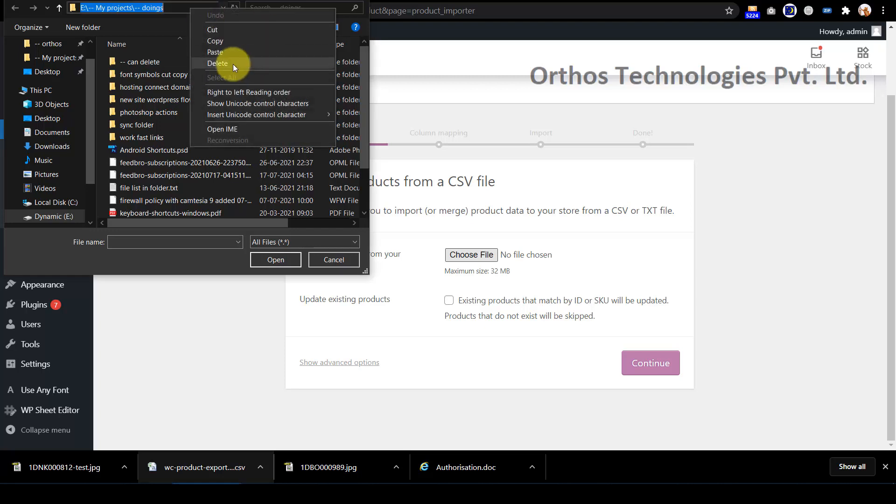
pyautogui.click(227, 52)
pyautogui.click(233, 9)
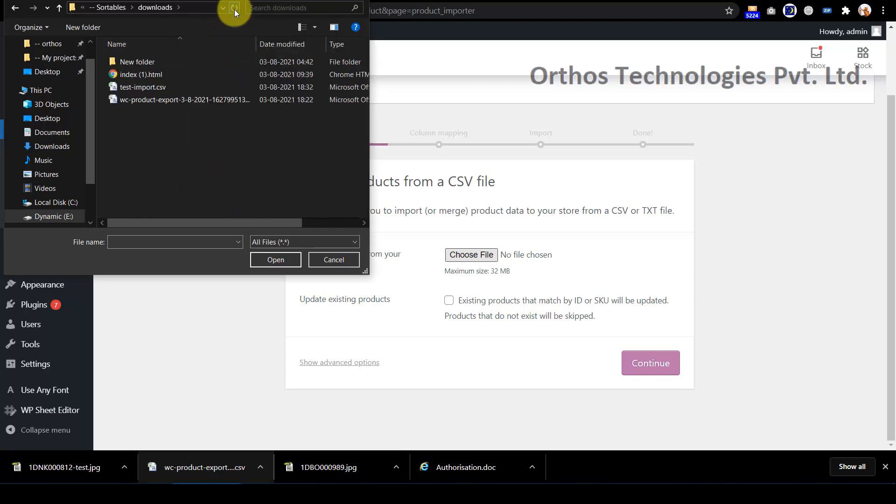
pyautogui.click(153, 88)
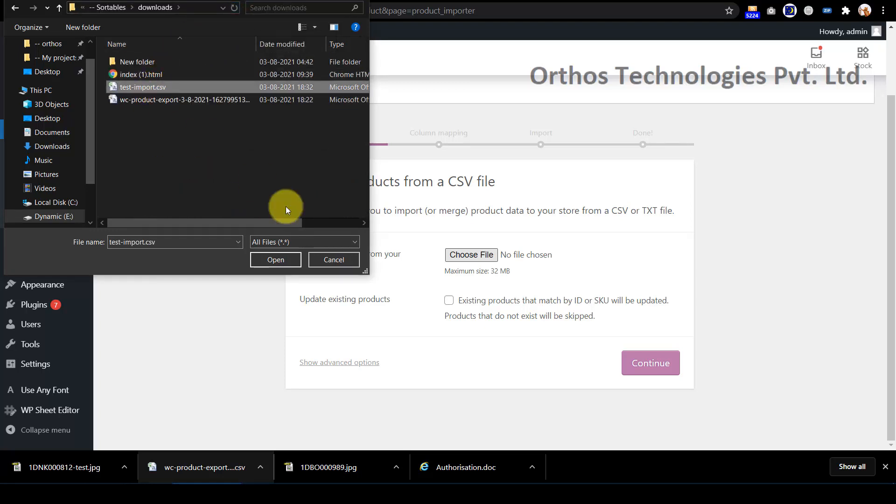
pyautogui.click(275, 260)
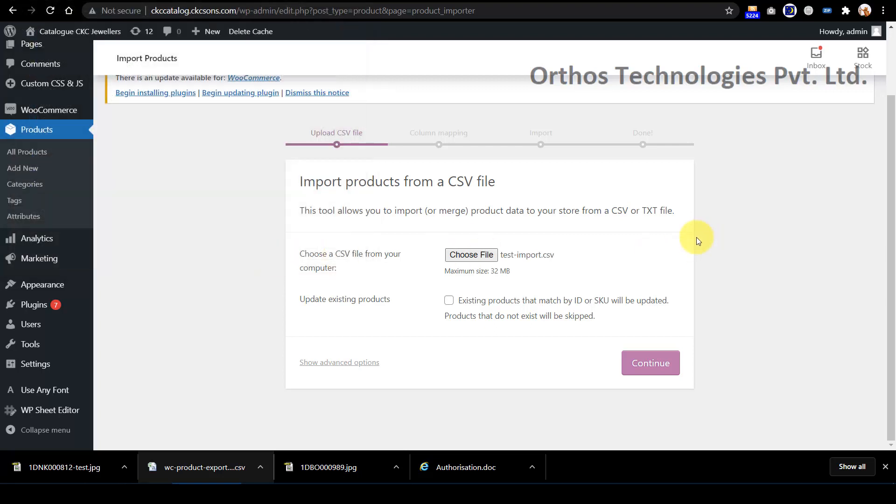
# - Continue to the column mapping with updating of existing products left off, and review how the CSV columns map to product fields
pyautogui.click(654, 368)
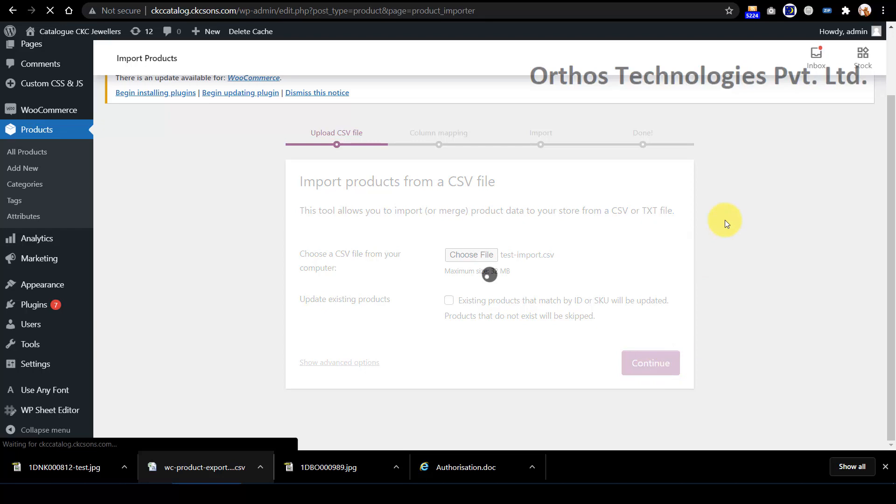
pyautogui.scroll(-10, 724, 220)
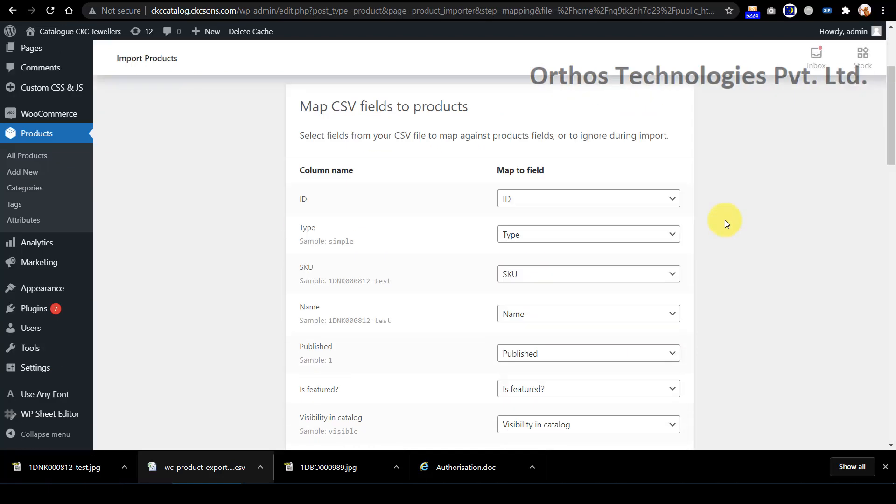
pyautogui.scroll(4, 725, 221)
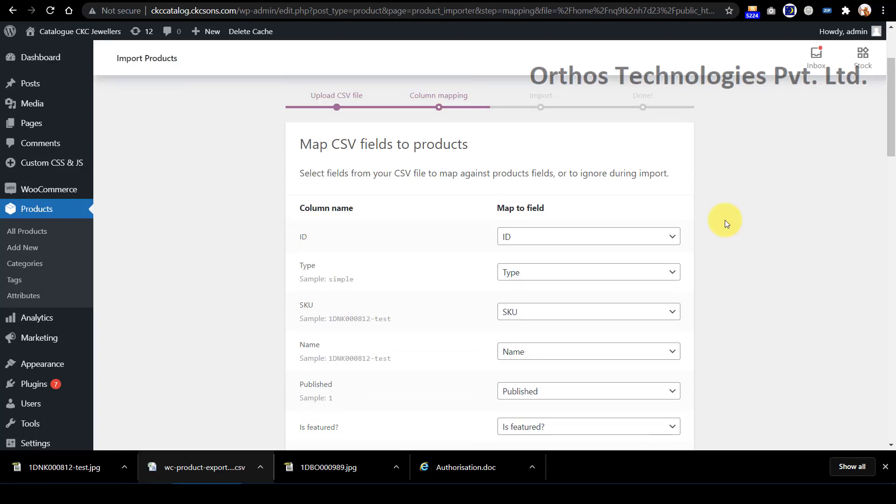
pyautogui.scroll(-15, 726, 223)
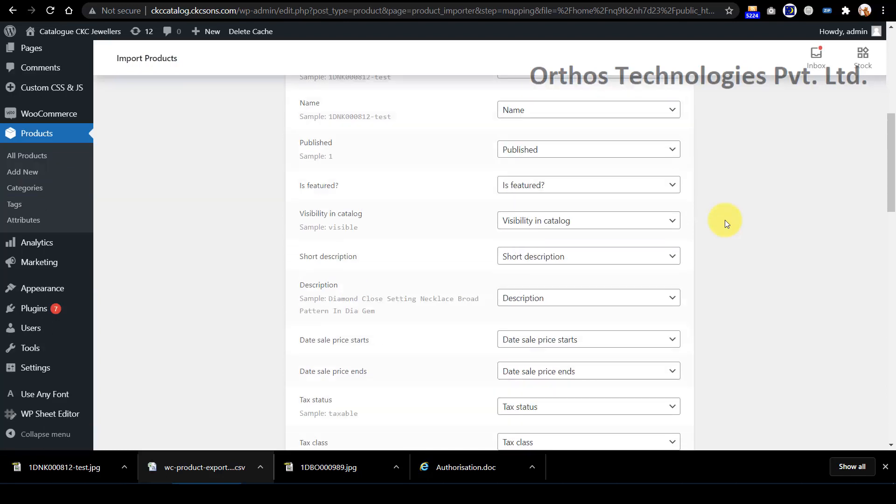
pyautogui.scroll(-10, 724, 220)
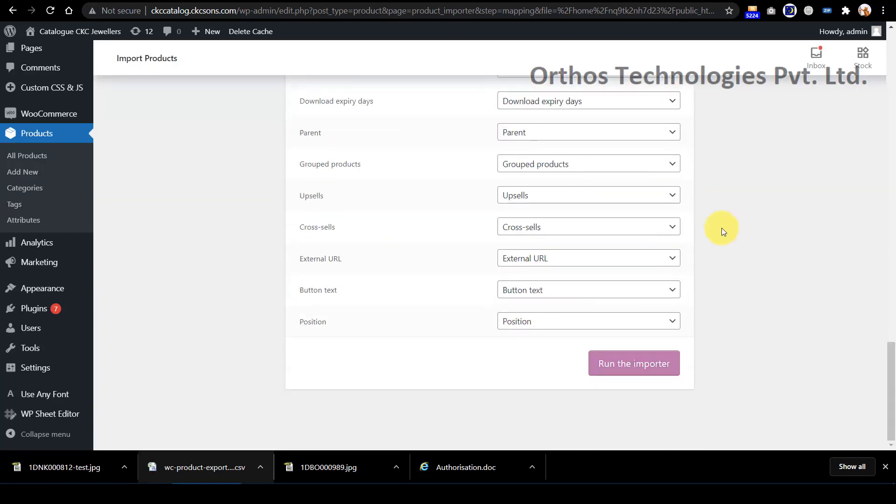
# - Run the importer with the default mapping, and point out the imported product count and uploaded file name
pyautogui.click(628, 376)
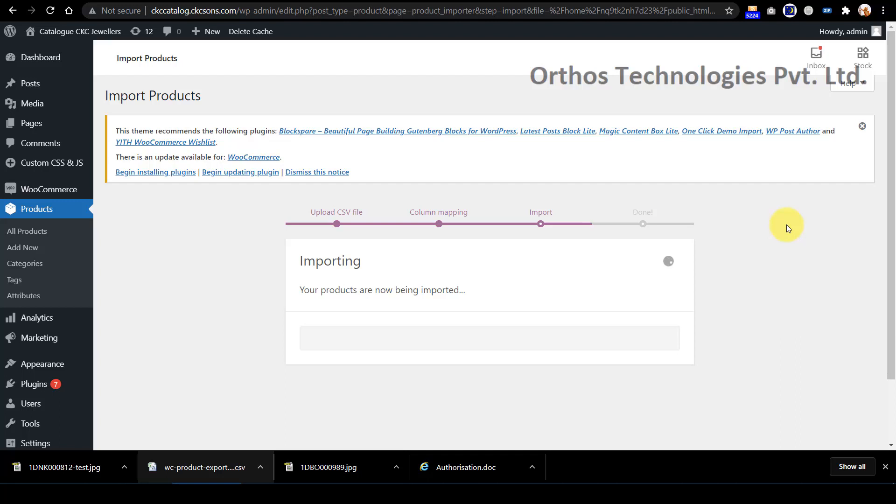
pyautogui.scroll(-2, 786, 225)
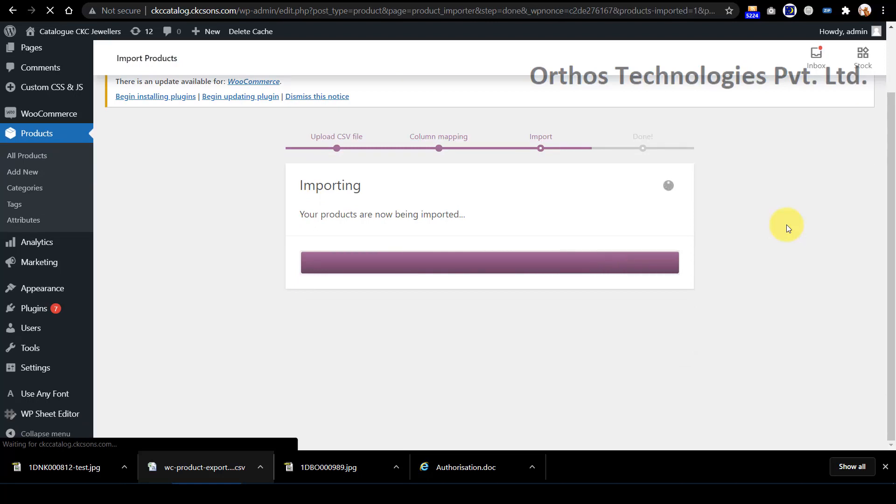
pyautogui.scroll(-2, 786, 225)
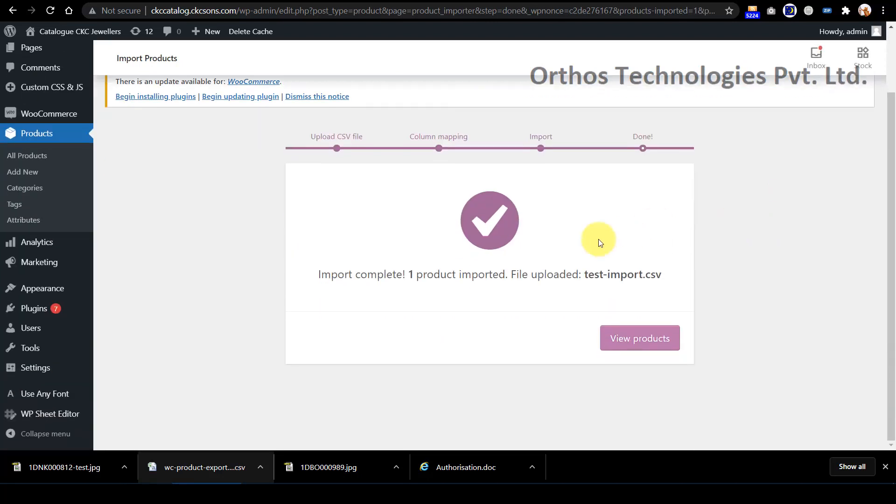
pyautogui.moveTo(410, 273); pyautogui.dragTo(509, 272)
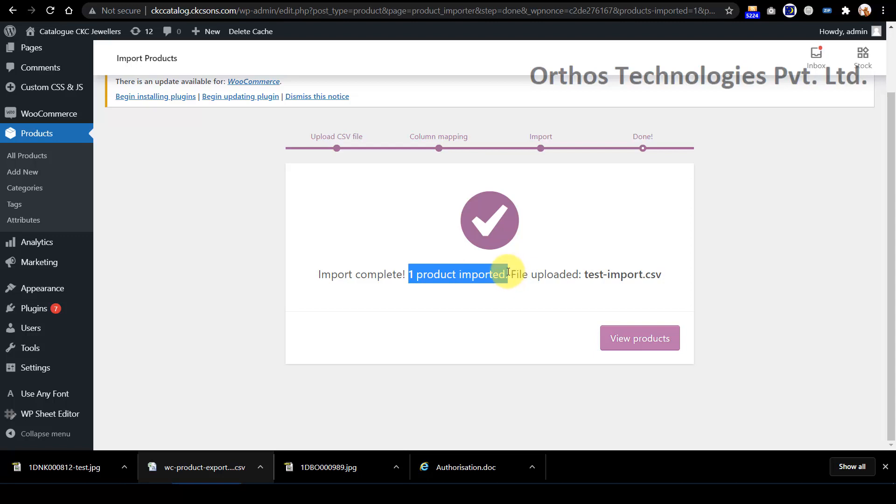
pyautogui.click(516, 273)
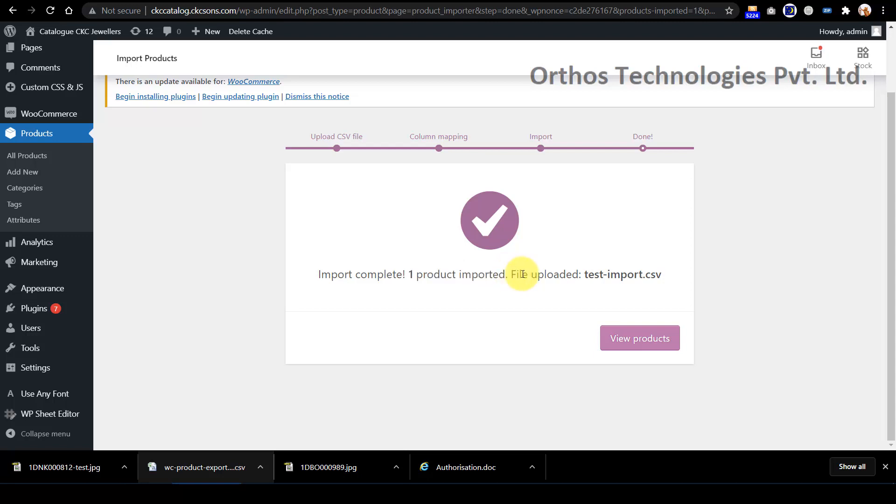
pyautogui.moveTo(515, 274); pyautogui.dragTo(667, 273)
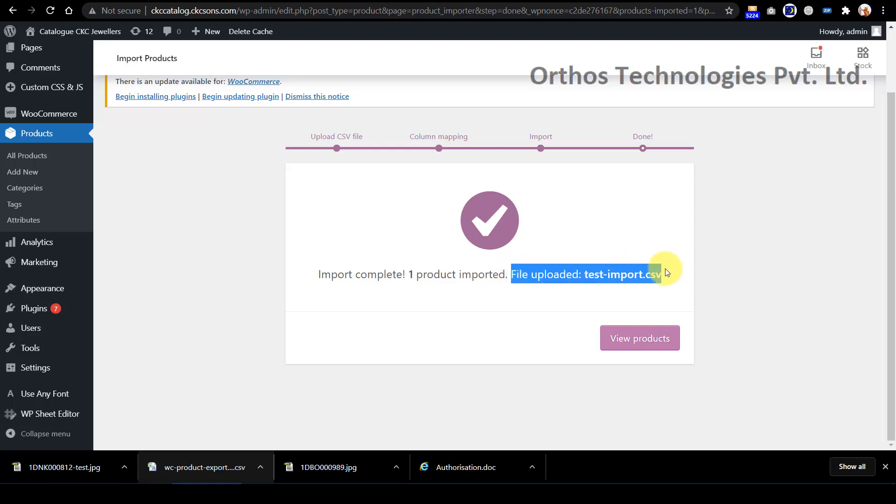
pyautogui.click(611, 273)
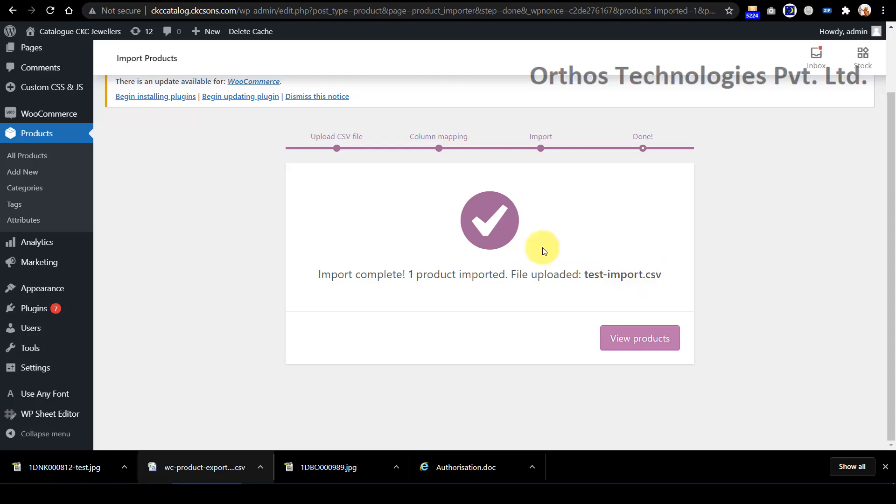
# - Return to the admin product list, point out the imported product's name, and copy its SKU, 1DNK000812-test
pyautogui.scroll(2, 94, 239)
pyautogui.click(24, 208)
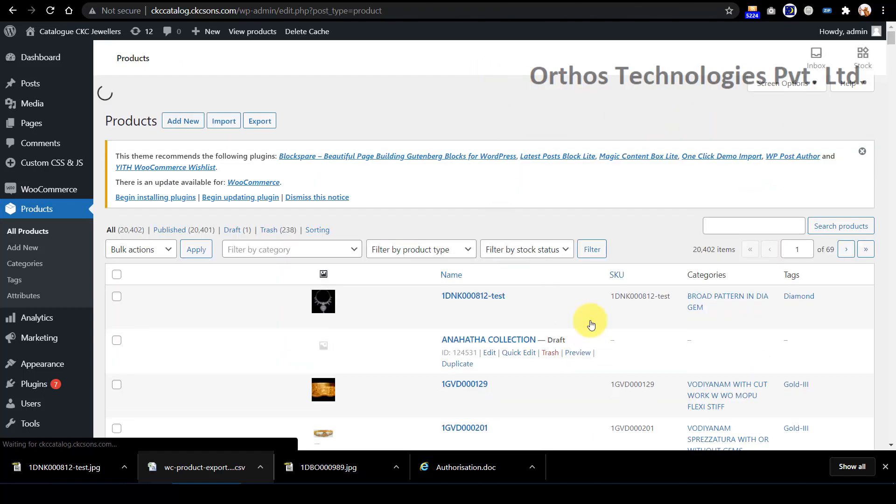
pyautogui.scroll(-1, 598, 288)
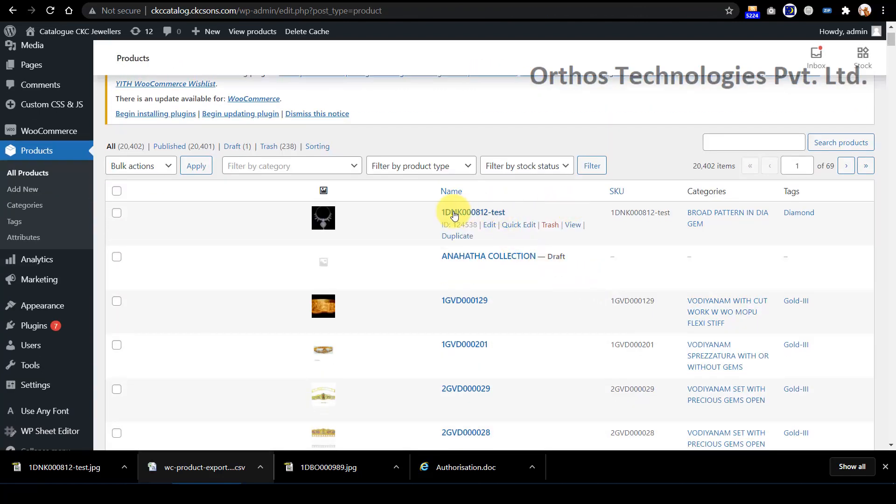
pyautogui.moveTo(438, 213); pyautogui.dragTo(520, 216)
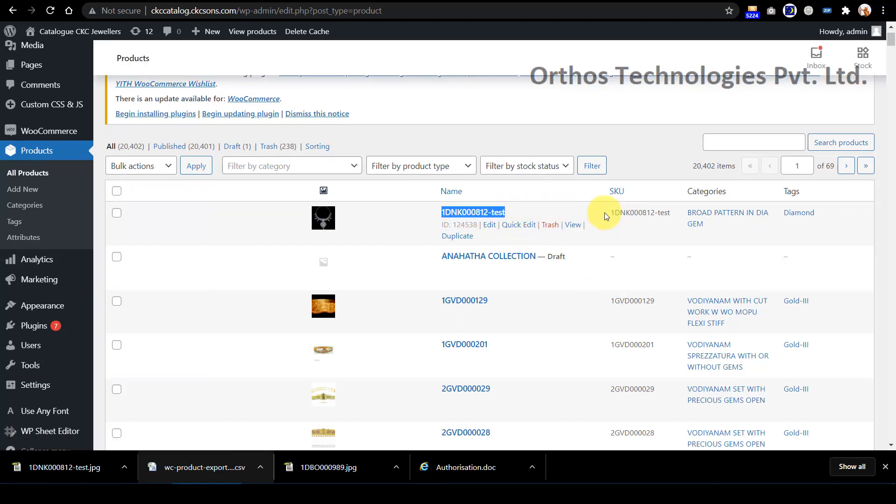
pyautogui.moveTo(603, 216); pyautogui.dragTo(691, 213)
pyautogui.hotkey('ctrl', 'c')
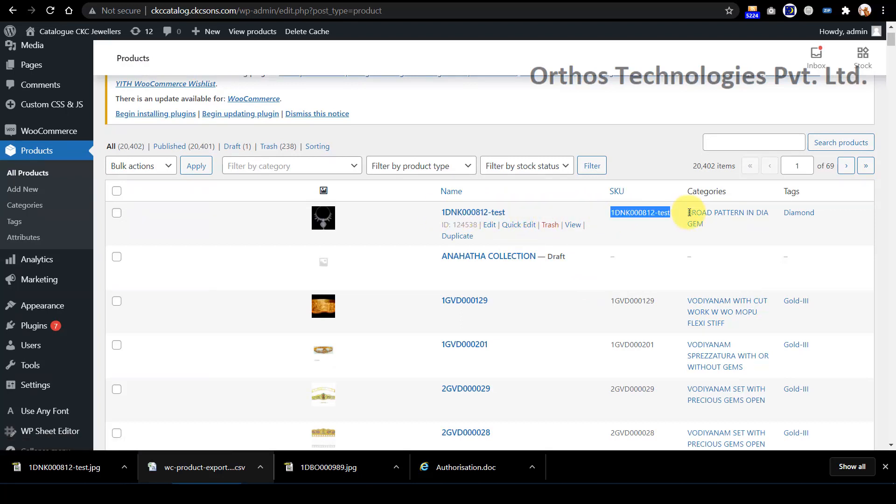
# - Go to the storefront home page and search the catalogue for the copied SKU, 1DNK000812-test
pyautogui.click(322, 226)
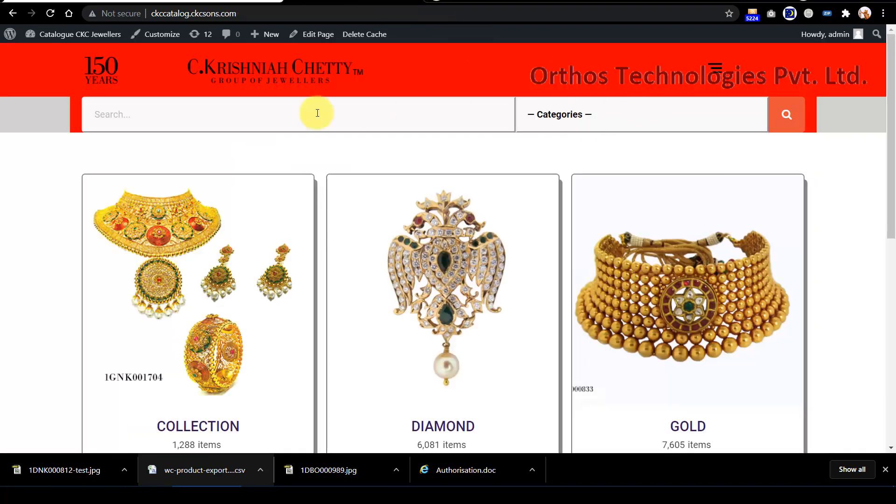
pyautogui.click(251, 122)
pyautogui.rightClick(252, 120)
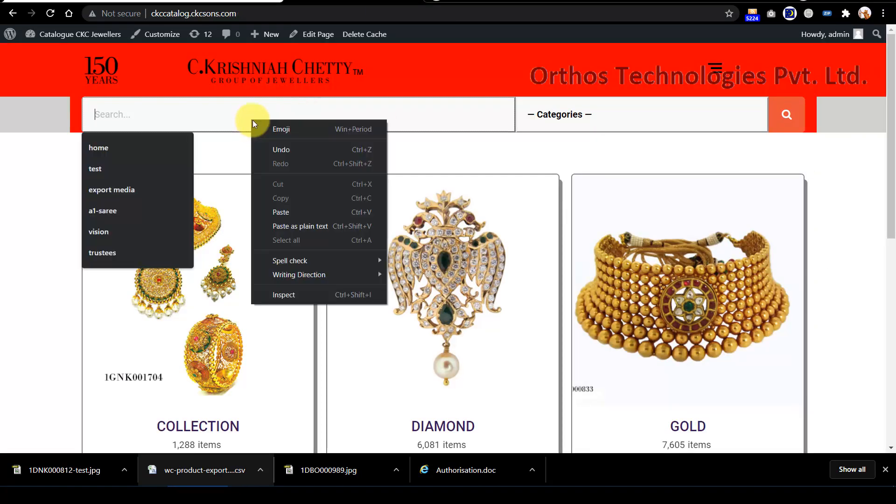
pyautogui.click(307, 206)
pyautogui.click(793, 115)
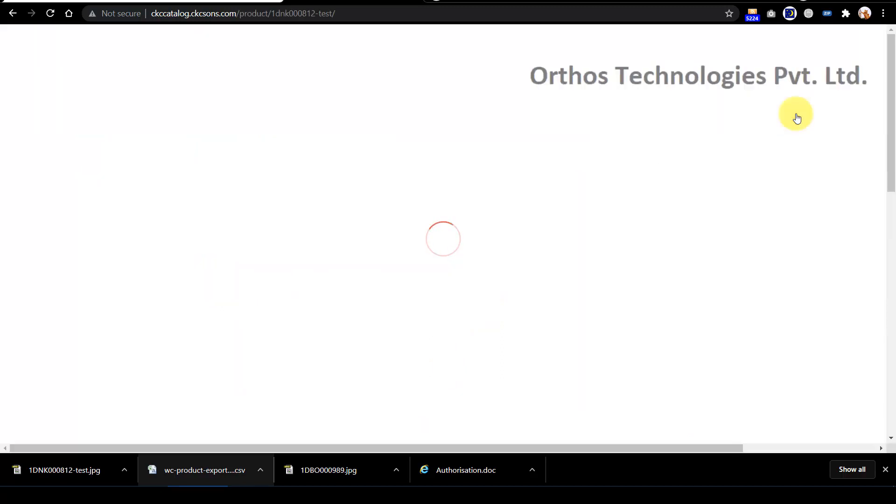
# - Examine the image, SKU, category and tag on the storefront page of product 1DNK000812-test
pyautogui.scroll(-3, 797, 118)
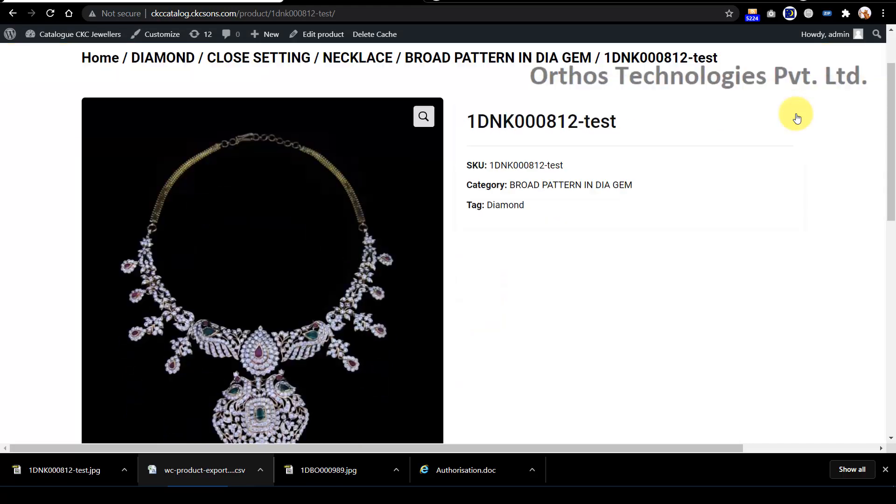
pyautogui.moveTo(310, 169); pyautogui.dragTo(411, 189)
pyautogui.click(659, 251)
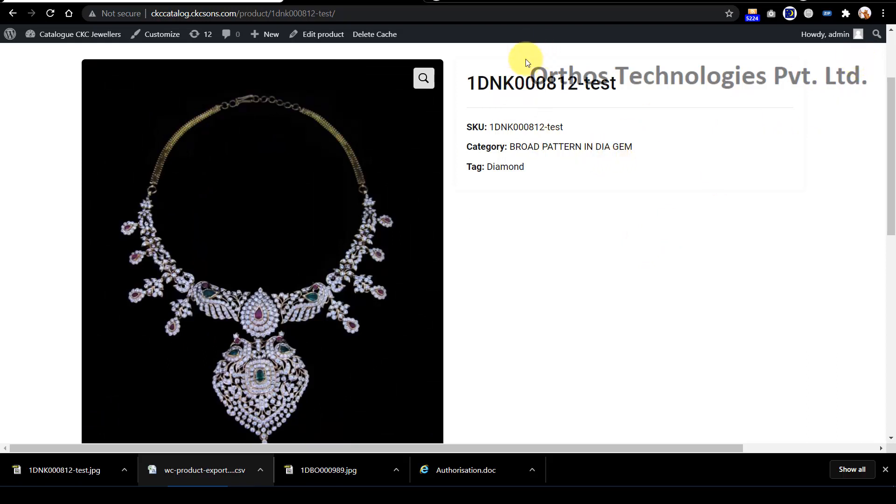
# - Go to the imported product's edit page and check its image, tag, category and description
pyautogui.click(317, 34)
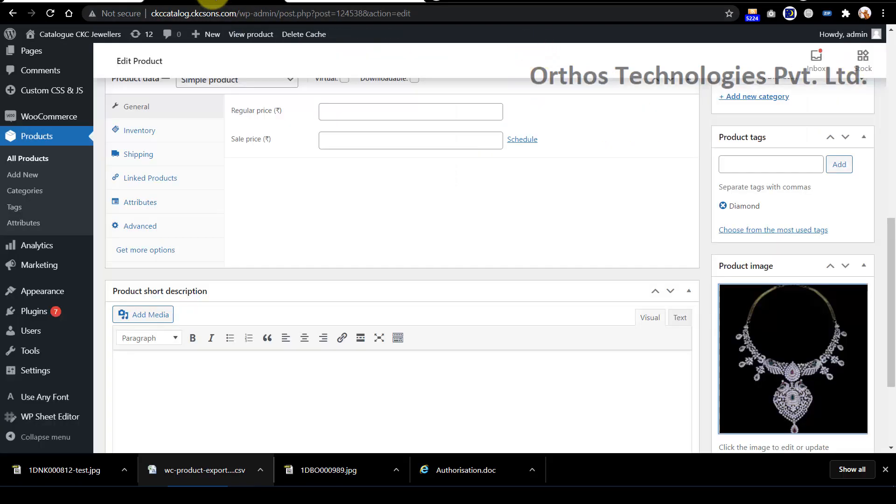
pyautogui.scroll(4, 231, 235)
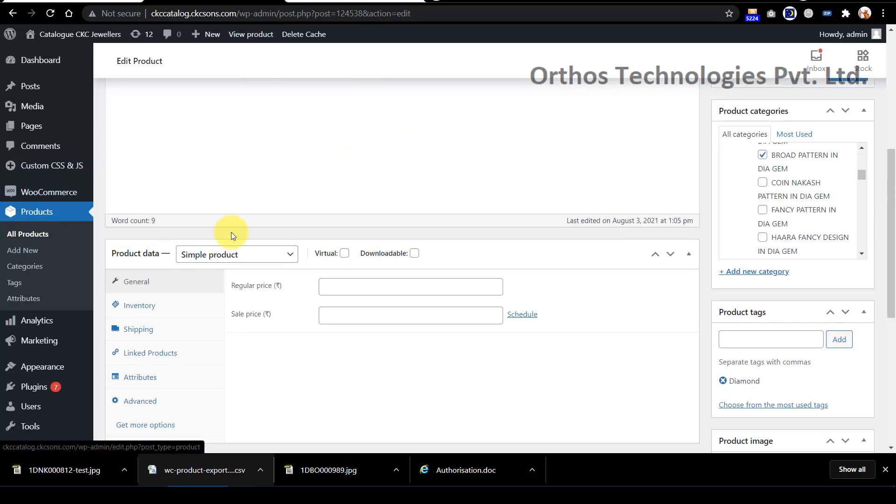
pyautogui.scroll(3, 223, 164)
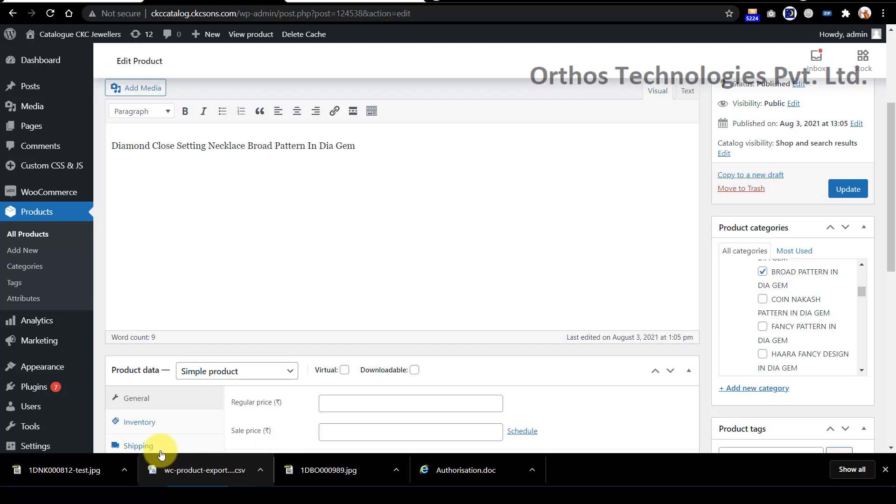
# - Switch to the test-import sheet in Excel, leave the SKU cell's edit mode, and widen the SKU column to fit the full value
pyautogui.click(191, 474)
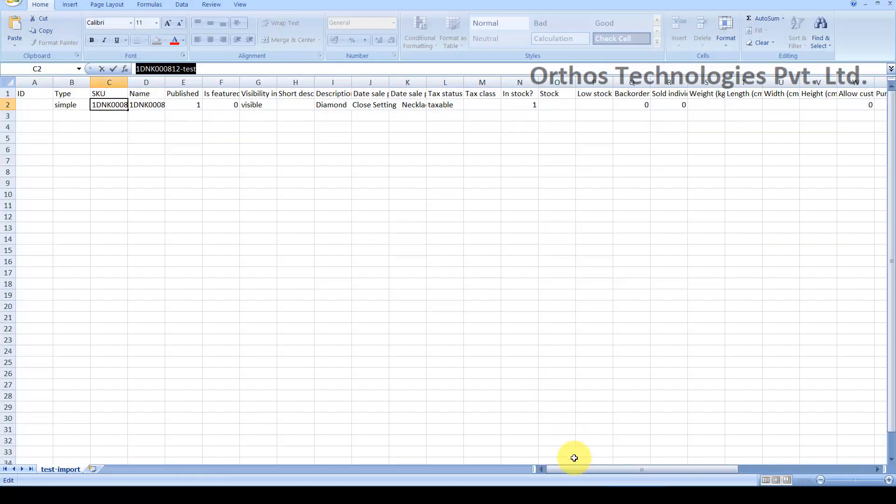
pyautogui.moveTo(571, 469); pyautogui.dragTo(635, 469)
pyautogui.moveTo(546, 469); pyautogui.dragTo(510, 468)
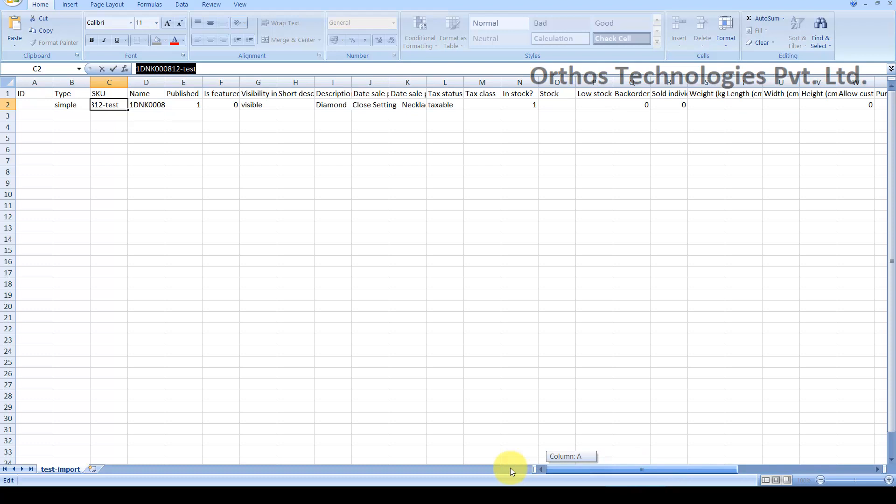
pyautogui.click(140, 210)
pyautogui.hotkey('alt', 'Tab')
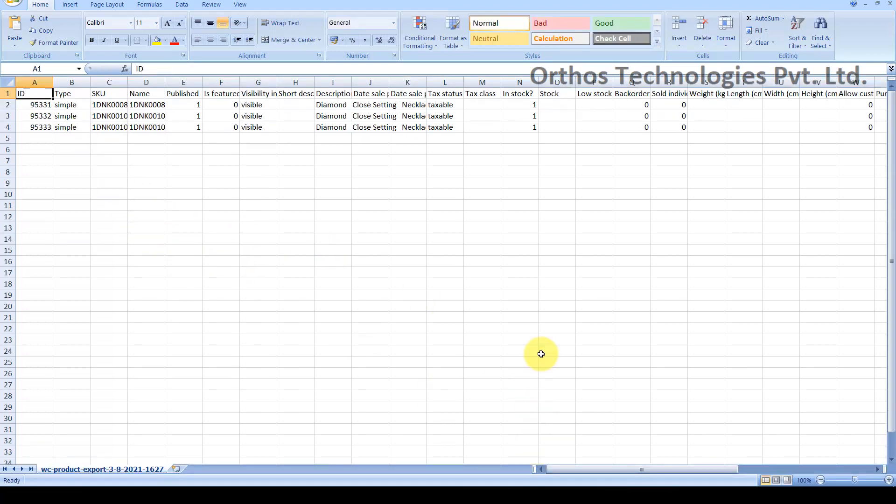
pyautogui.hotkey('alt', 'Tab')
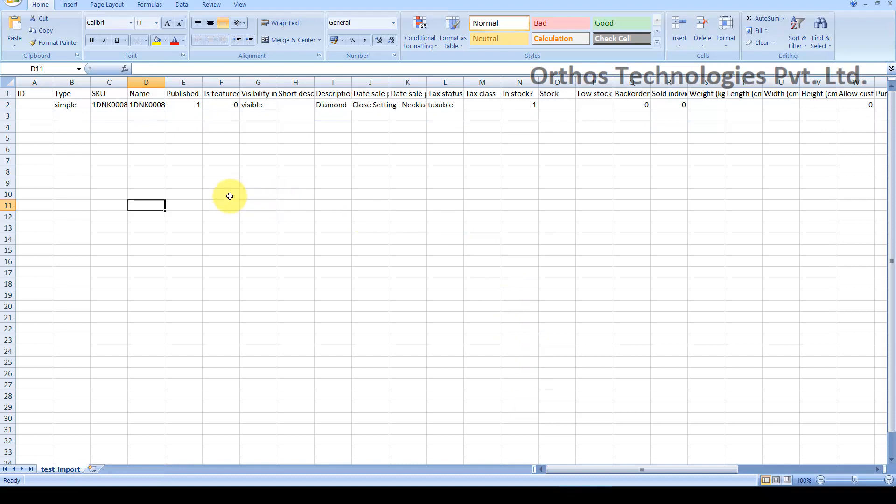
pyautogui.moveTo(128, 82); pyautogui.dragTo(181, 82)
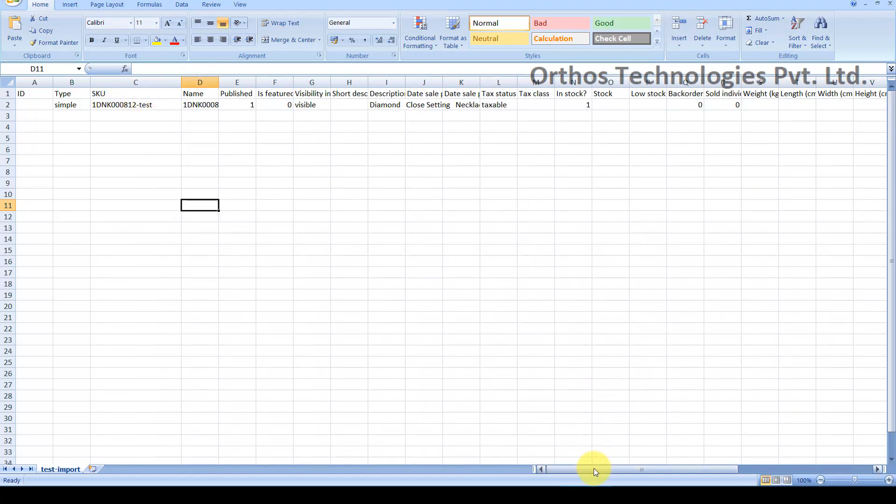
# - Widen the Categories column and select the product's category path in cell AA2
pyautogui.moveTo(594, 468); pyautogui.dragTo(718, 472)
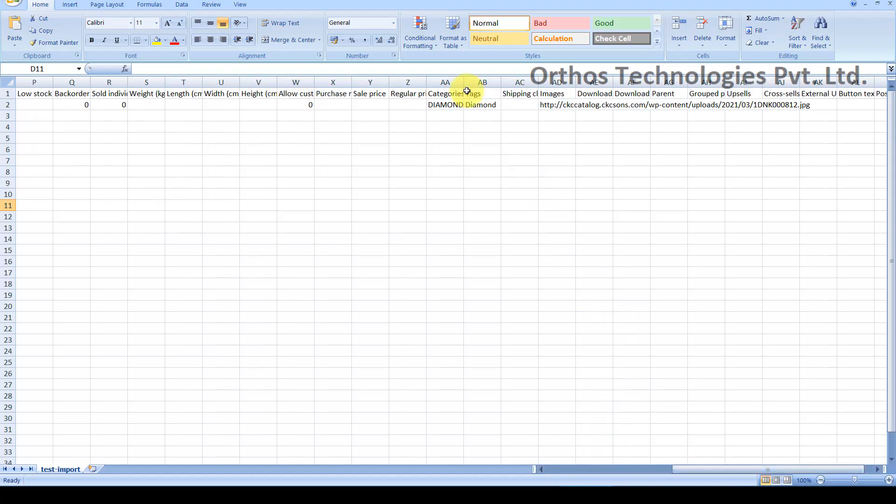
pyautogui.moveTo(464, 84); pyautogui.dragTo(614, 84)
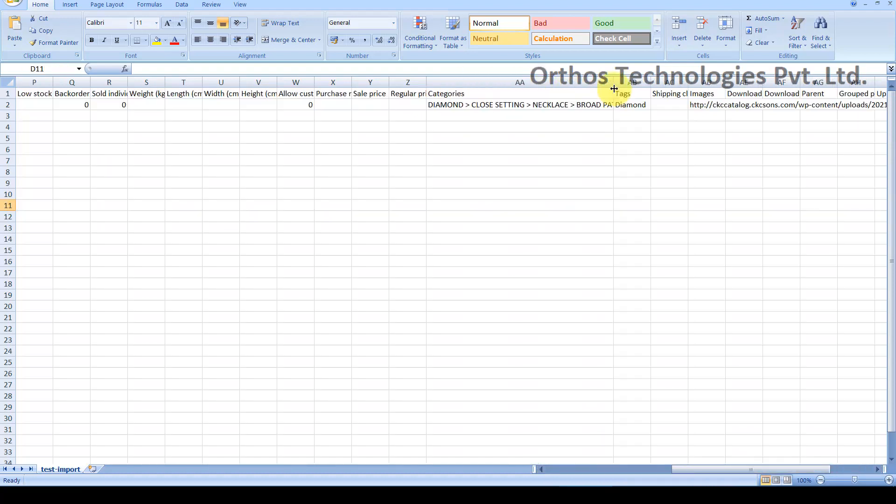
pyautogui.click(469, 106)
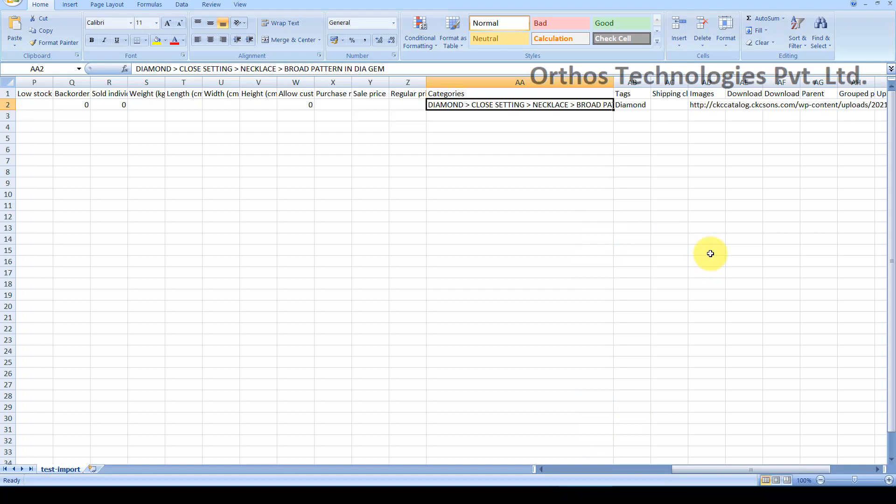
# - Return to the WooCommerce product list in the browser and move the imported product 1DNK000812-test to the Trash with a bulk action
pyautogui.hotkey('alt', 'Tab')
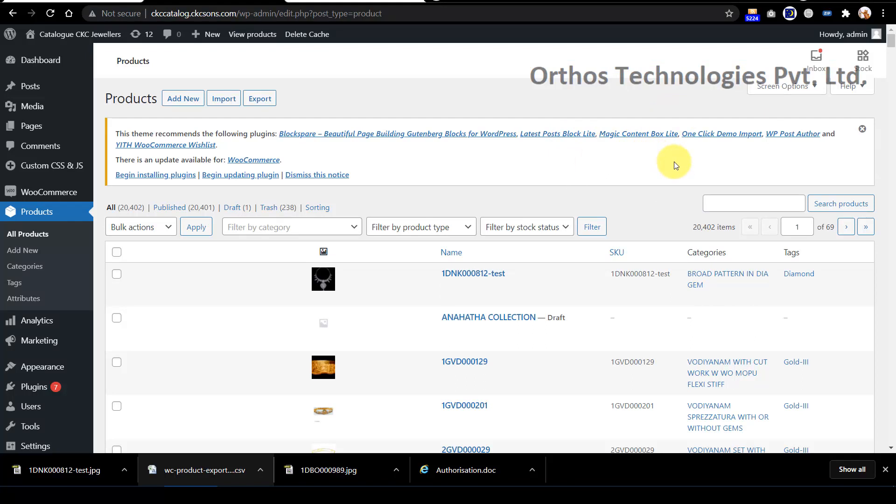
pyautogui.scroll(-1, 674, 161)
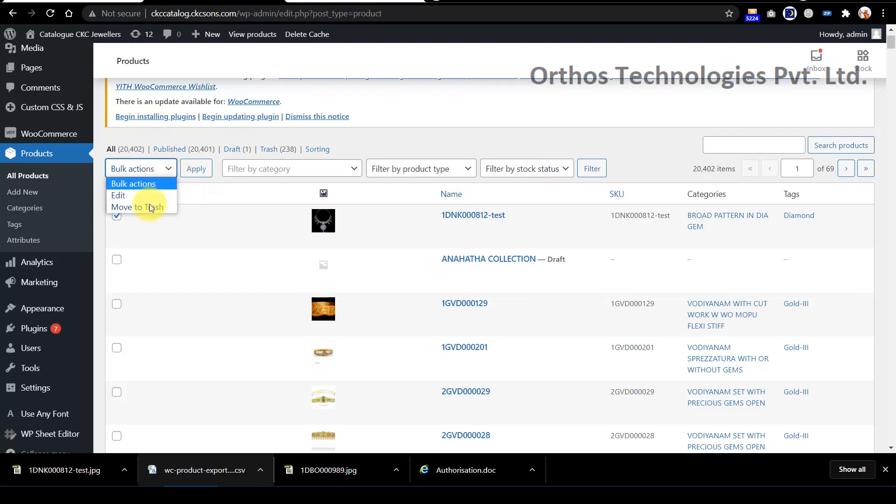
pyautogui.click(142, 206)
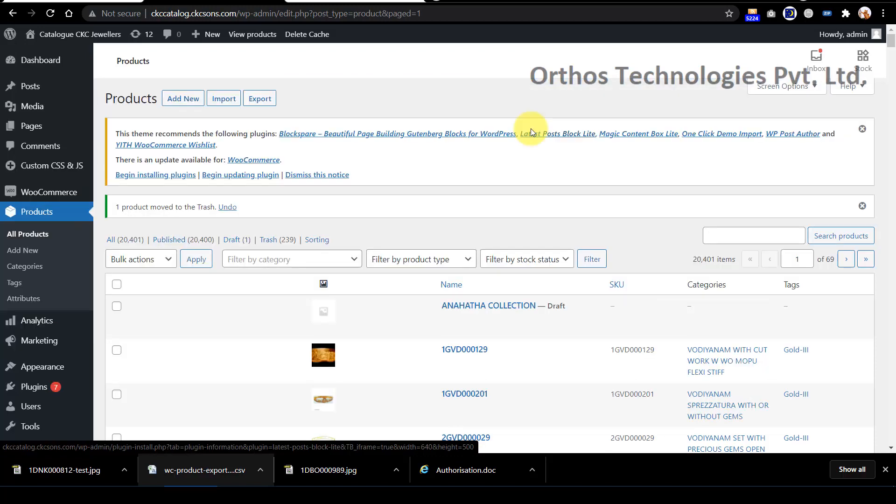